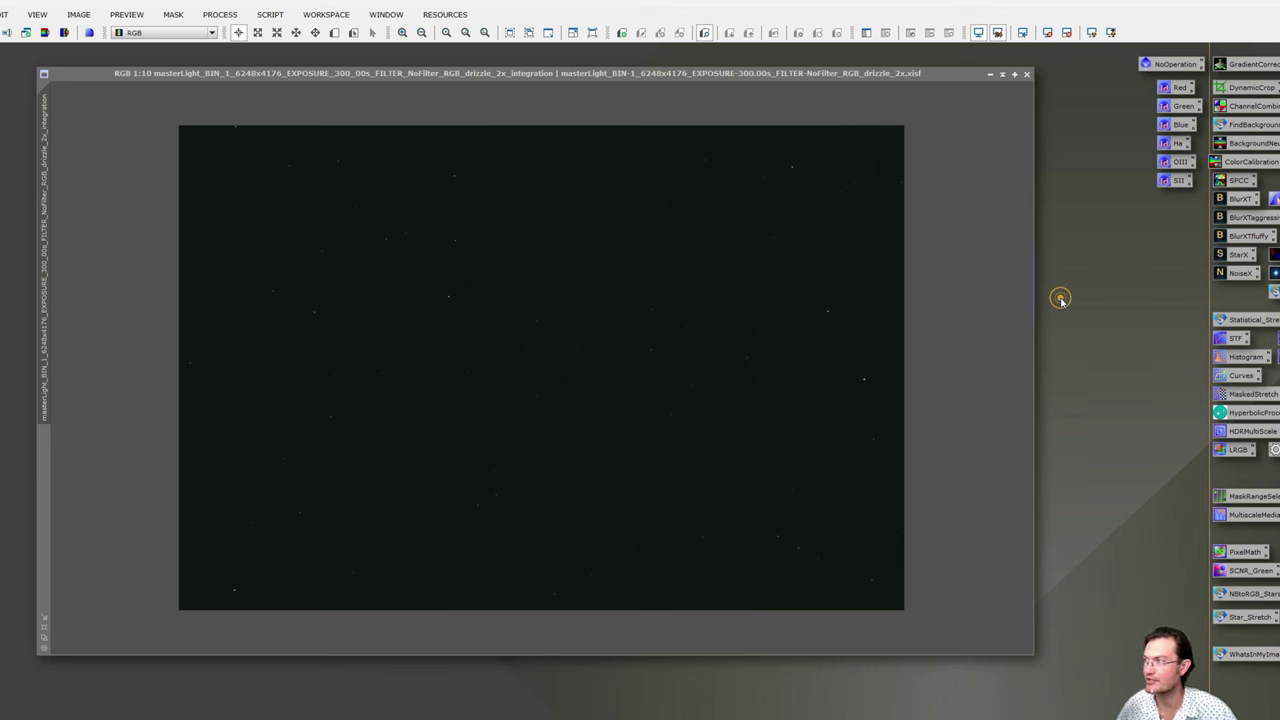
- Bring up the image file browser and dismiss it without loading anything
key("ctrl+o")
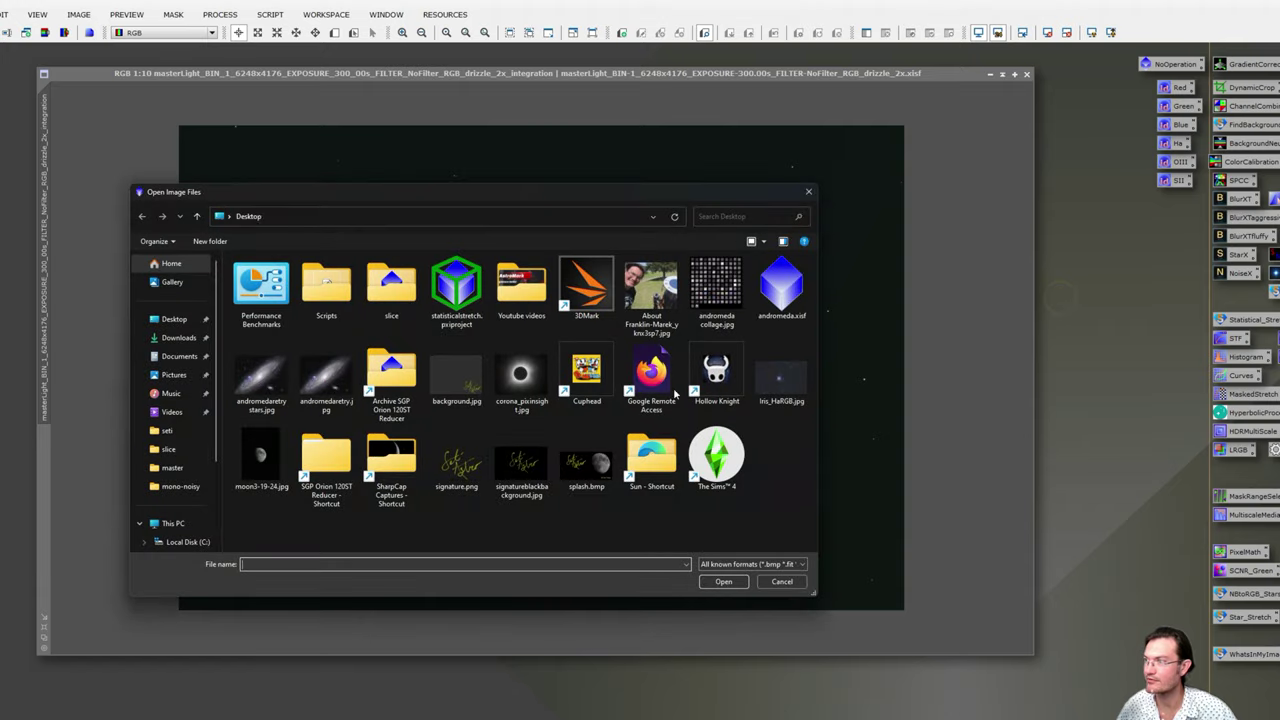
left_click(810, 193)
double_click(1111, 289)
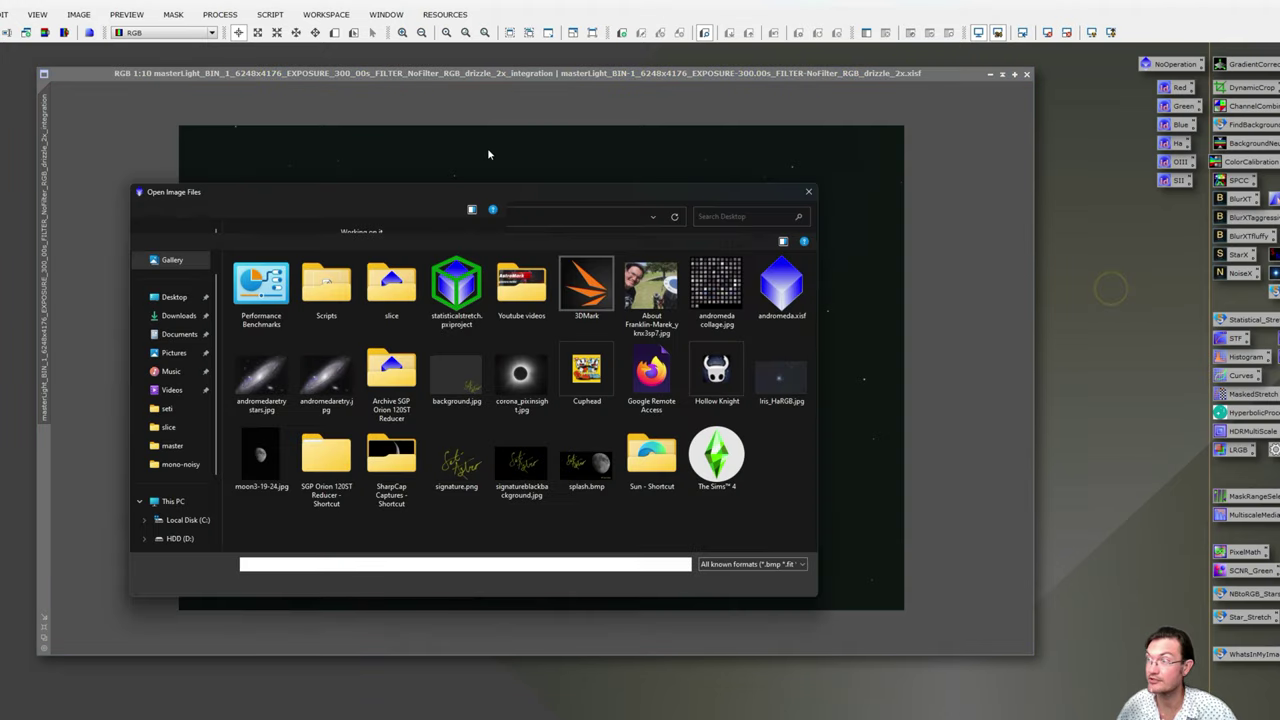
left_click(809, 193)
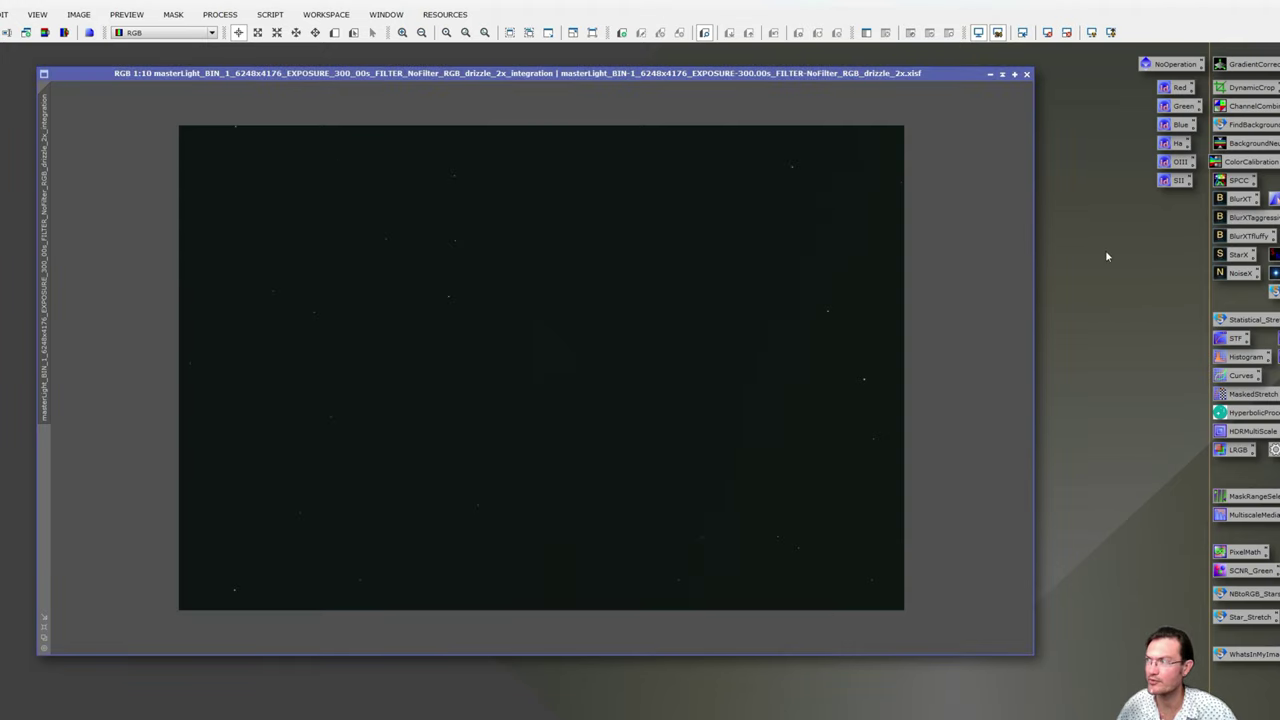
left_click(810, 190)
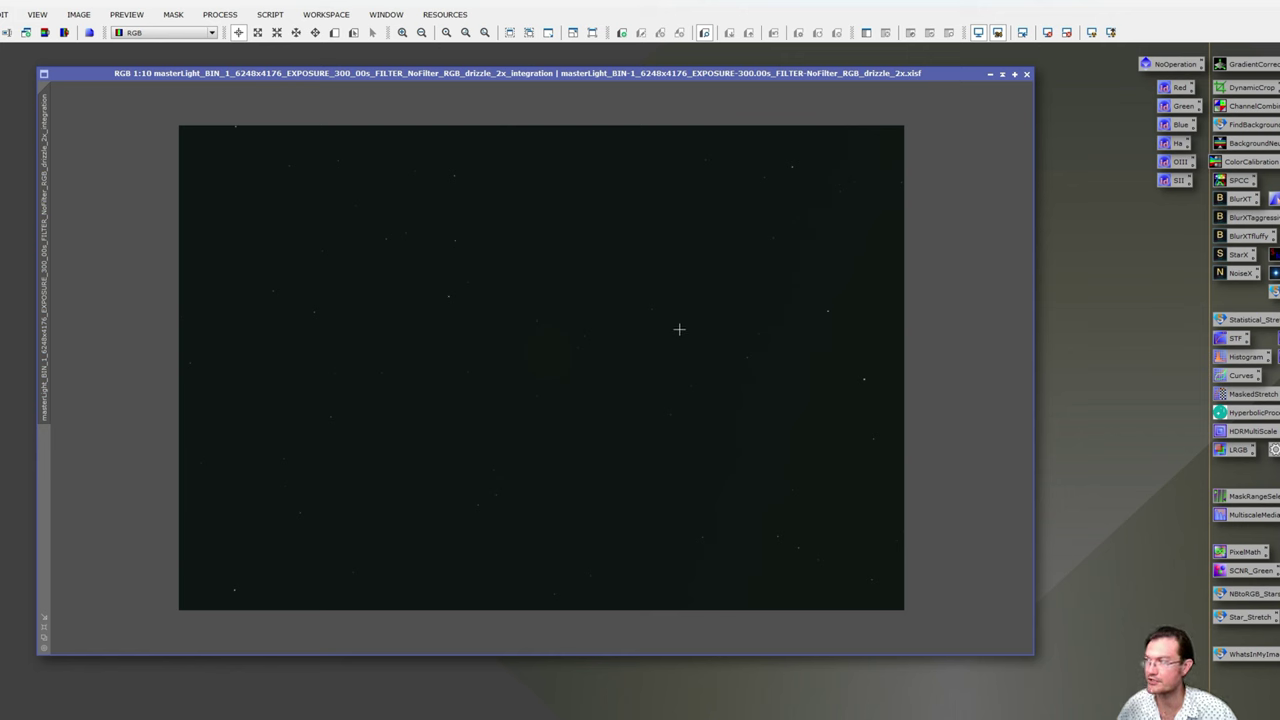
- Auto-stretch the RGB master's display in ScreenTransferFunction with unlinked channels, then check pixel values
double_click(1238, 340)
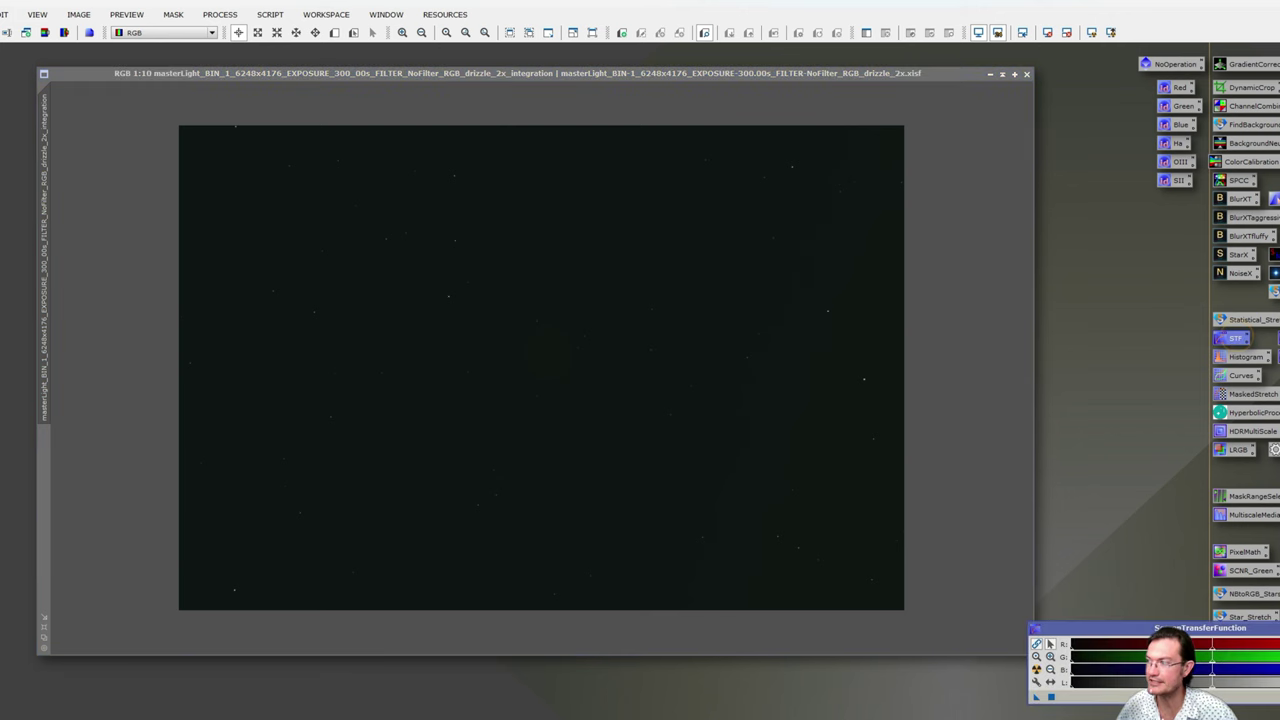
left_click_drag(1150, 628, 872, 250)
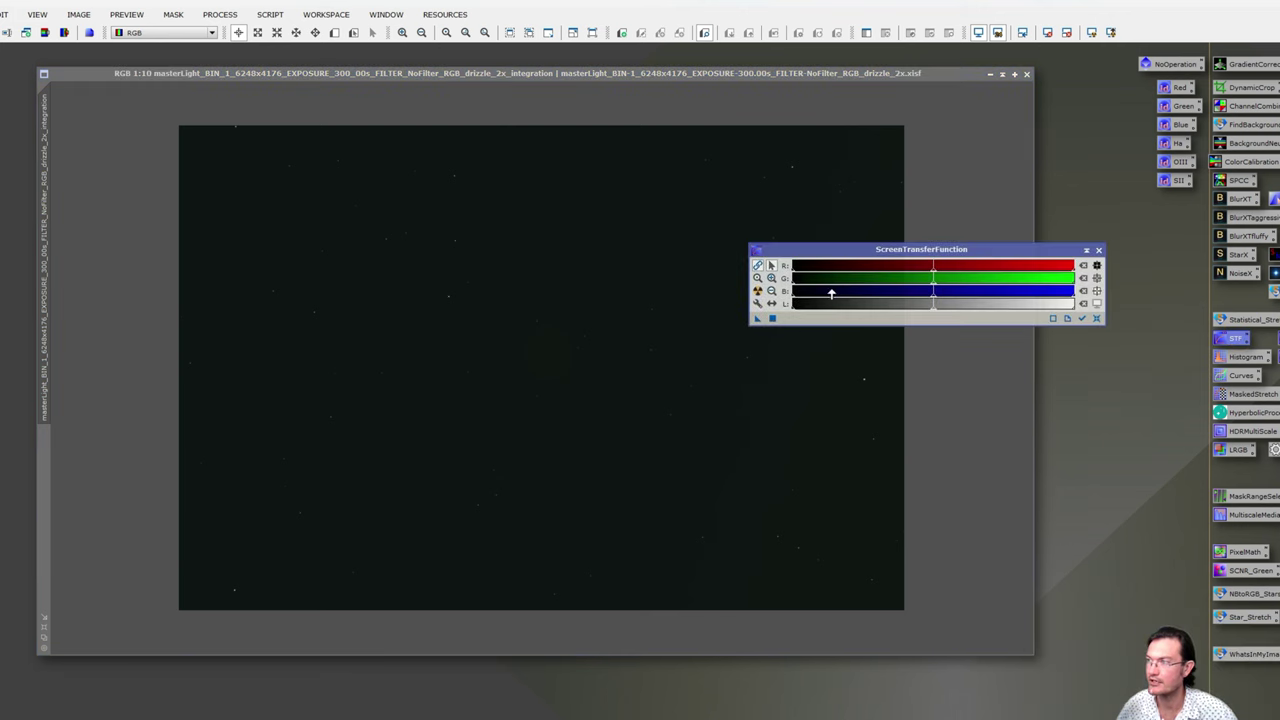
left_click_drag(808, 250, 857, 262)
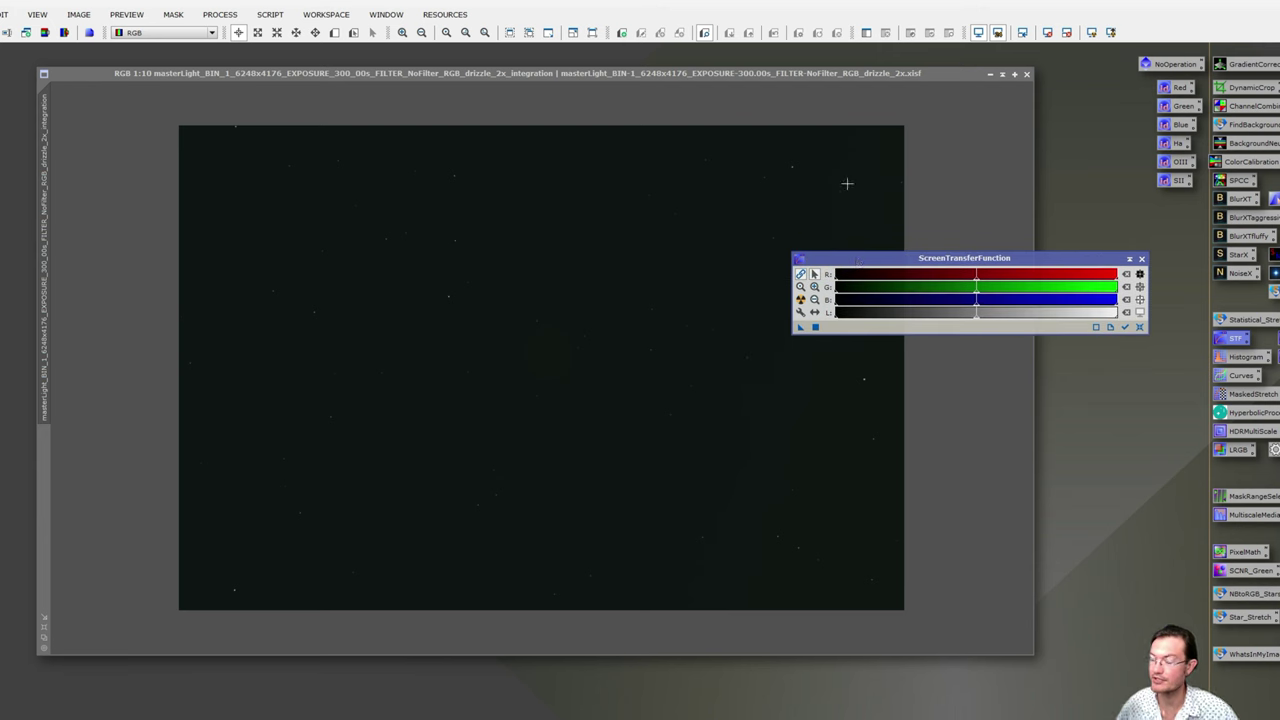
left_click_drag(910, 266, 1010, 300)
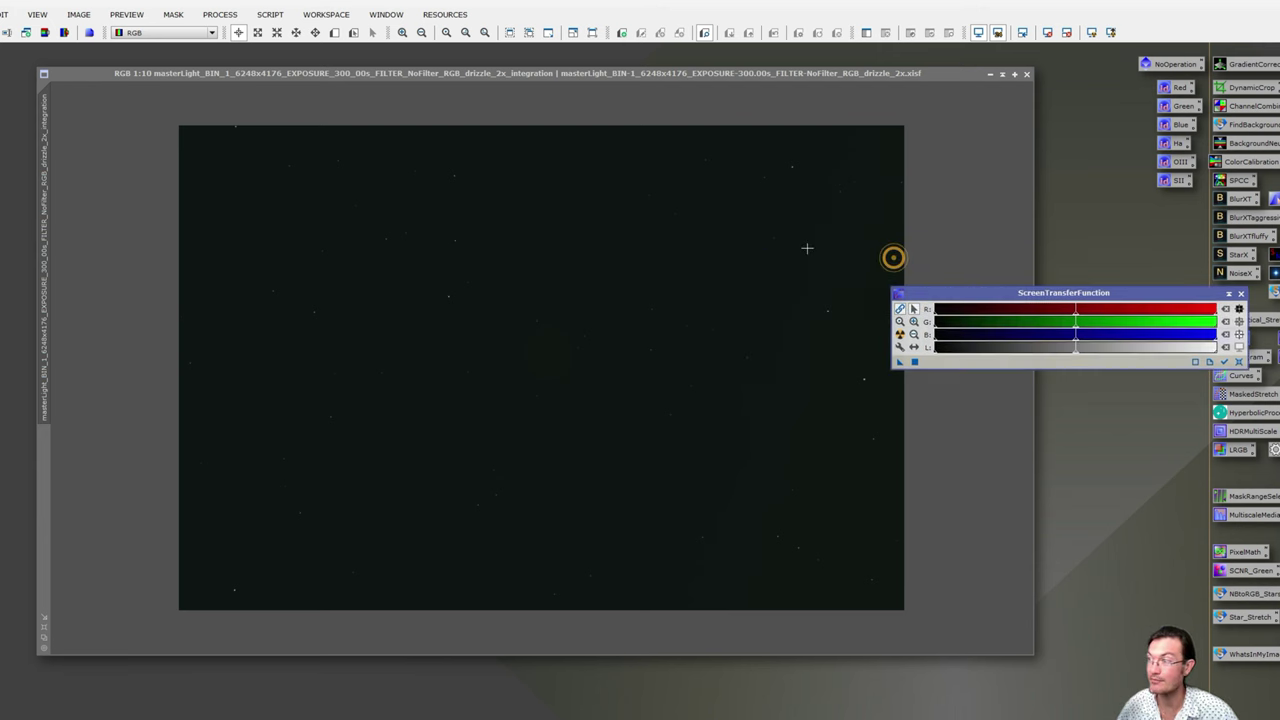
left_click(789, 237)
key("ctrl+a")
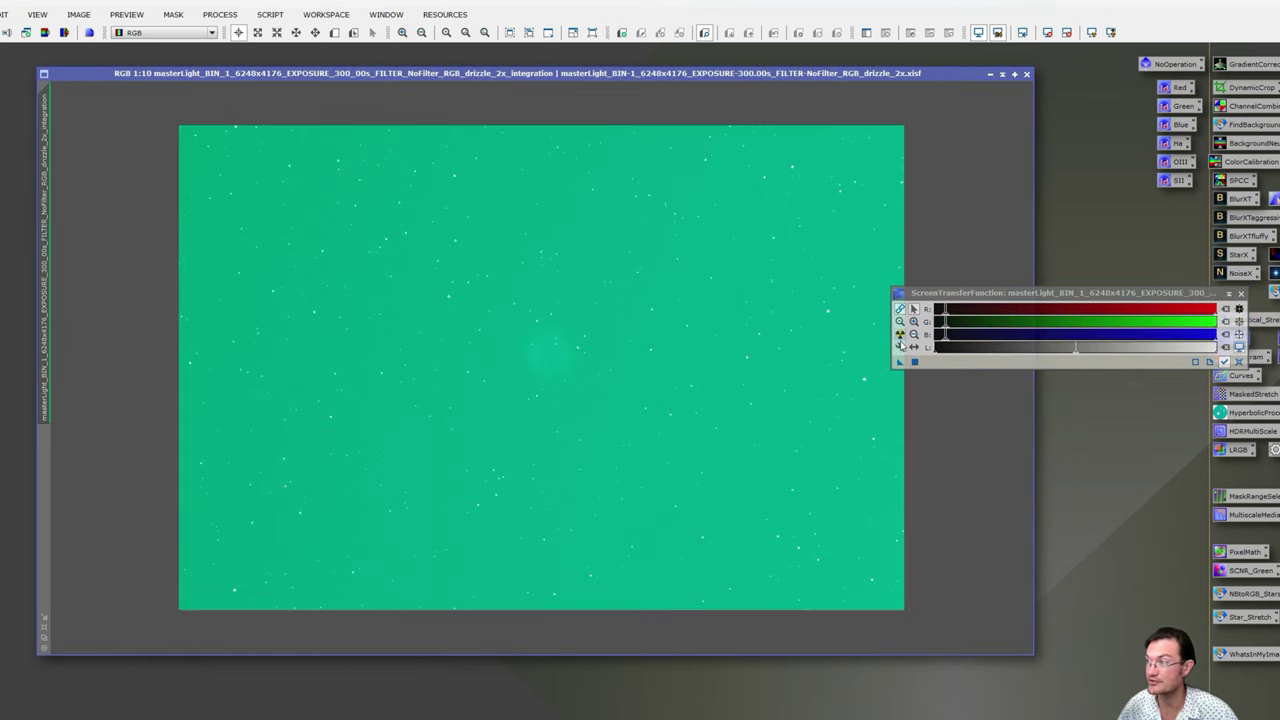
left_click(900, 334)
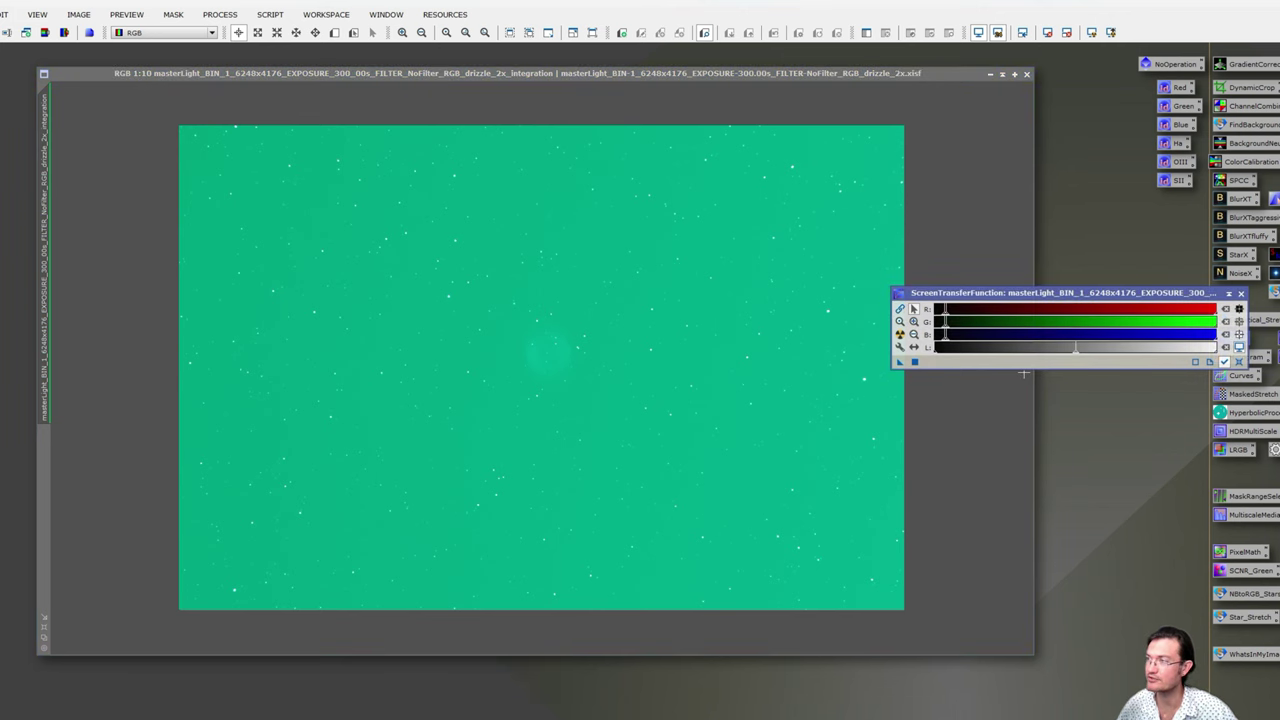
left_click(899, 335)
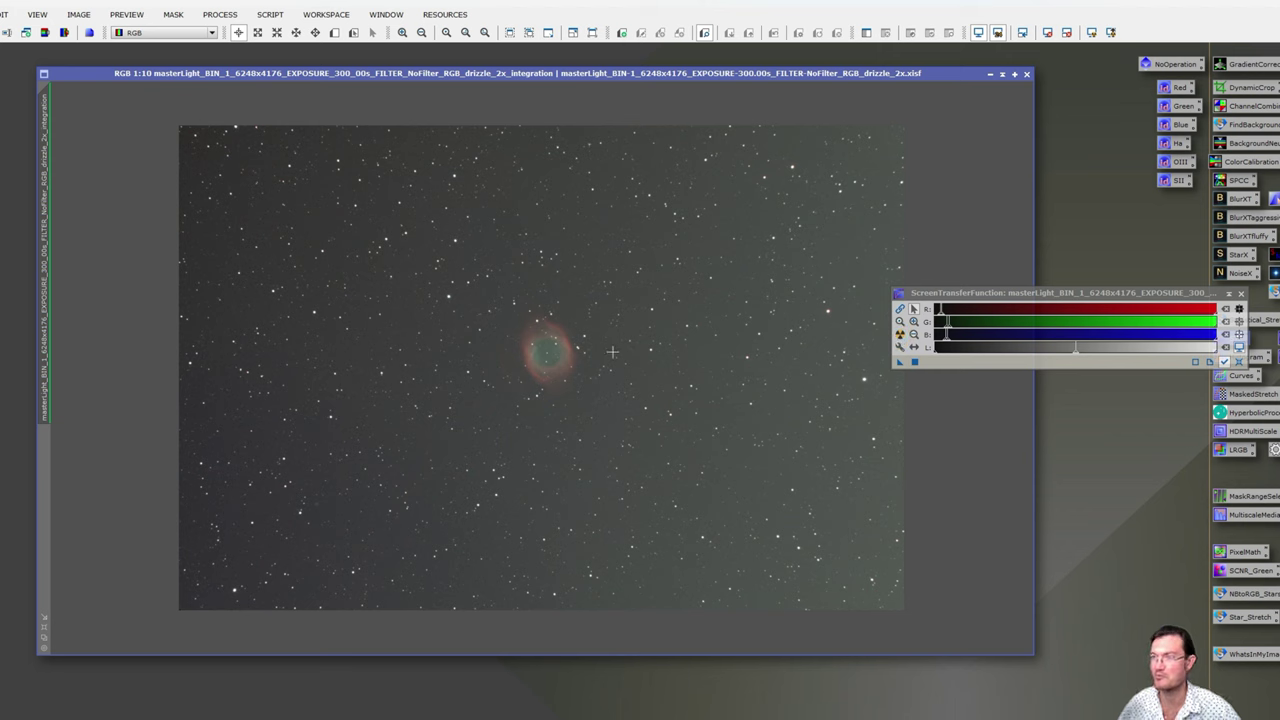
key("Escape")
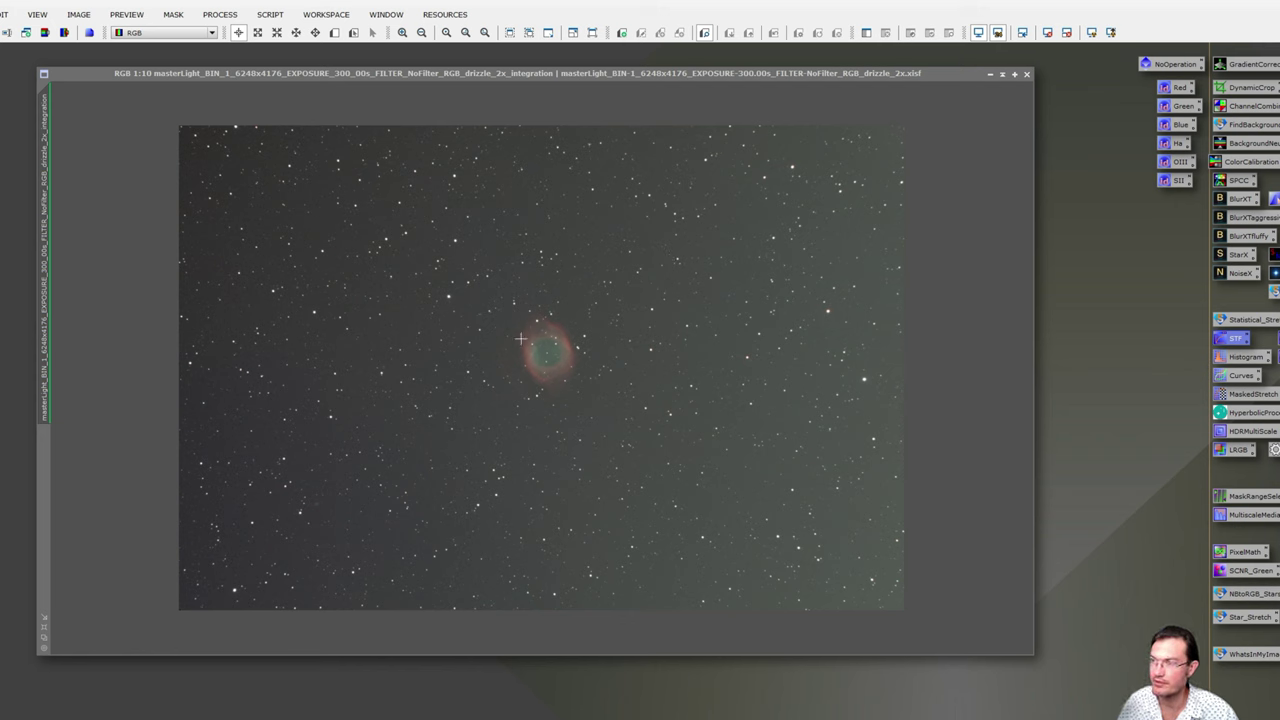
left_click(474, 304)
left_click_drag(574, 374, 473, 326)
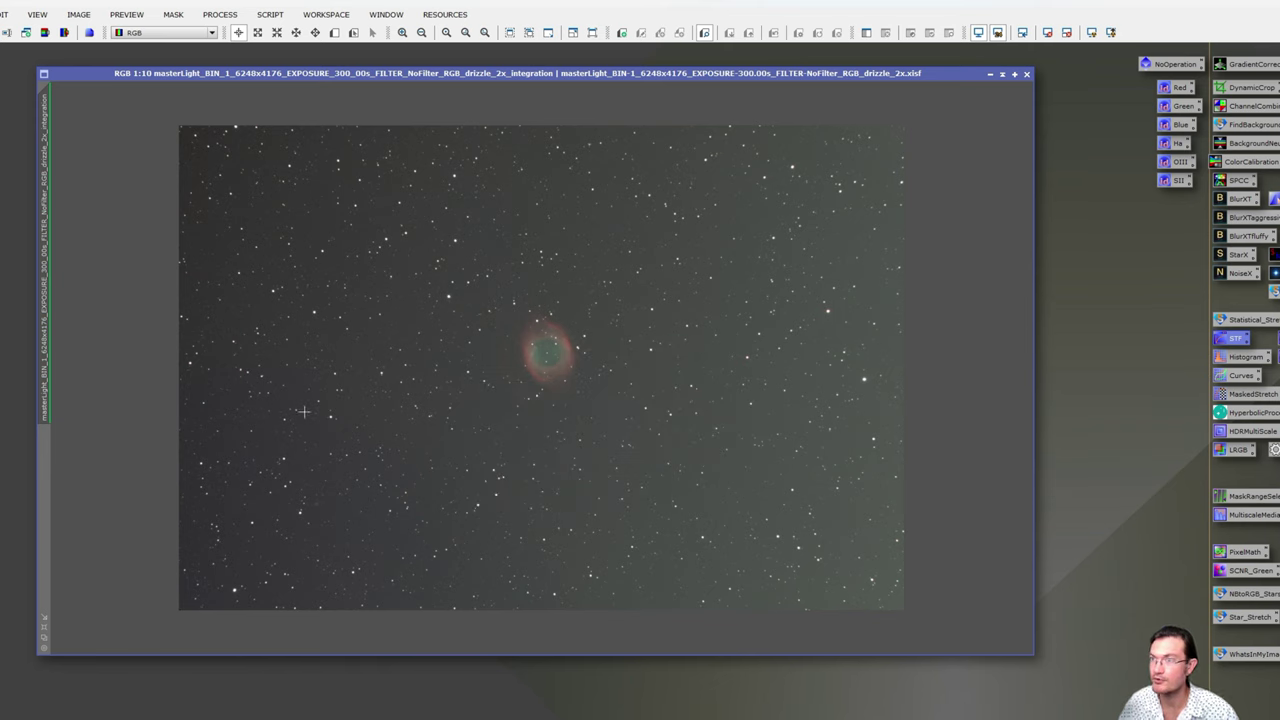
- Crop the master to 7520 × 5300 around the nebula with DynamicCrop, accepting loss of astrometry
left_click(220, 14)
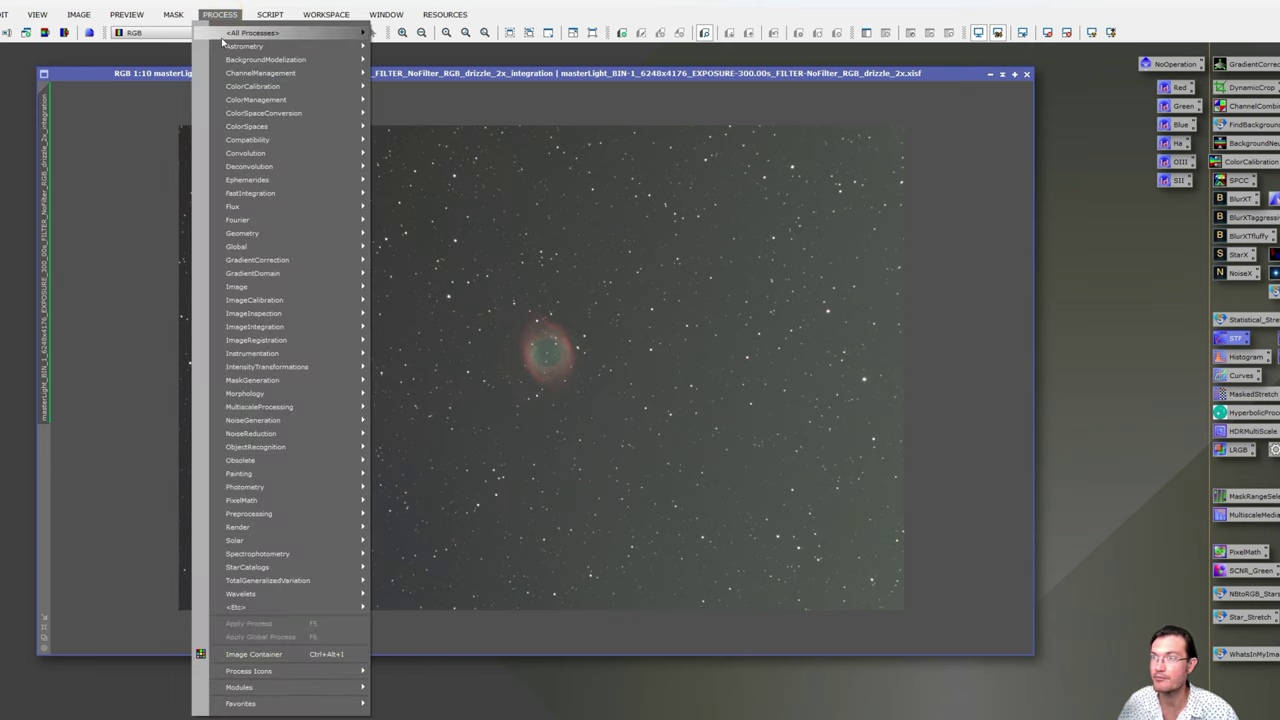
mouse_move(232, 33)
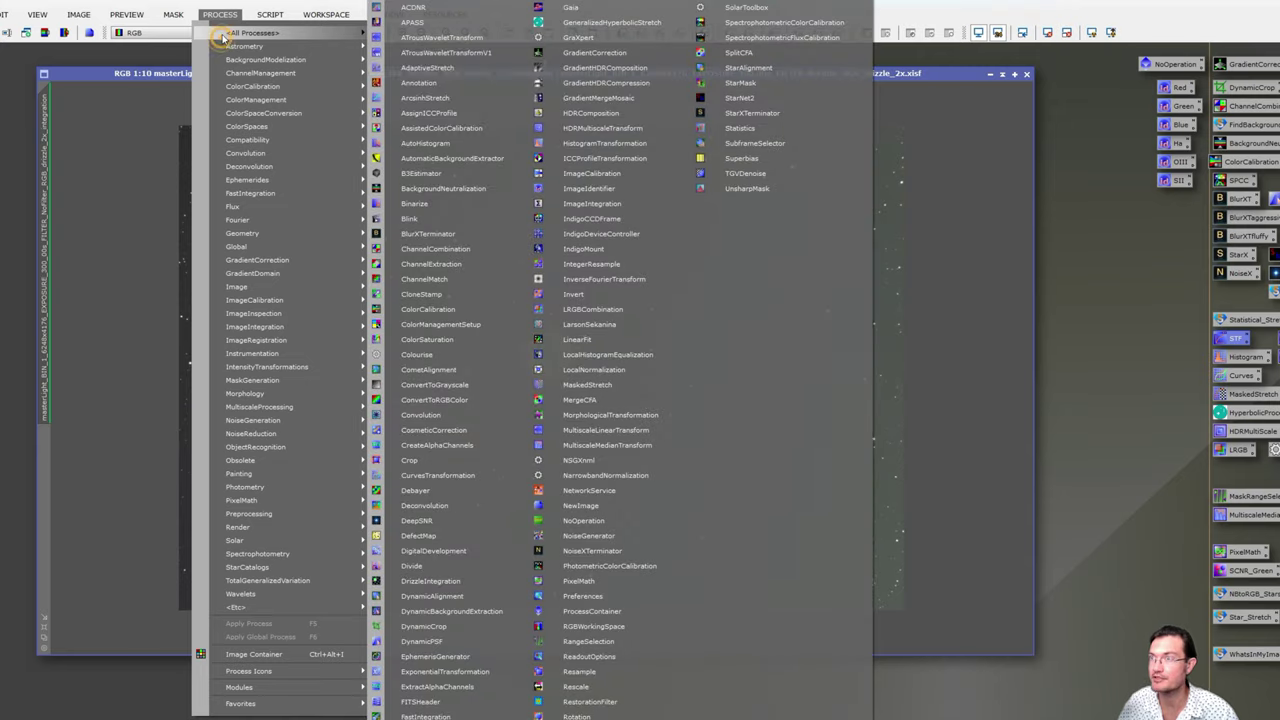
left_click(473, 625)
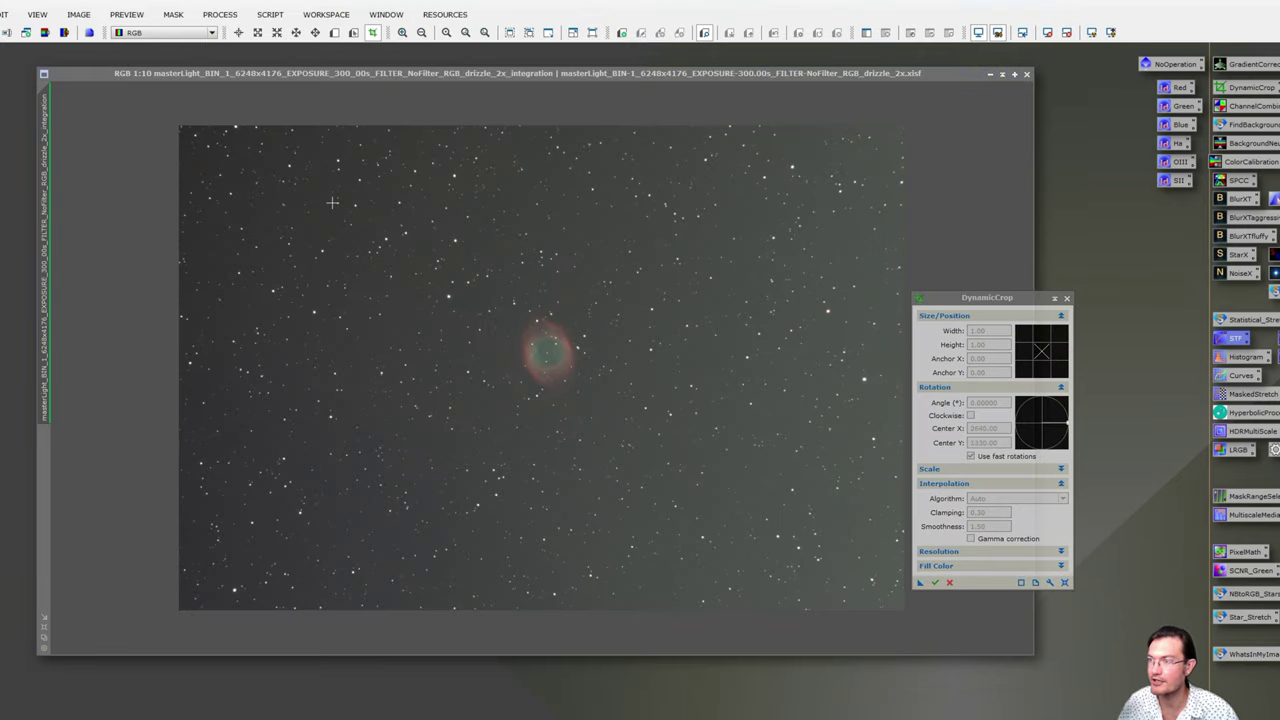
left_click_drag(333, 203, 769, 511)
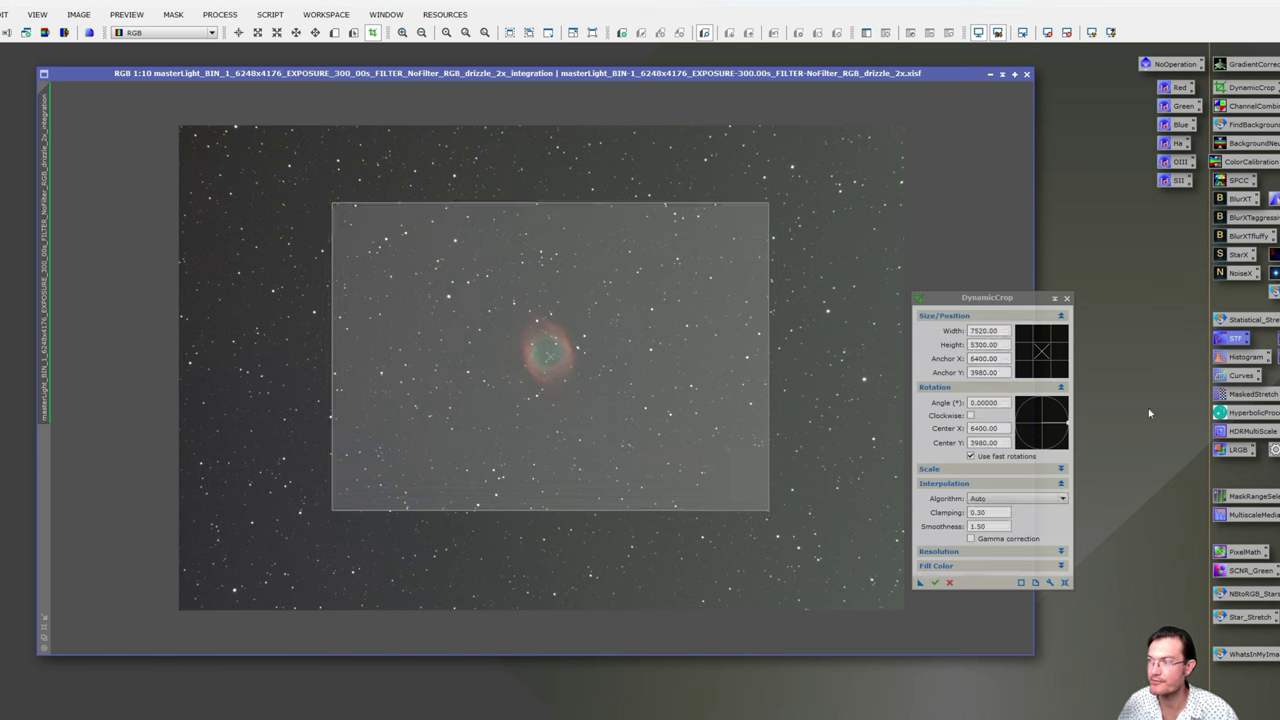
left_click(936, 584)
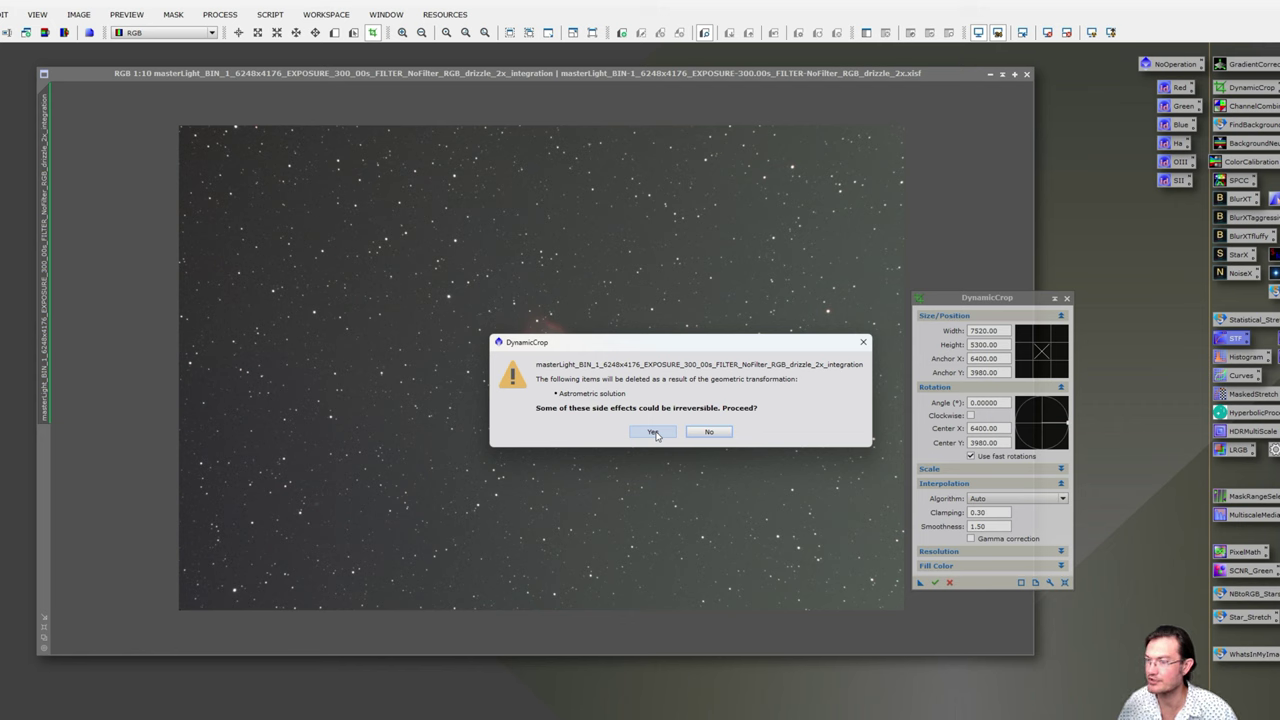
left_click(654, 432)
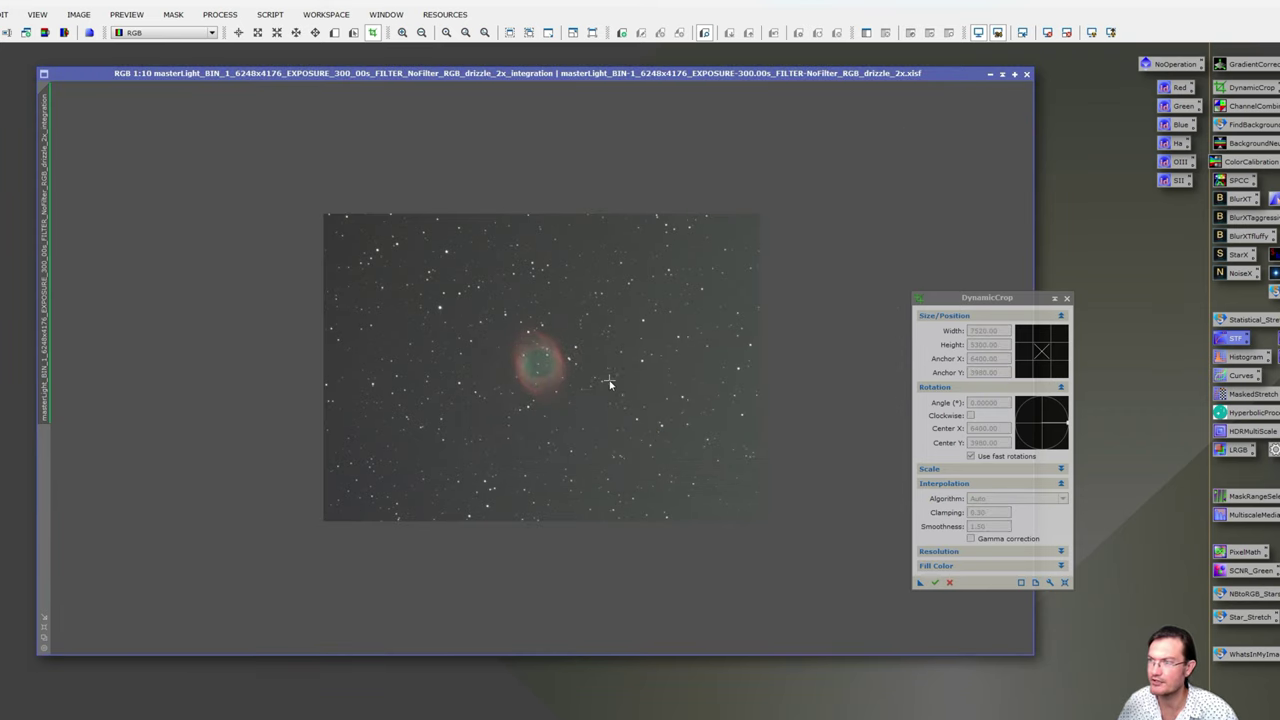
scroll(609, 381, "up", 3)
scroll(609, 381, "up", 1)
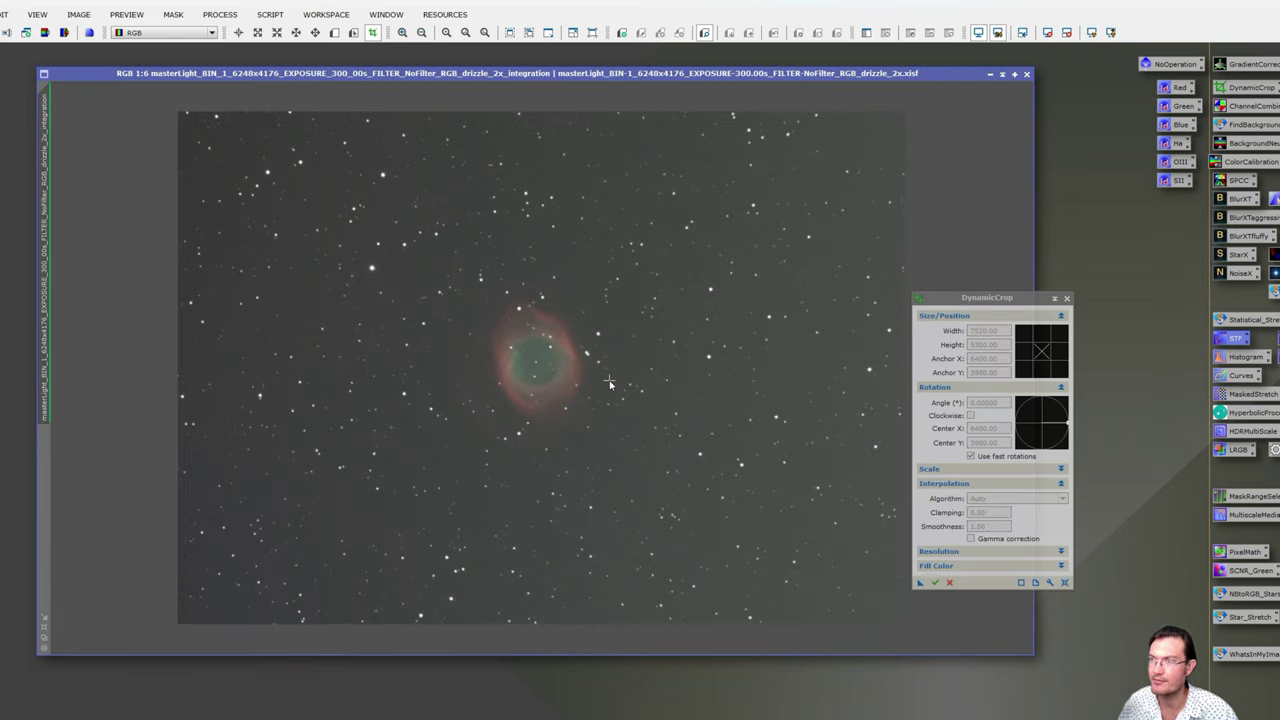
left_click(1066, 299)
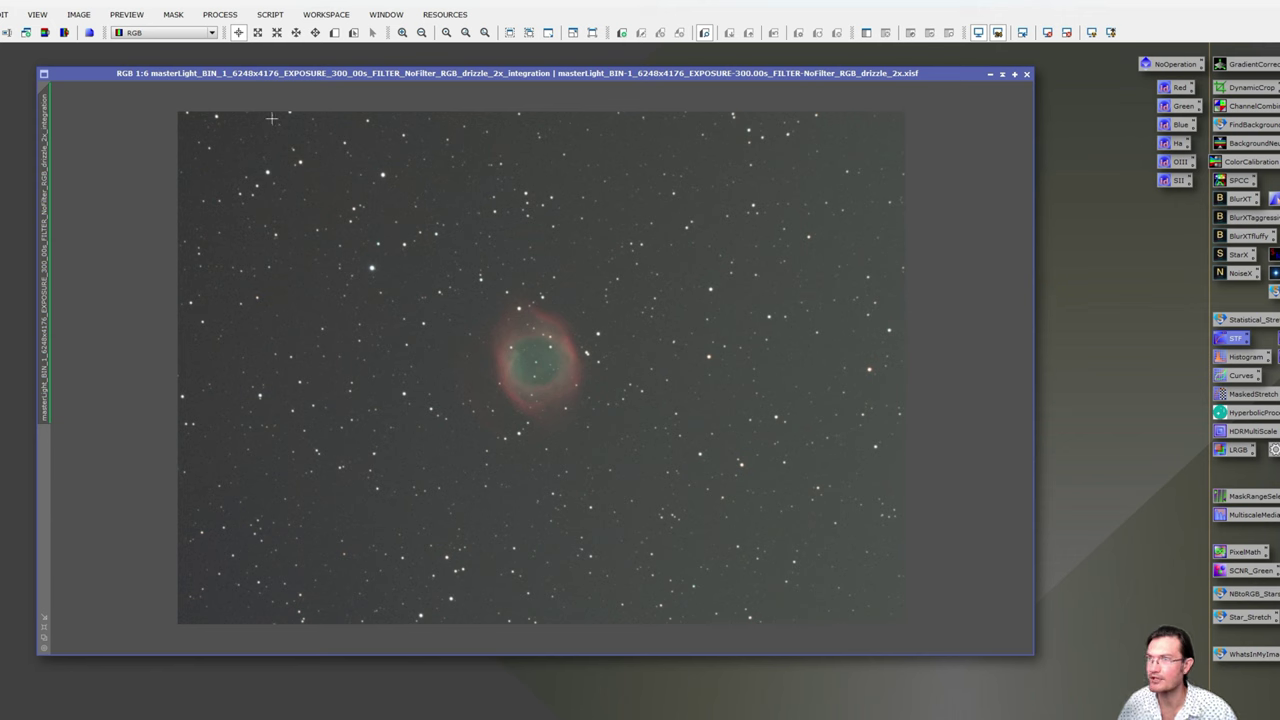
- Run Automatic DBE with Replace Target Image ticked and auto-stretch the Extracted_Background to inspect it
left_click(268, 20)
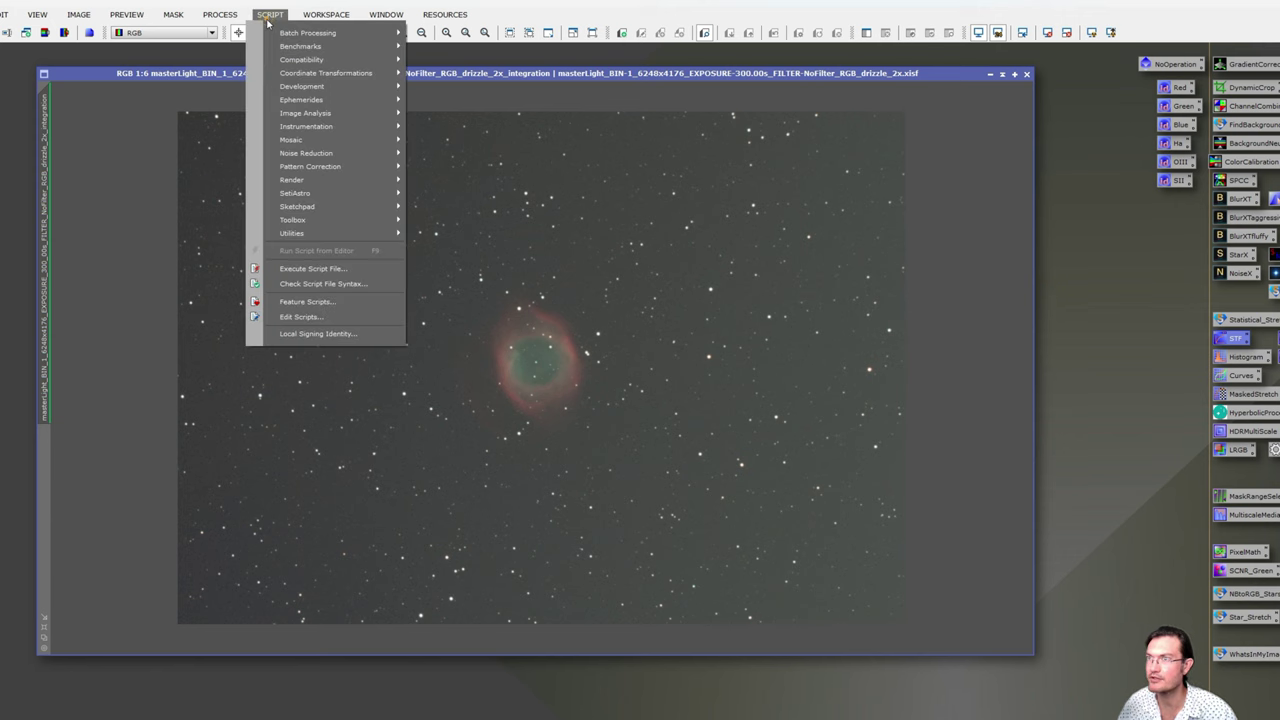
mouse_move(310, 192)
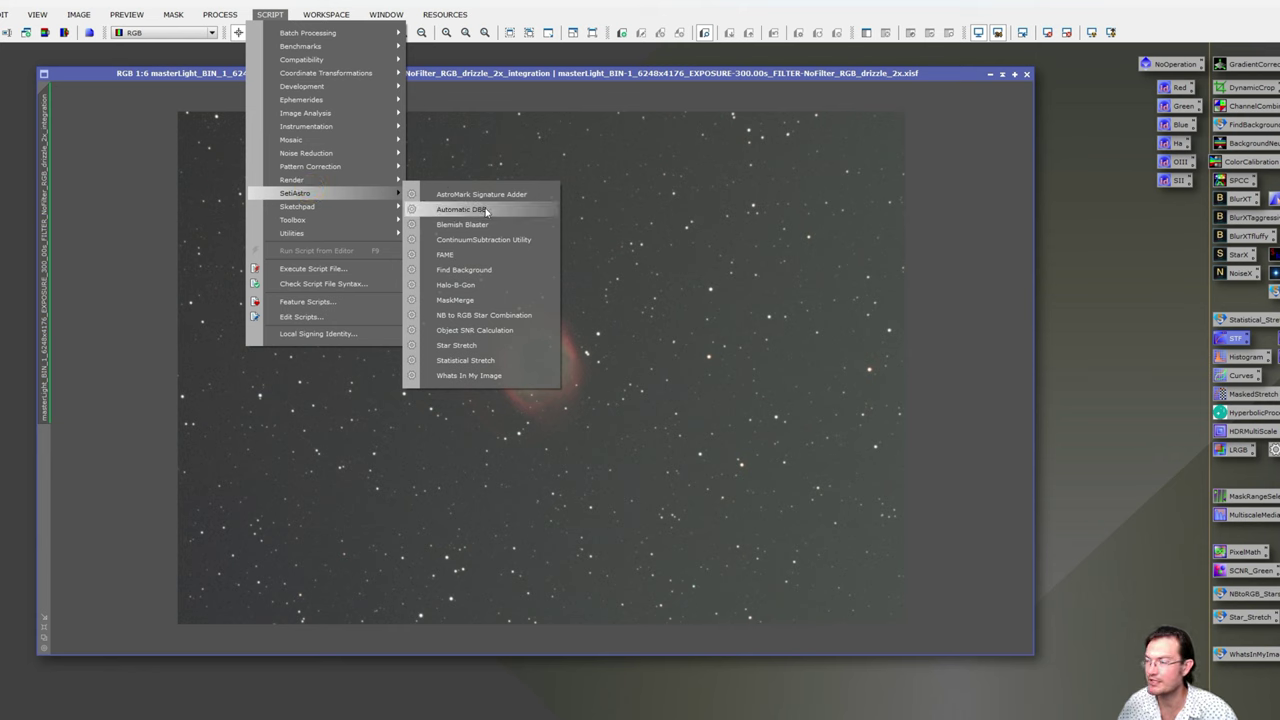
left_click(484, 210)
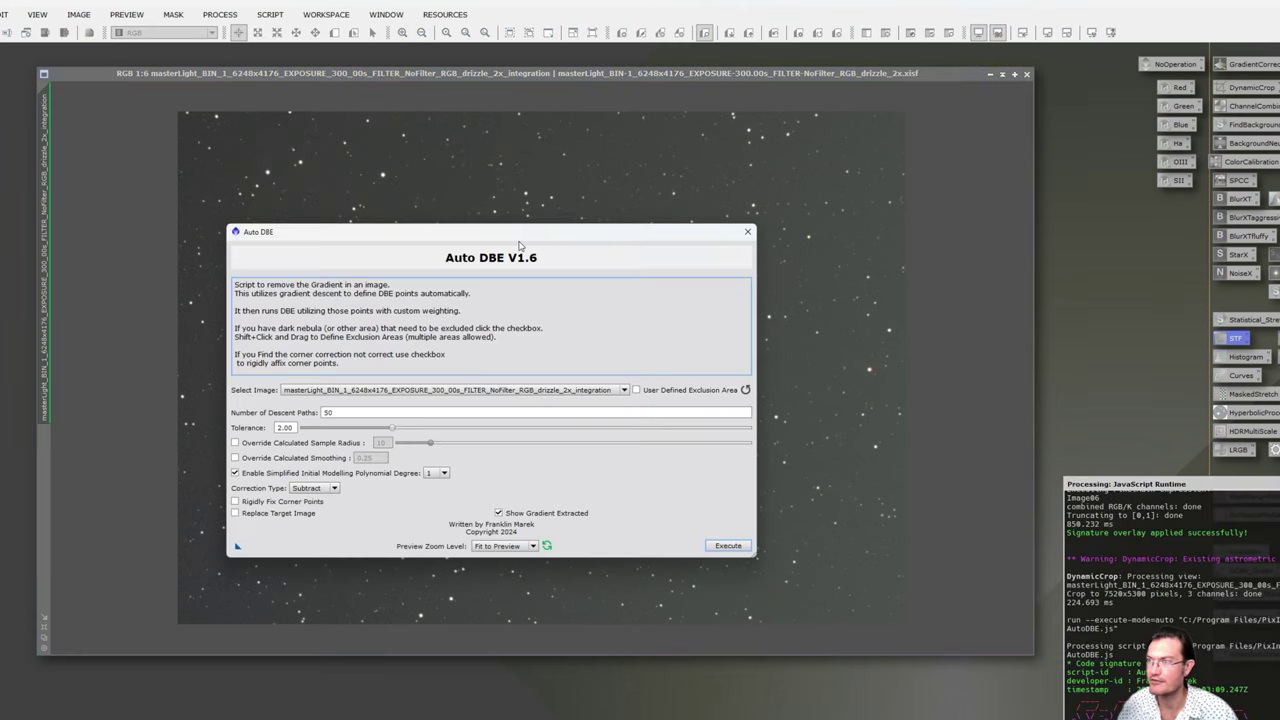
left_click_drag(520, 241, 403, 105)
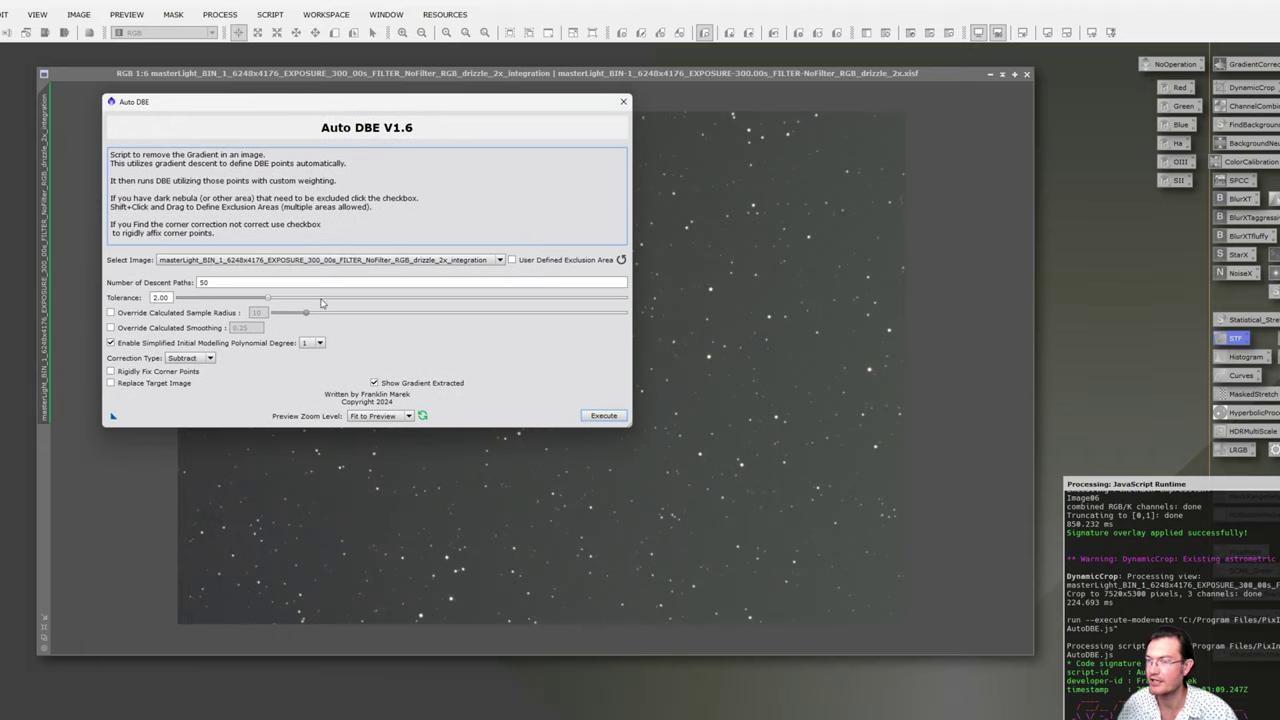
left_click(111, 385)
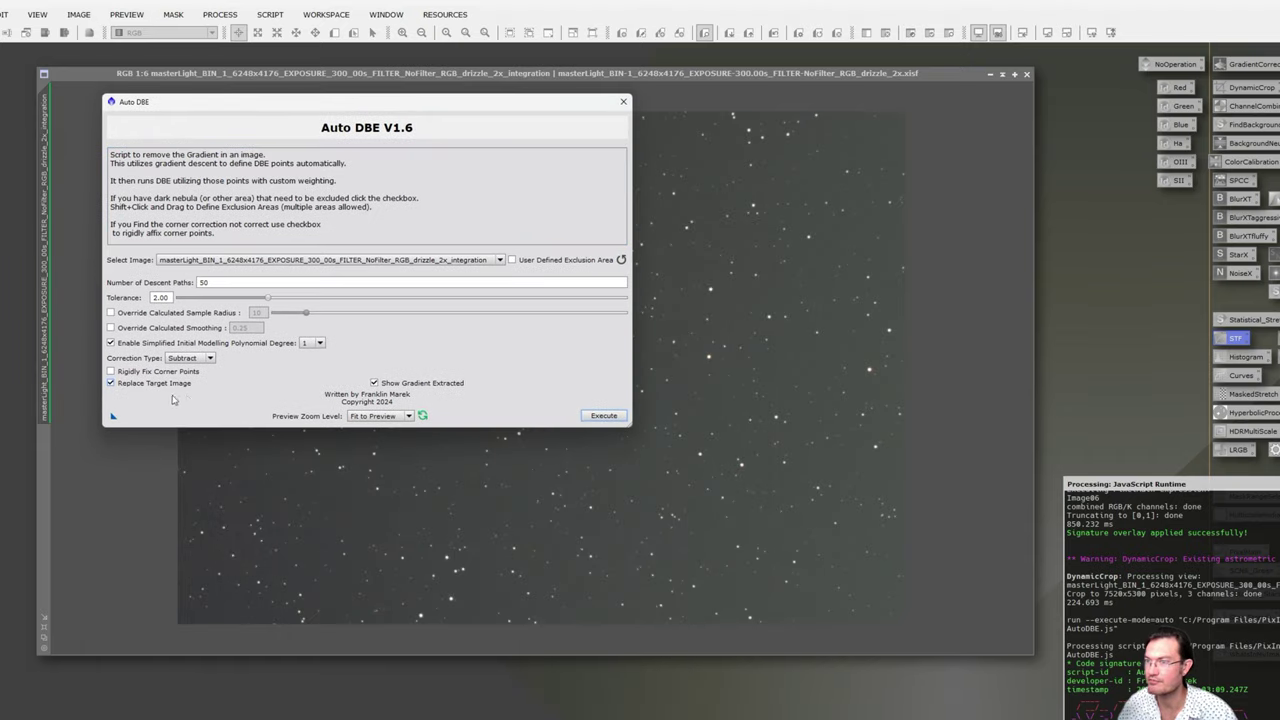
left_click(600, 416)
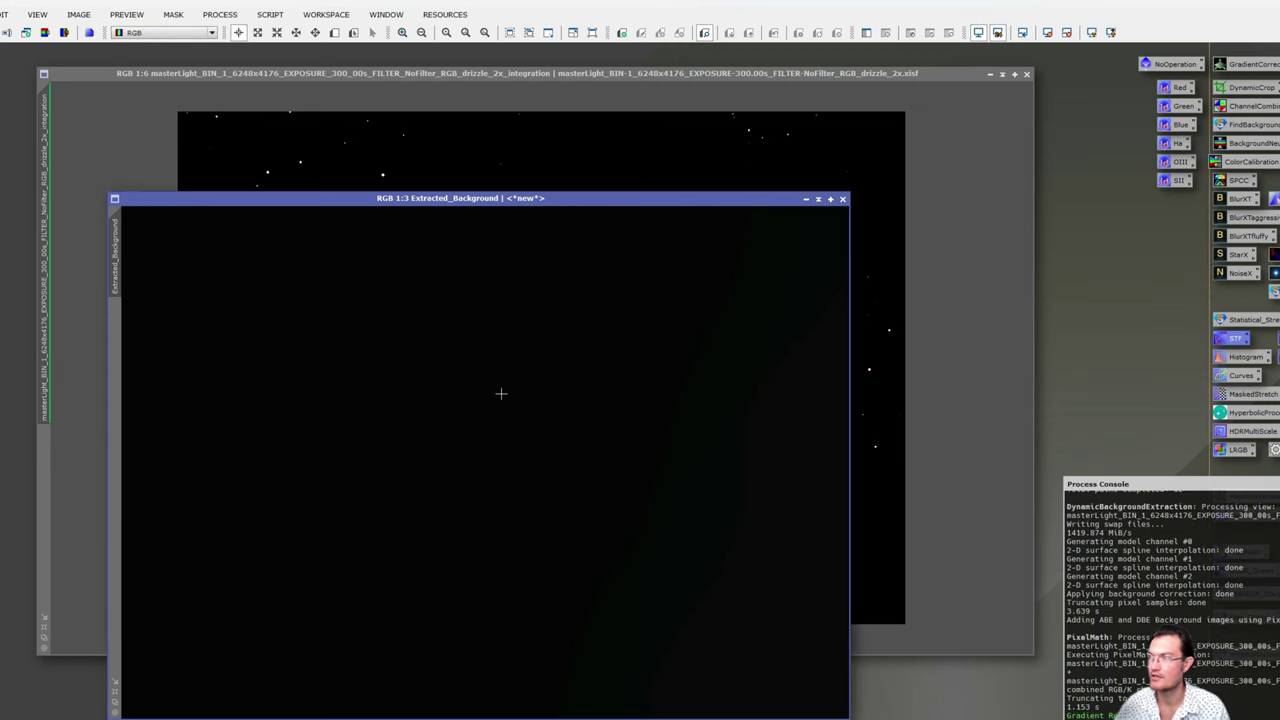
left_click_drag(551, 199, 771, 142)
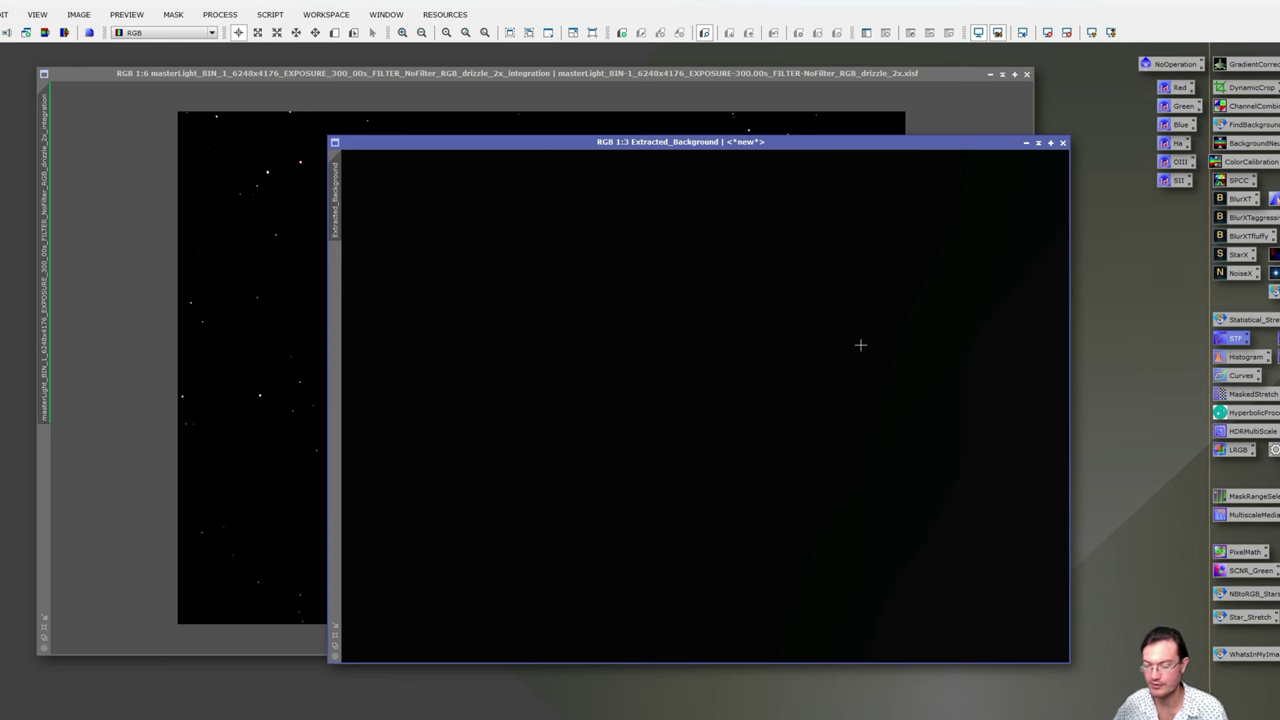
key("ctrl+a")
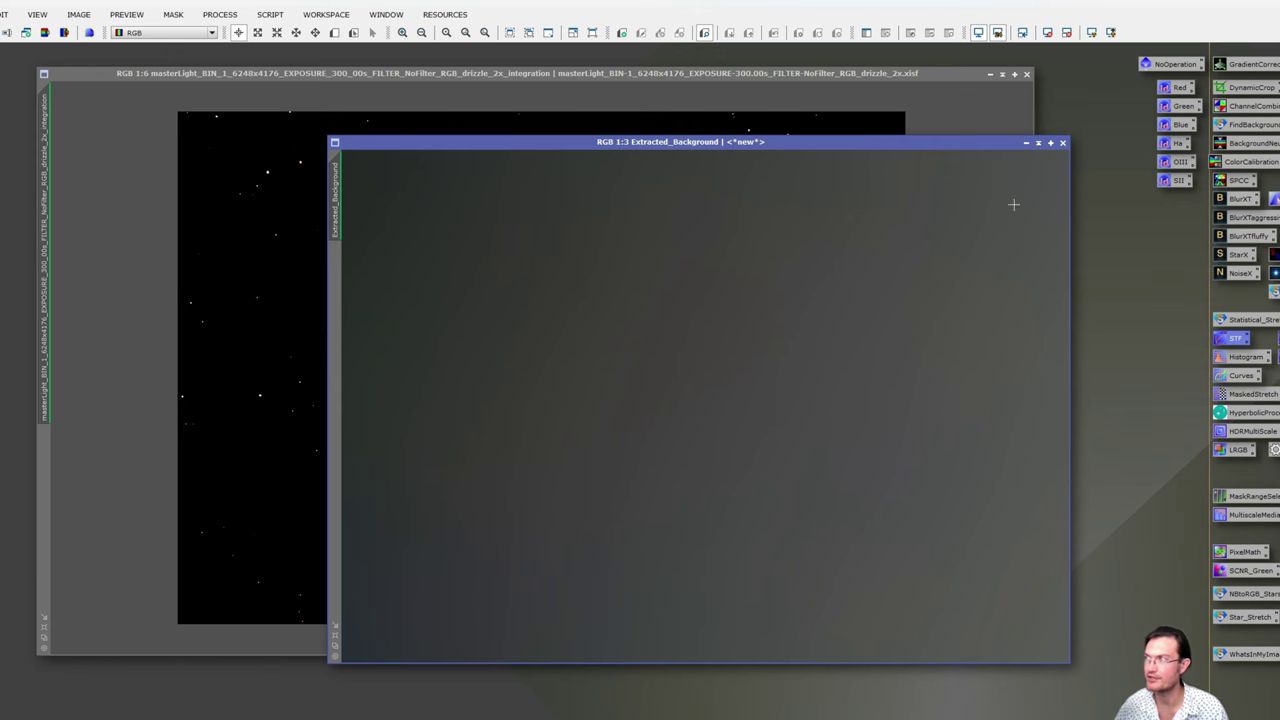
- Close Extracted_Background, activate the corrected nebula image, and select the BackgroundNeutralization process
left_click(1063, 143)
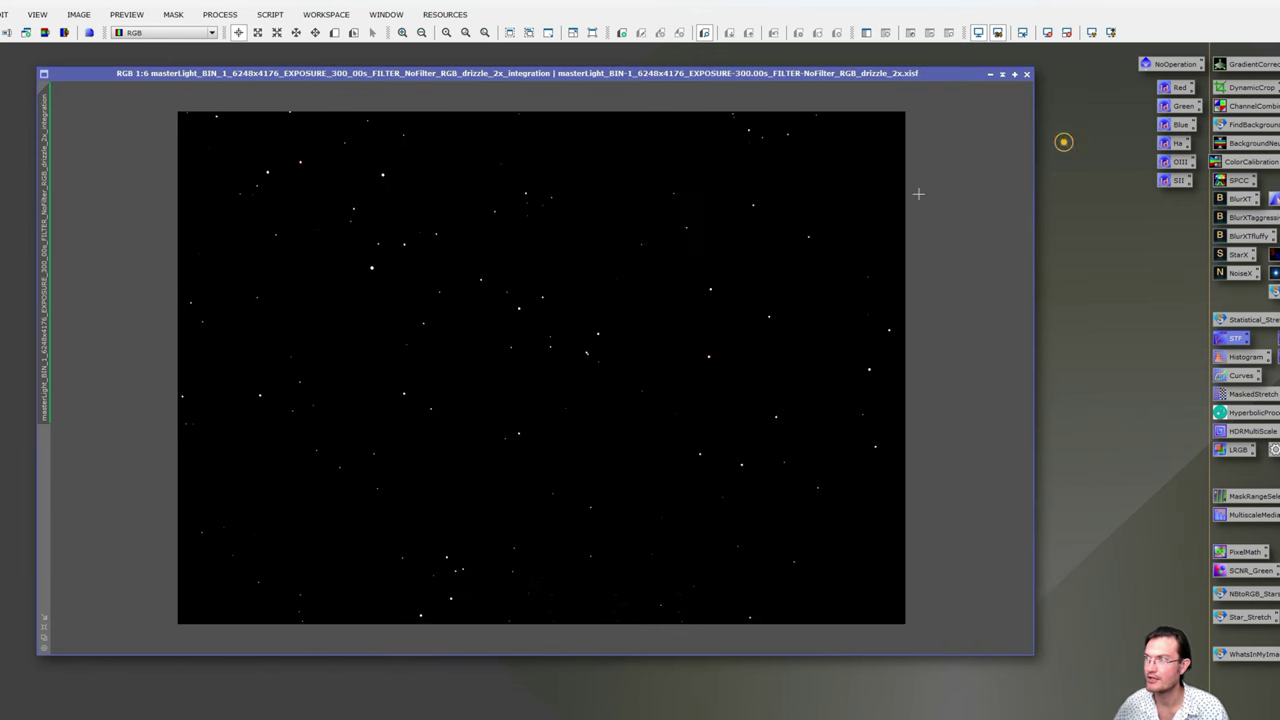
left_click(688, 251)
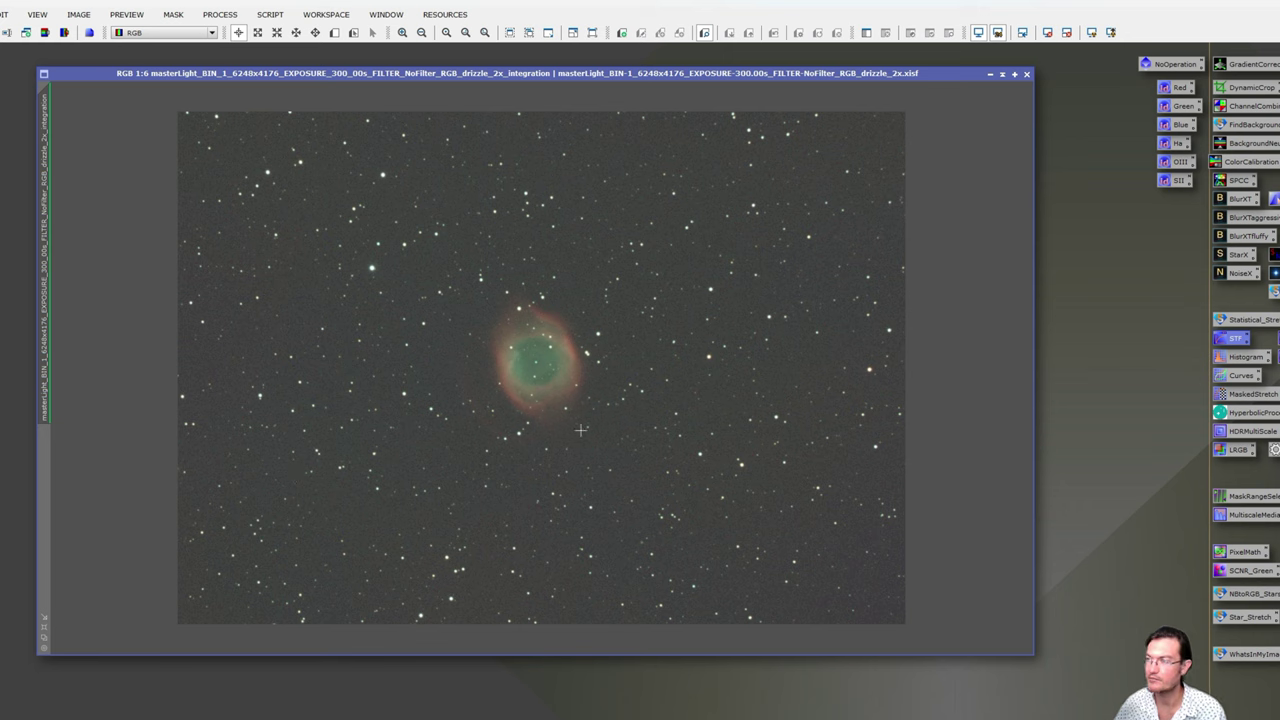
left_click(1221, 148)
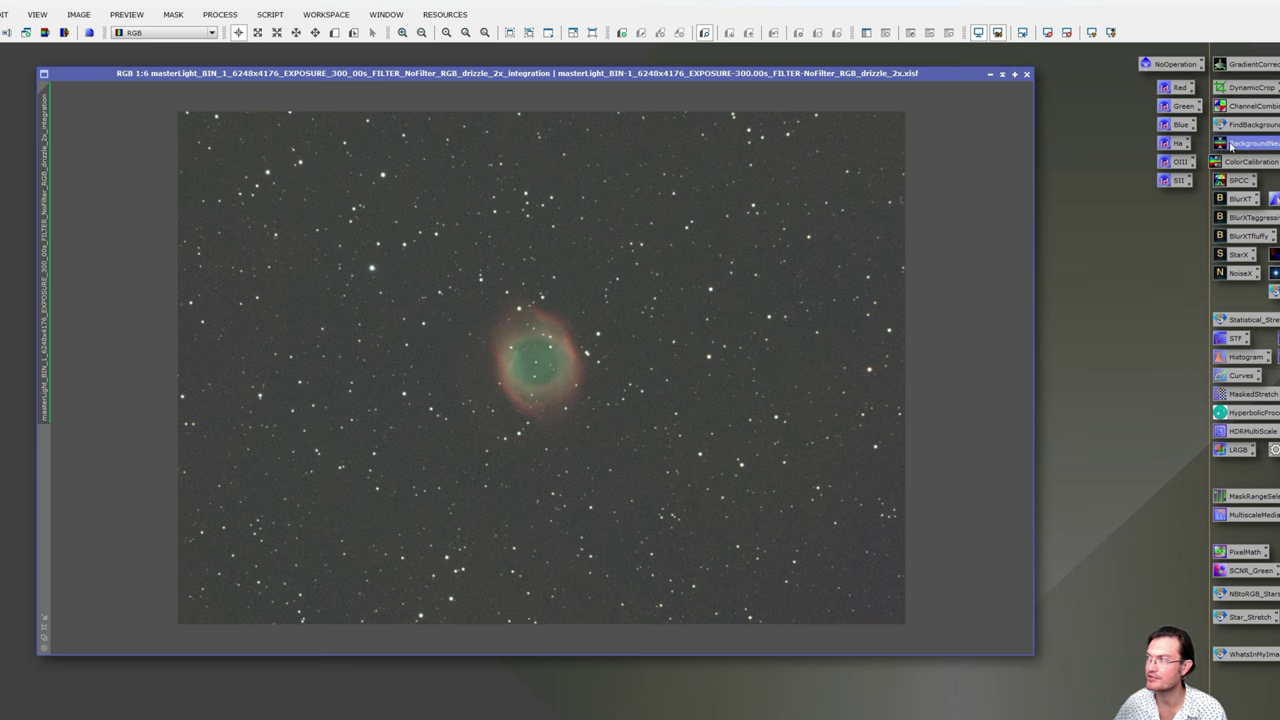
- Apply BackgroundNeutralization to the Helix Nebula image and close its settings
left_click(209, 20)
mouse_move(224, 33)
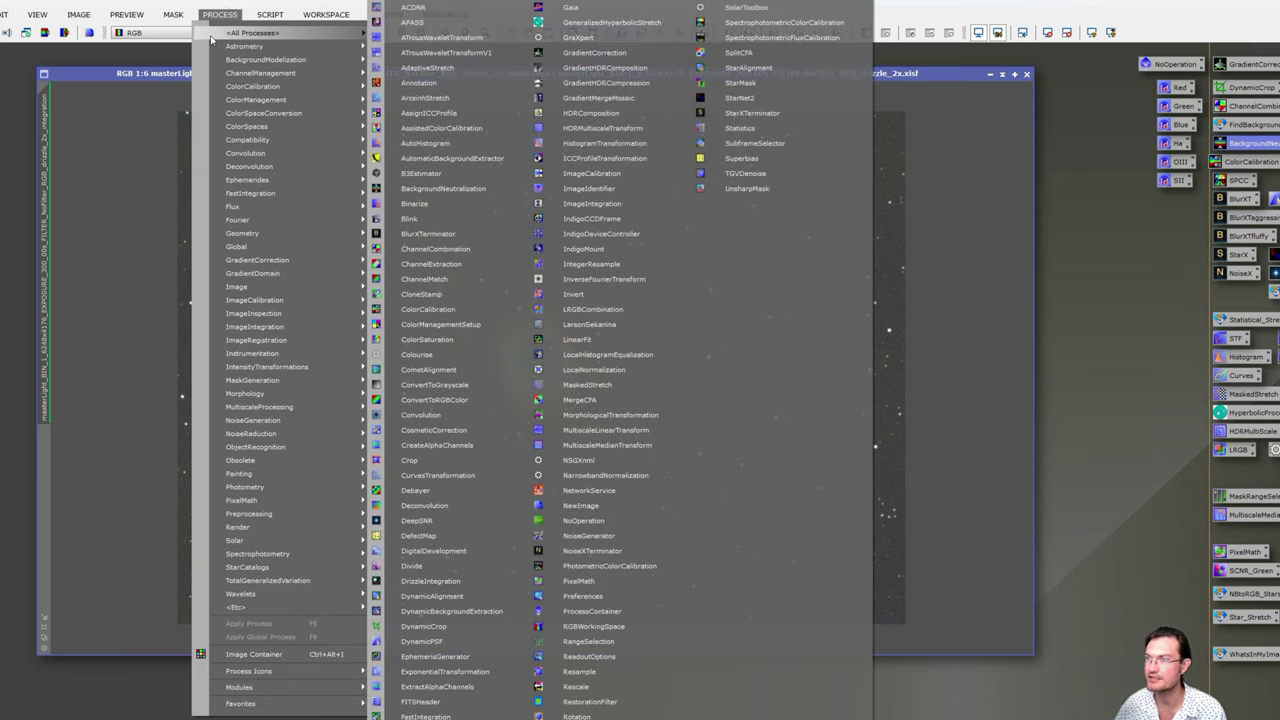
left_click(152, 160)
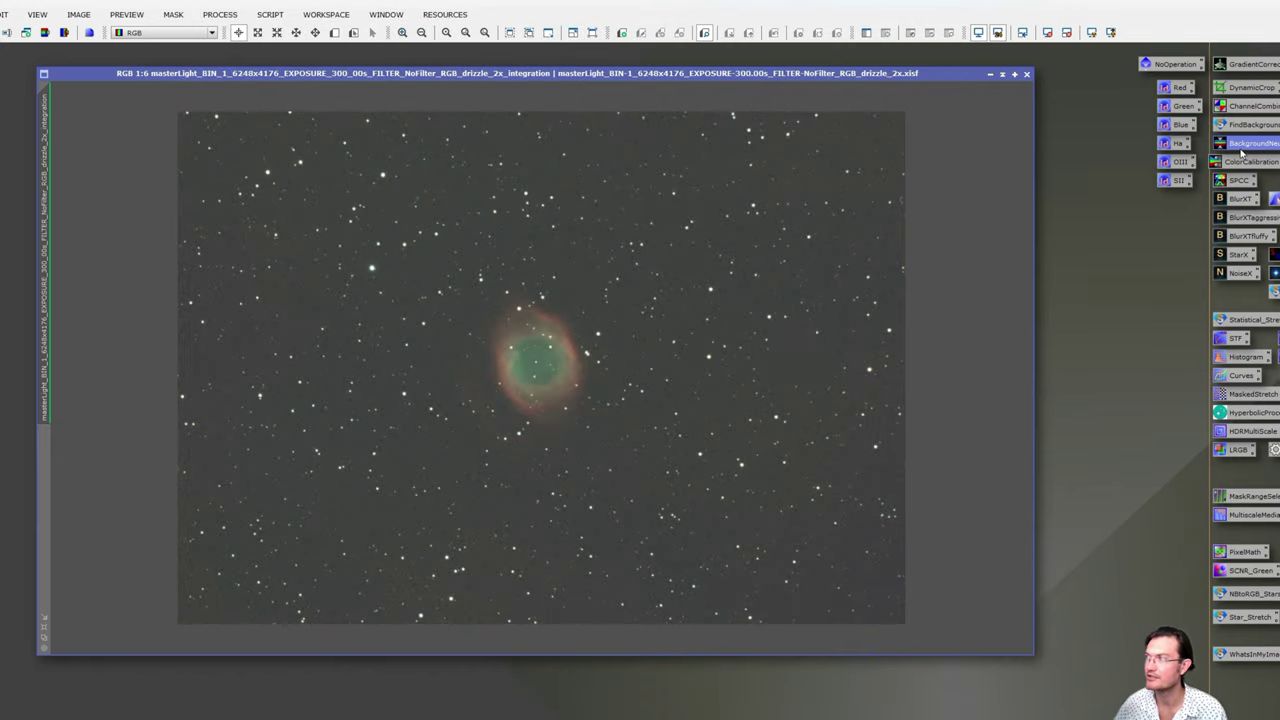
double_click(1246, 143)
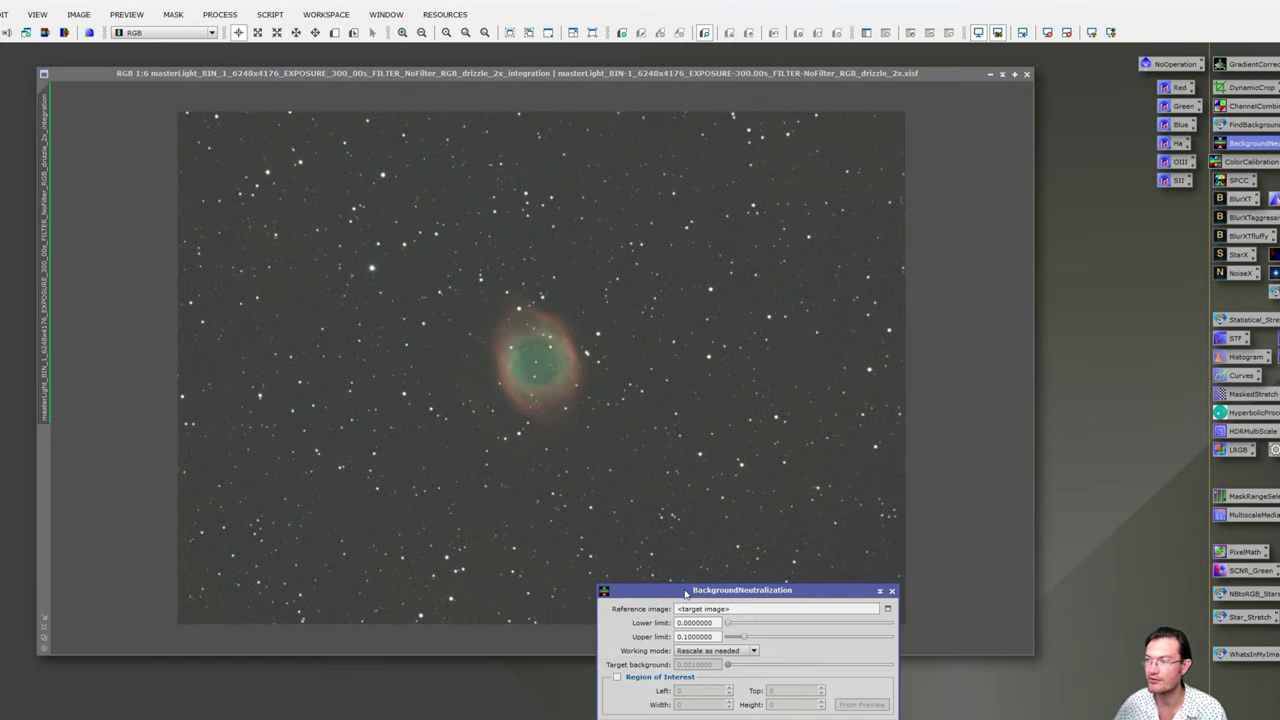
left_click_drag(686, 591, 812, 382)
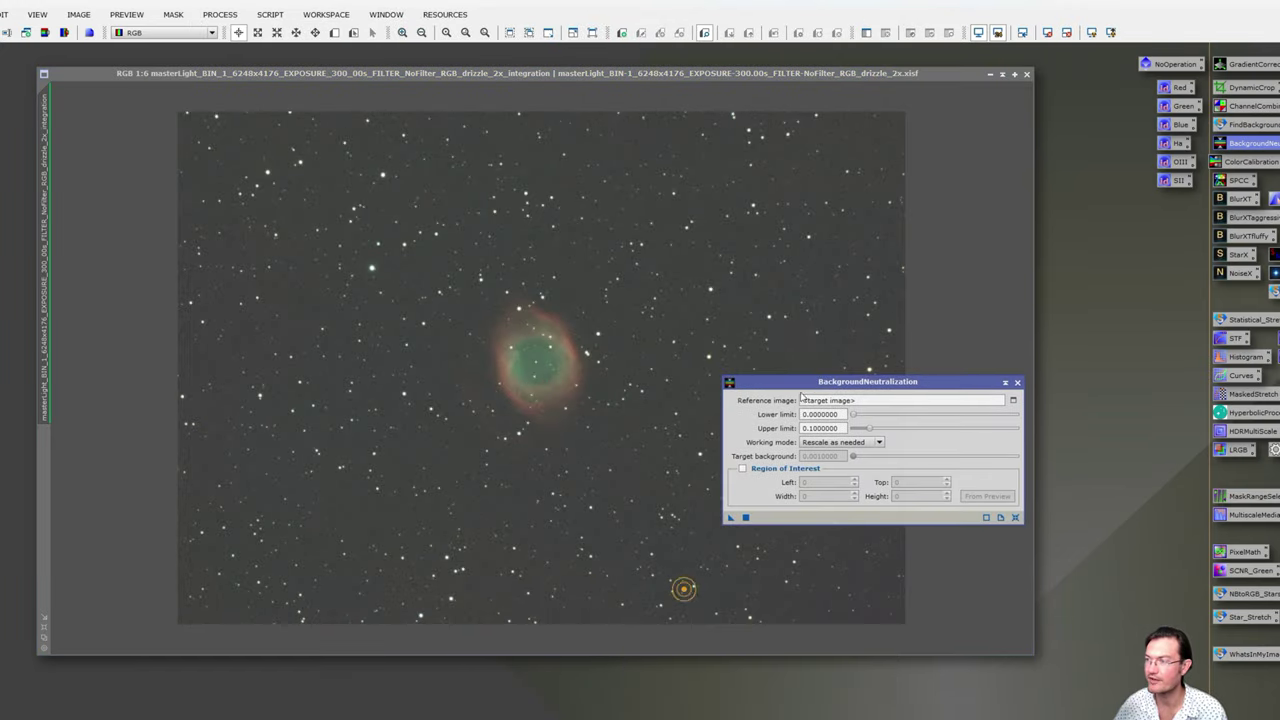
left_click(745, 517)
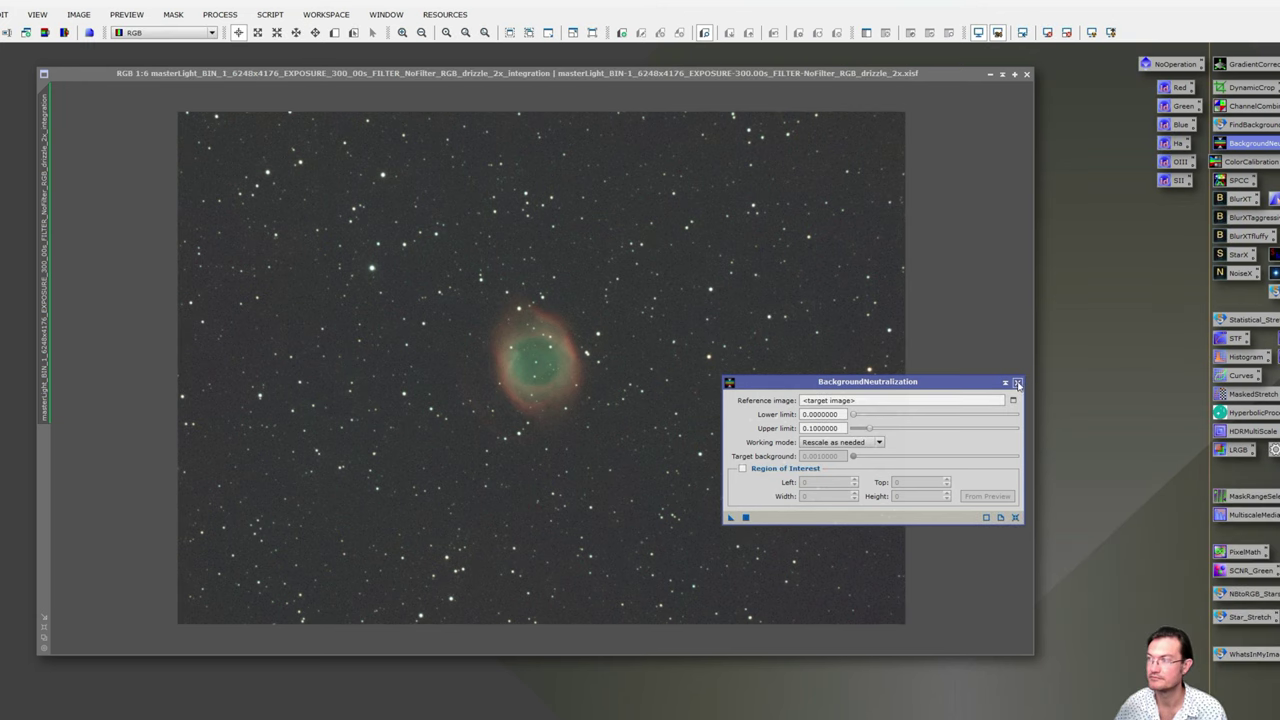
left_click(1017, 383)
- Apply ColorCalibration to the nebula image and close its dialog
double_click(1250, 161)
left_click_drag(137, 306, 944, 203)
left_click(802, 550)
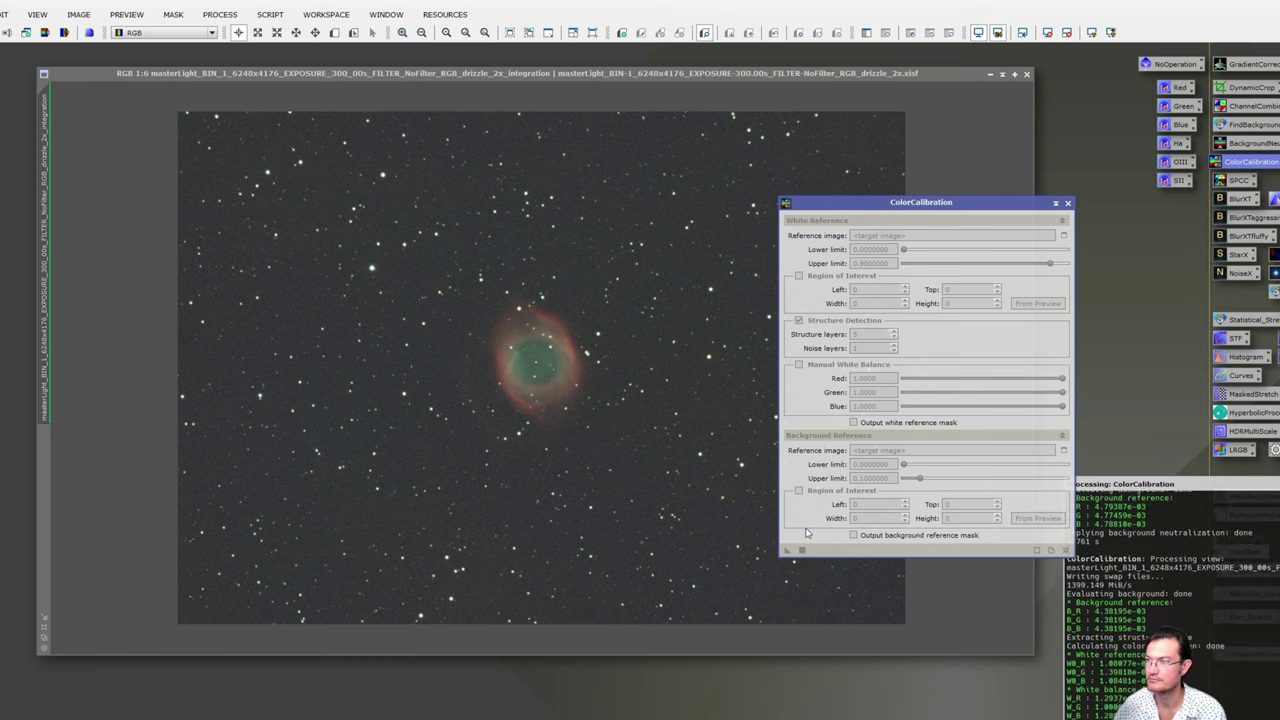
left_click(1067, 203)
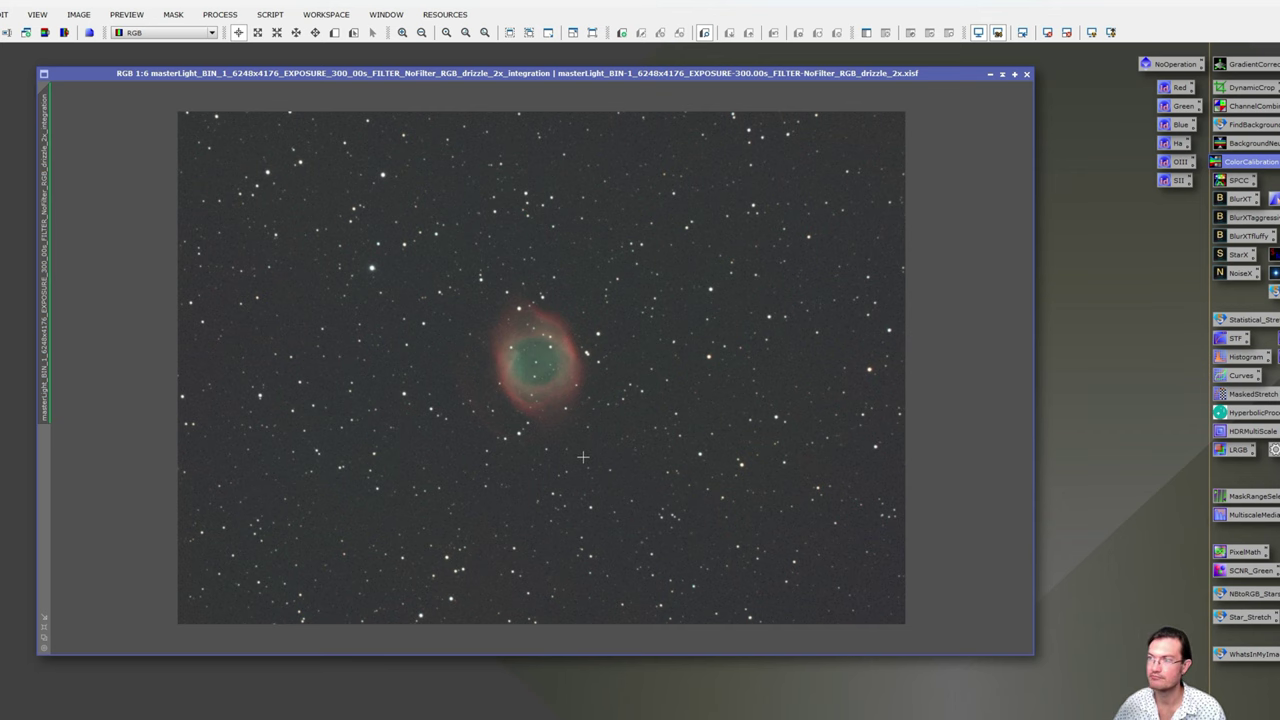
scroll(551, 410, "up", 4)
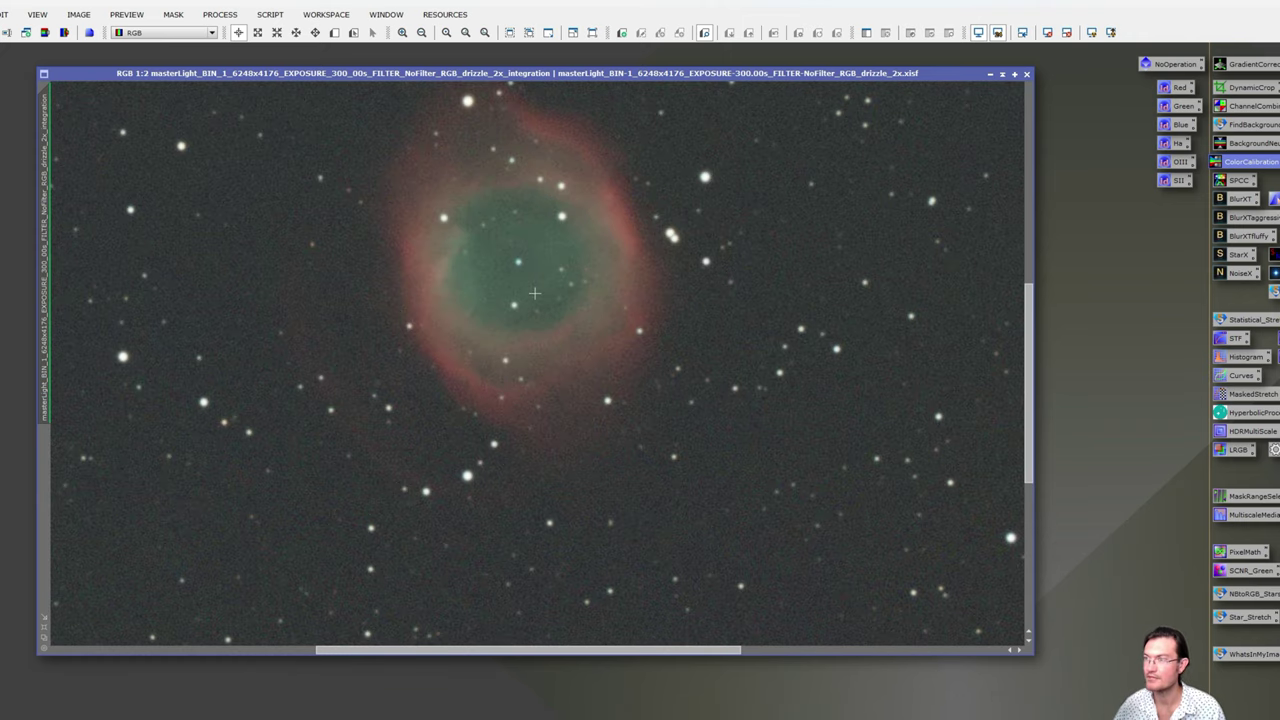
scroll(534, 293, "down", 3)
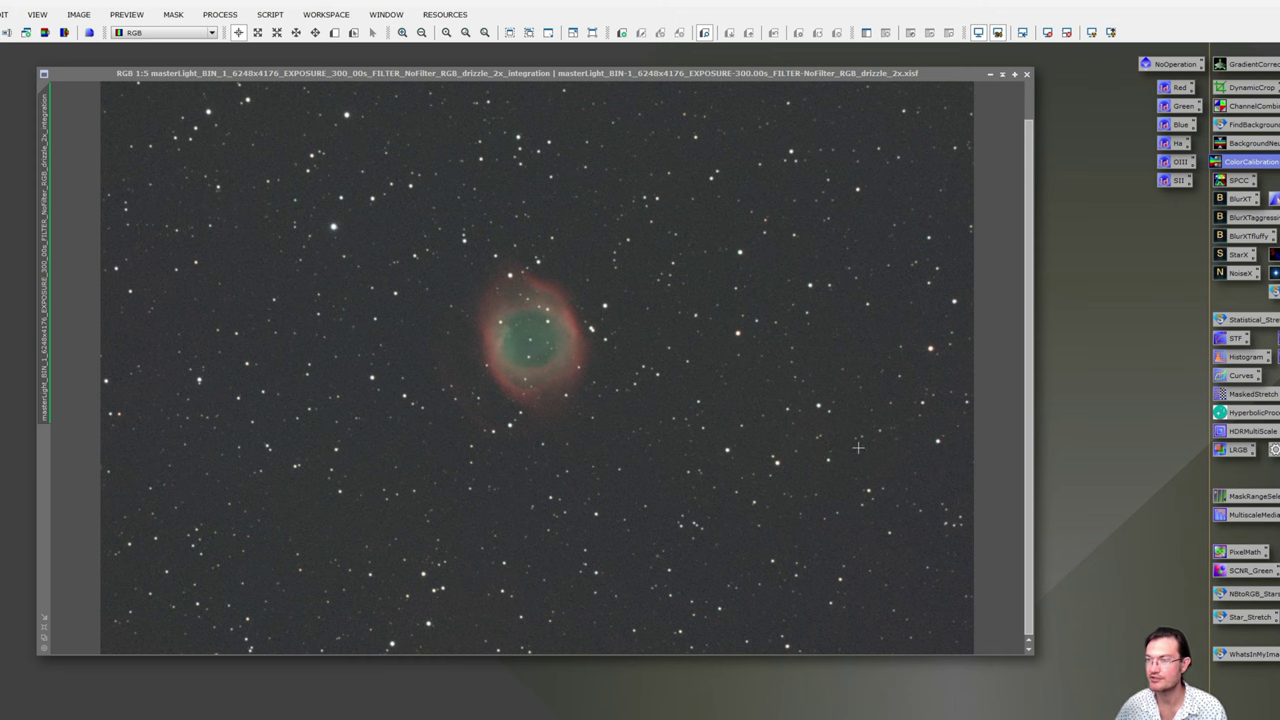
- Run BlurXTerminator on the colour-calibrated nebula image by dropping its process icon onto it
left_click(220, 14)
mouse_move(252, 36)
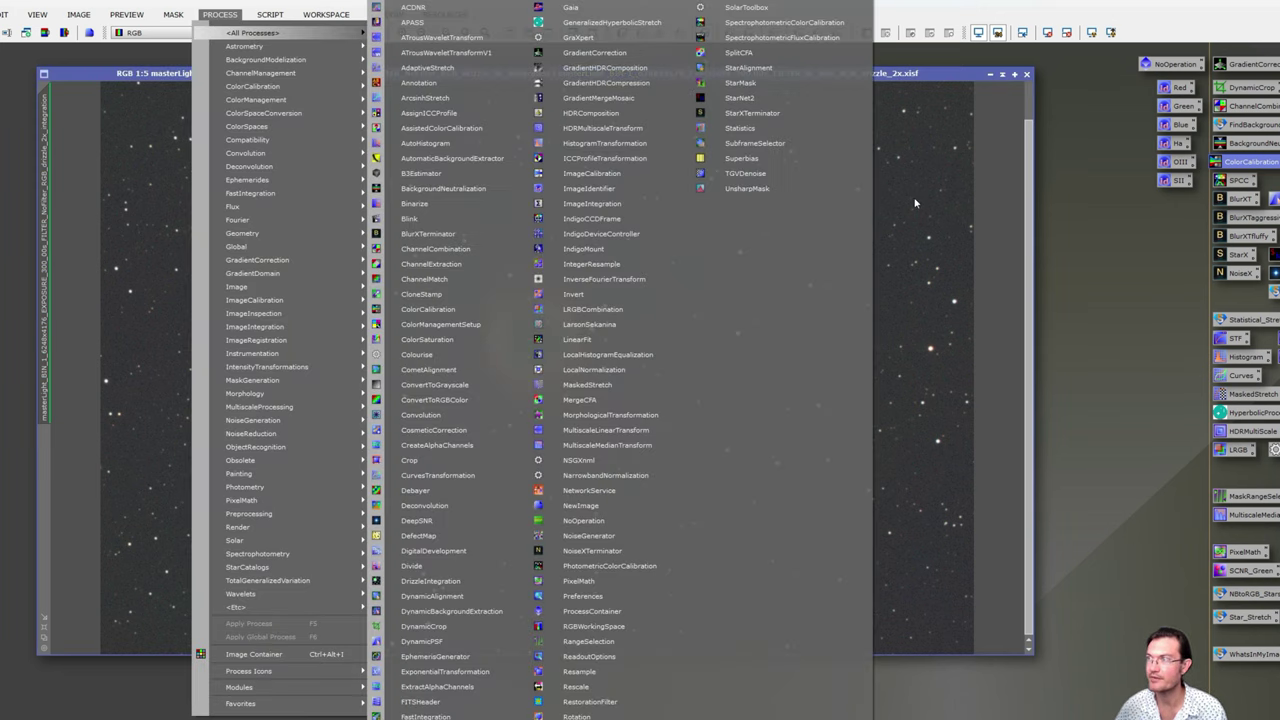
left_click(971, 194)
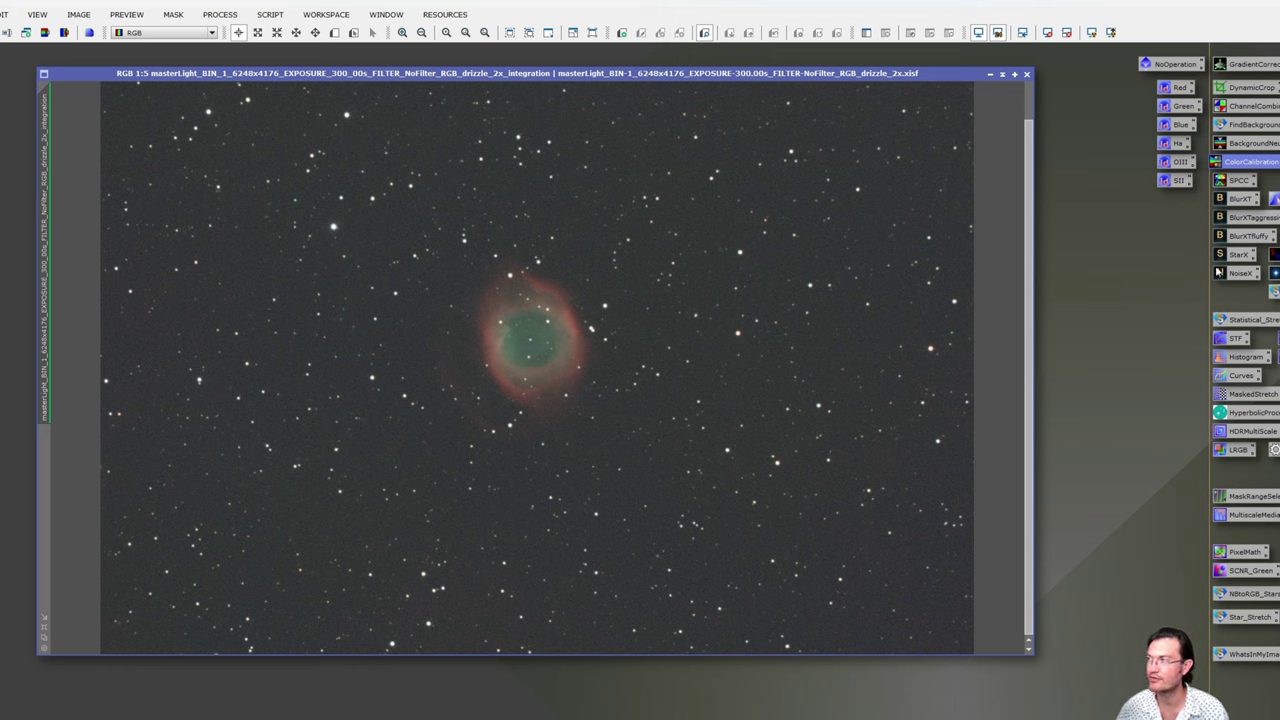
left_click_drag(1245, 238, 764, 268)
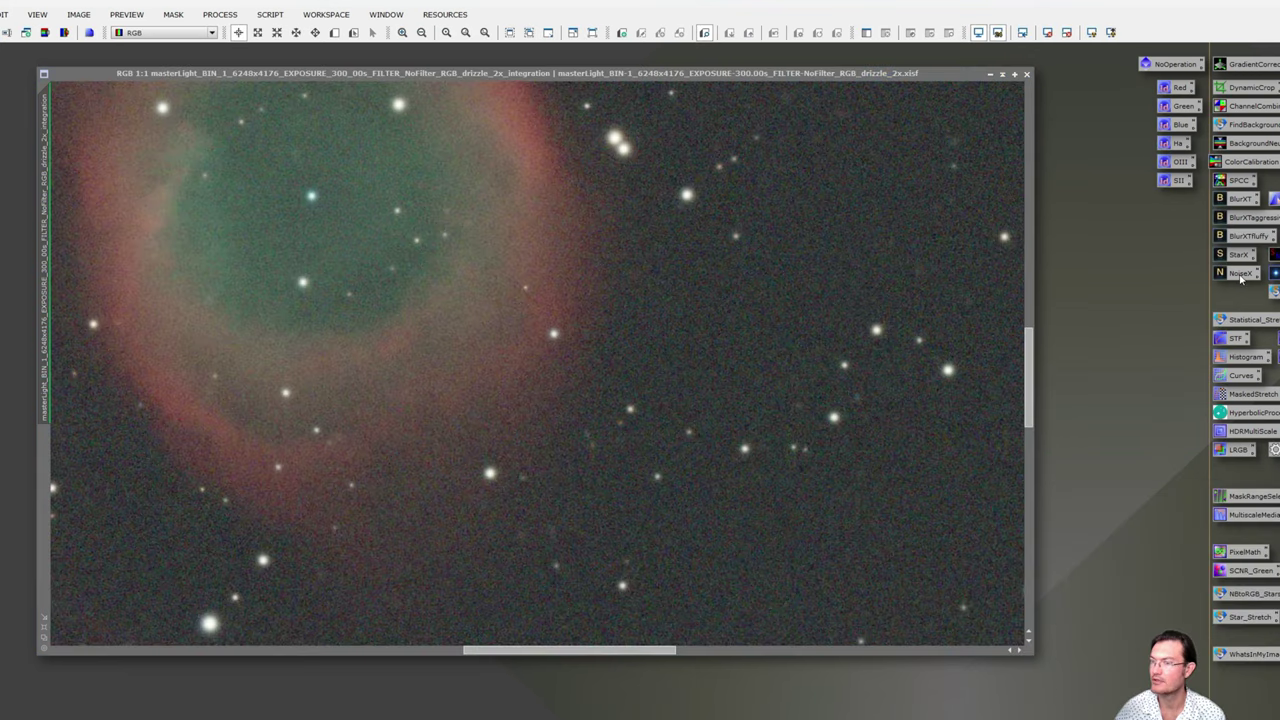
- Apply NoiseXTerminator at denoise 0.90 and detail 0.15 to the nebula image, then close it
double_click(1240, 272)
left_click_drag(935, 395, 959, 284)
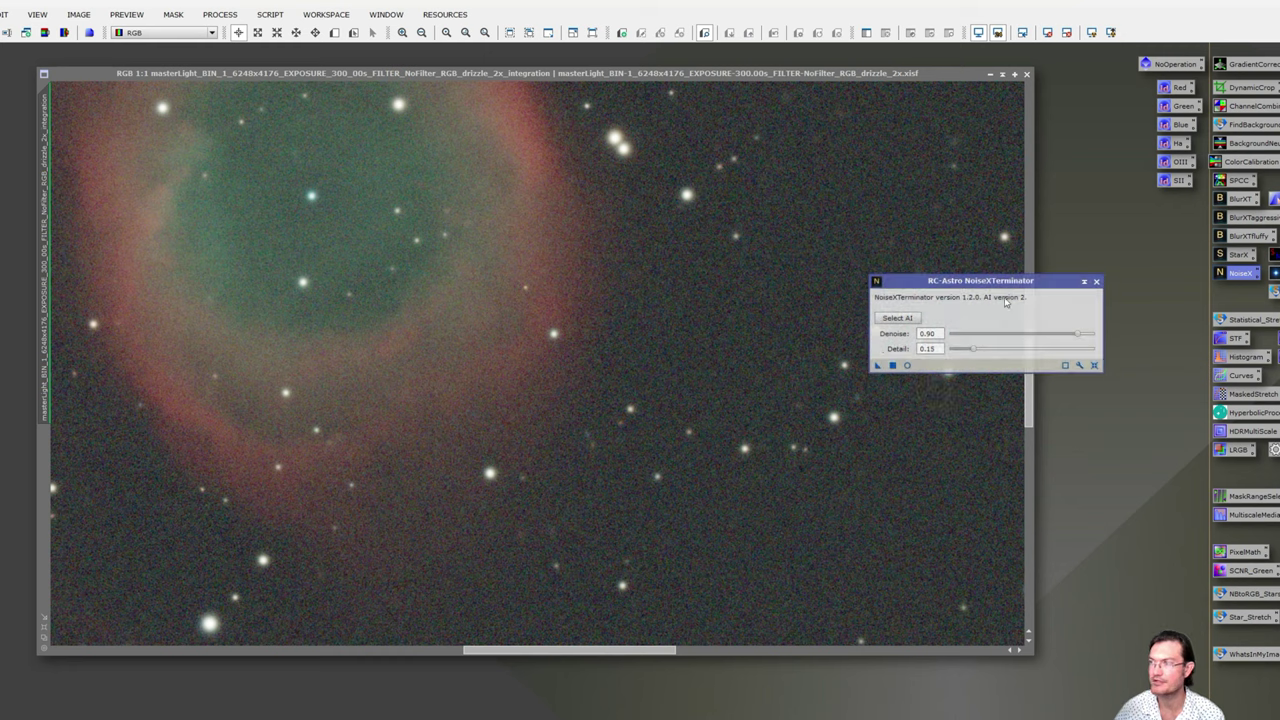
left_click(1085, 283)
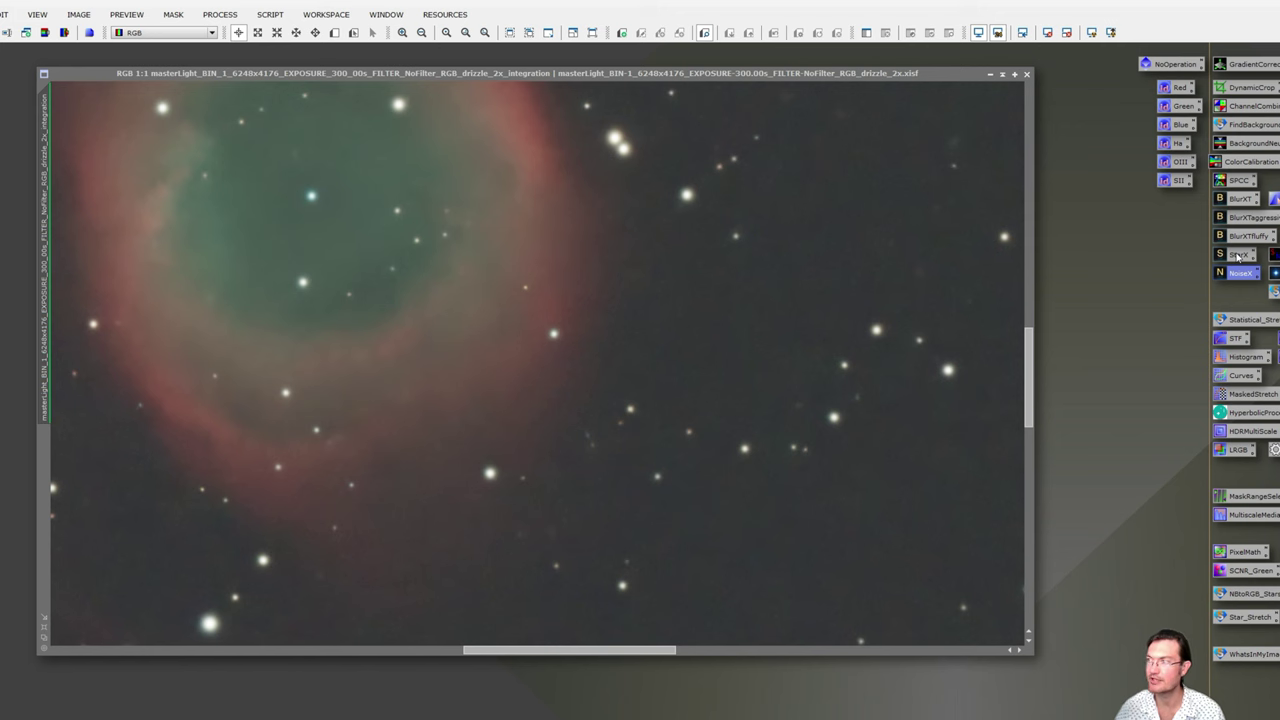
- Split the stars off with StarXTerminator and park the minimized stars-only image at bottom left
left_click_drag(1238, 256, 711, 290)
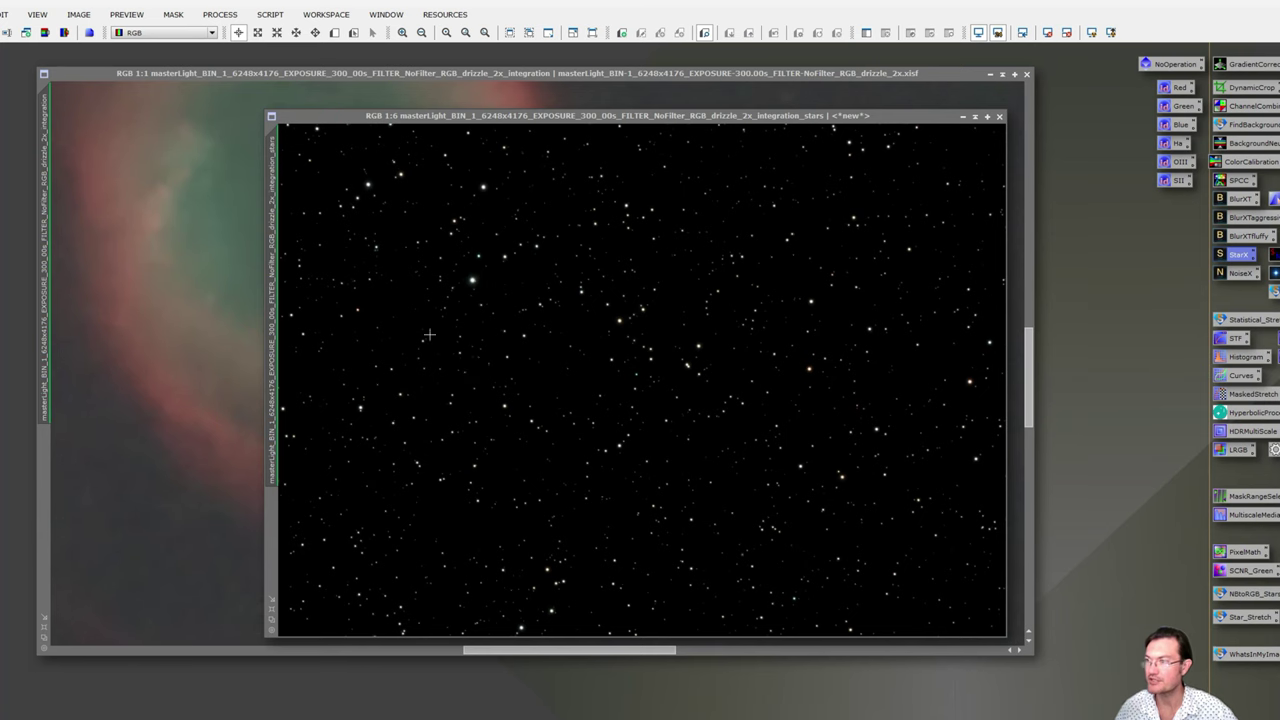
left_click(962, 118)
left_click_drag(646, 383, 19, 710)
scroll(280, 350, "down", 3)
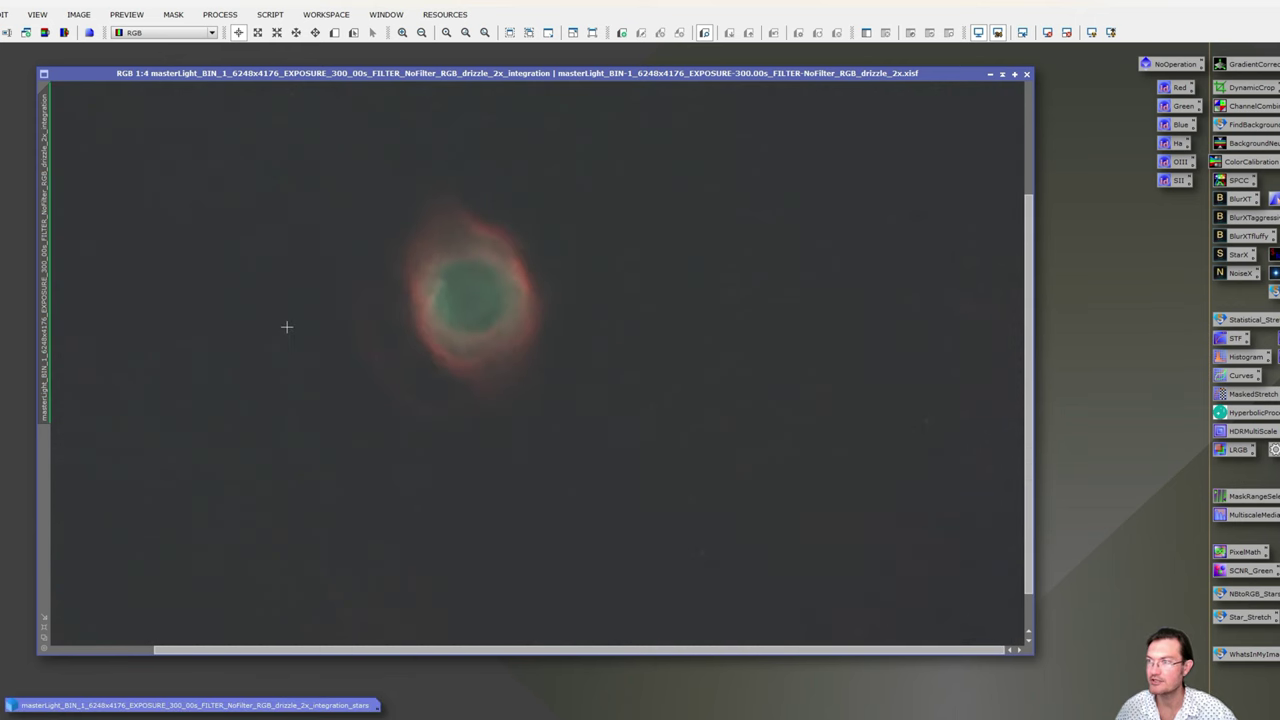
scroll(286, 327, "down", 2)
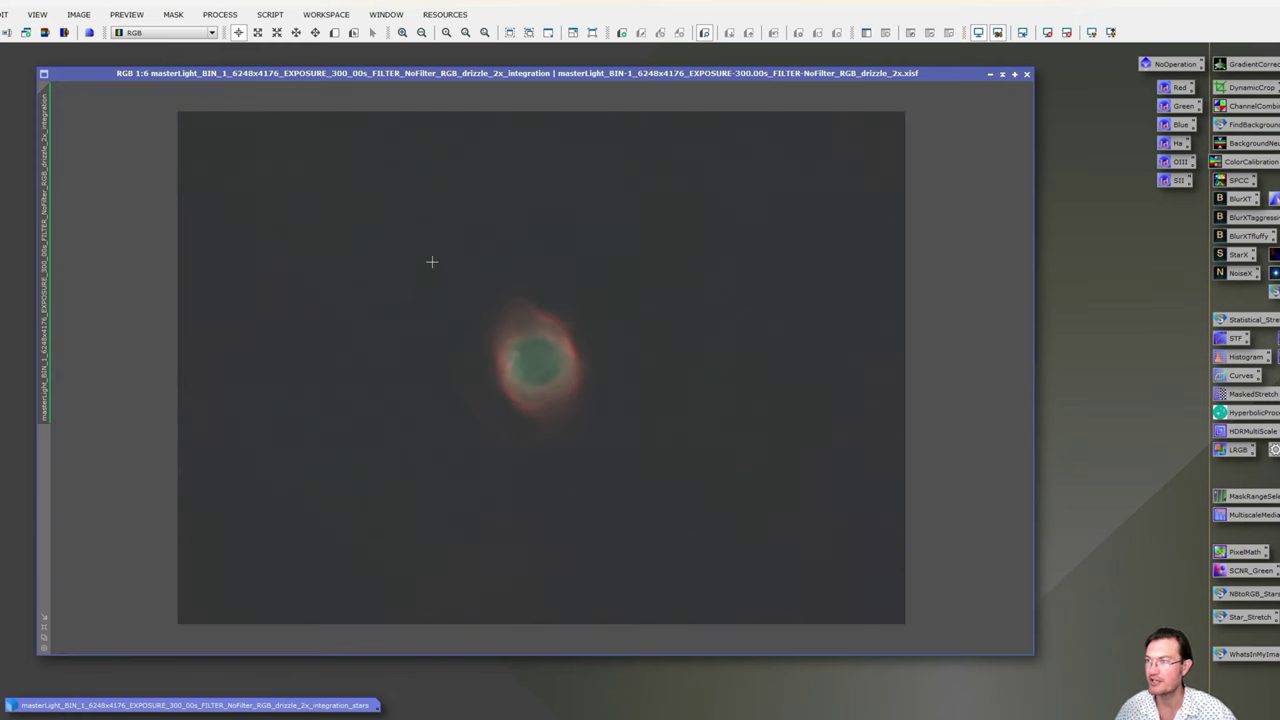
scroll(522, 377, "up", 3)
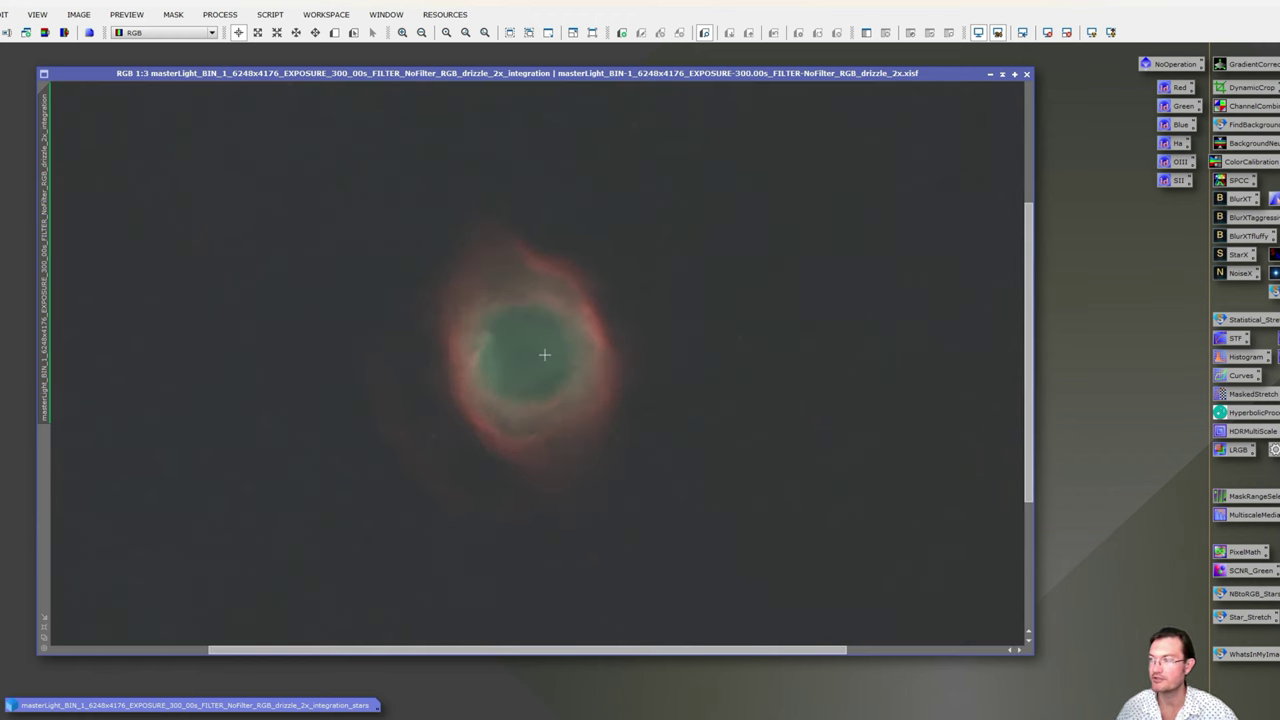
- Auto-stretch the starless image's display with RGB channel linking toggled, then close ScreenTransferFunction
left_click(599, 430)
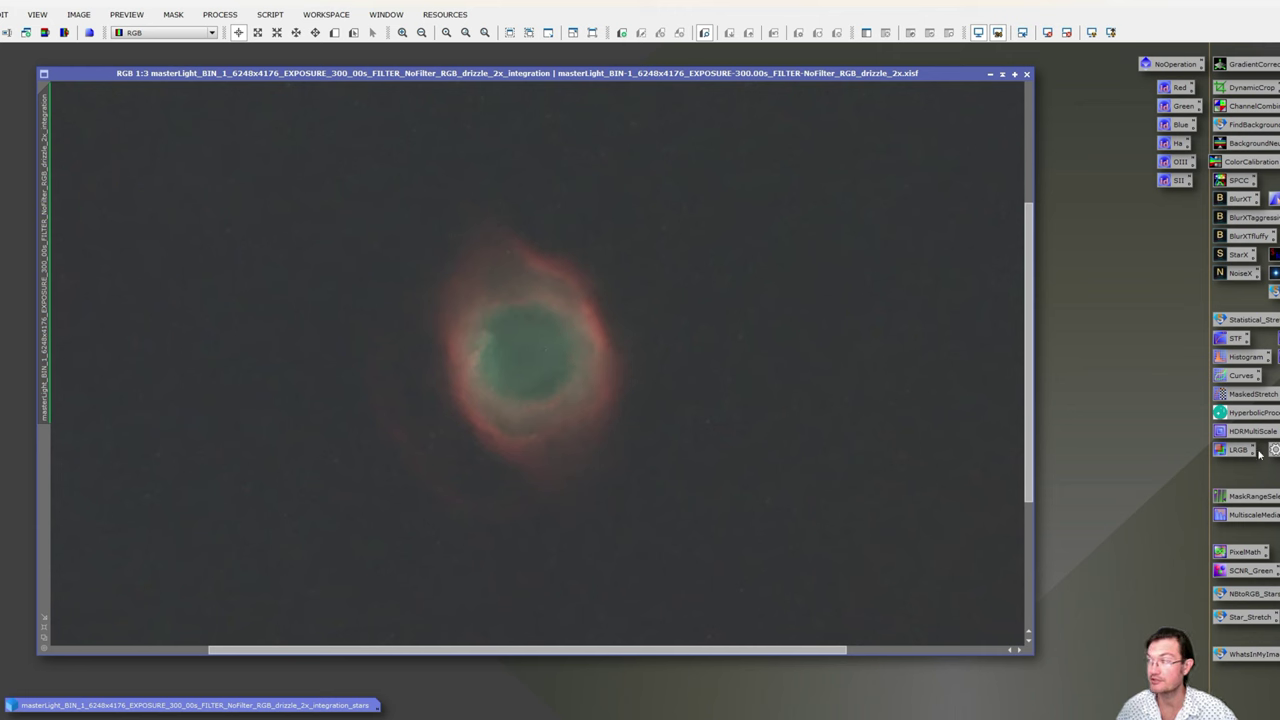
double_click(1230, 340)
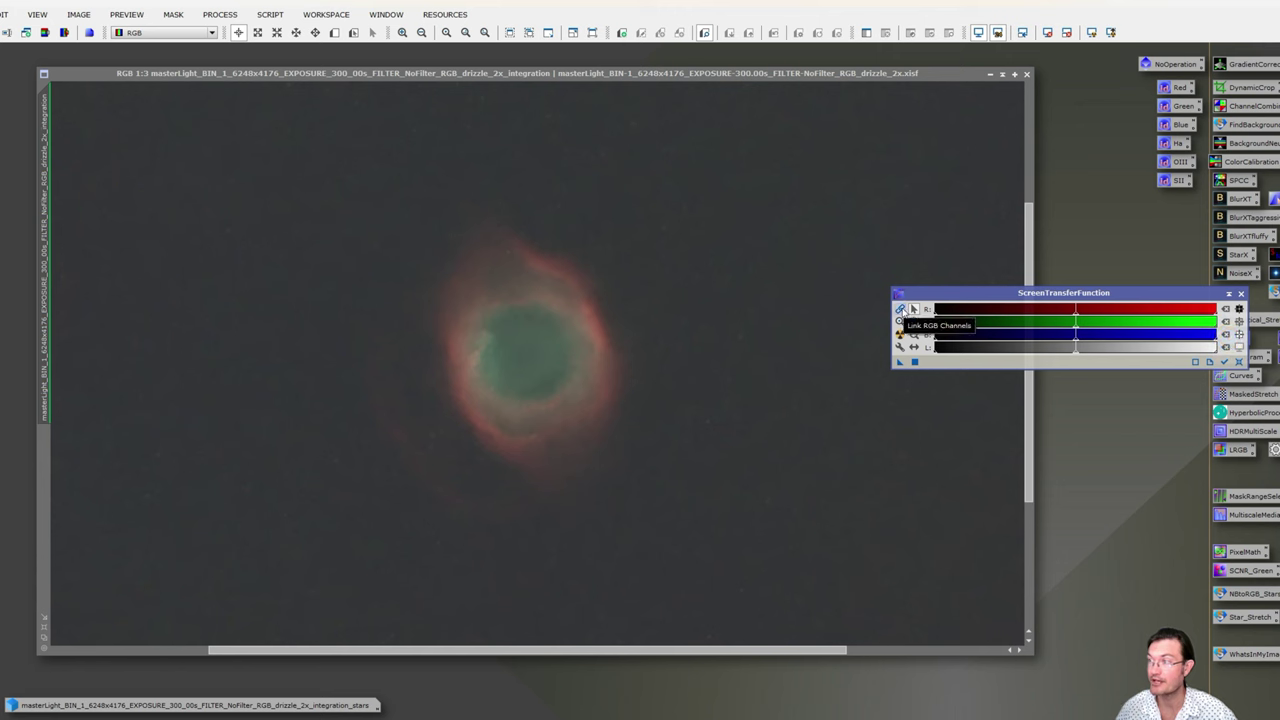
left_click(900, 309)
left_click(900, 335)
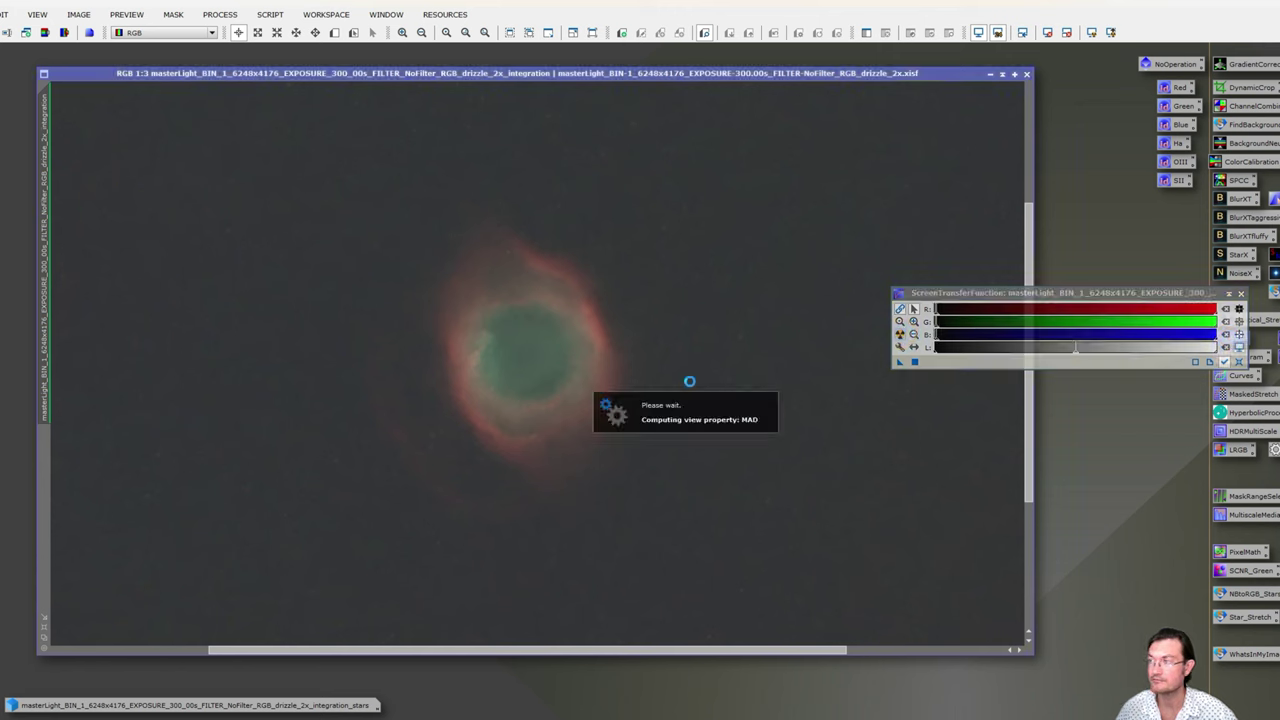
scroll(688, 383, "down", 2)
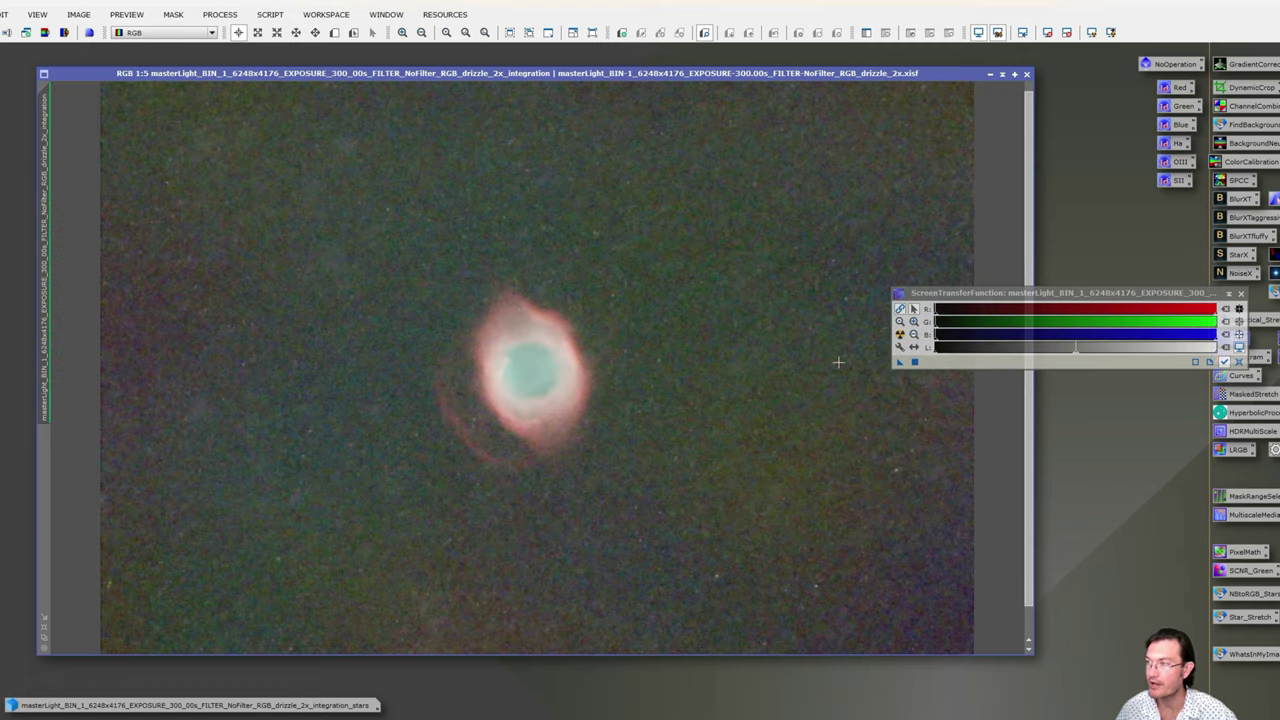
left_click_drag(1043, 296, 923, 281)
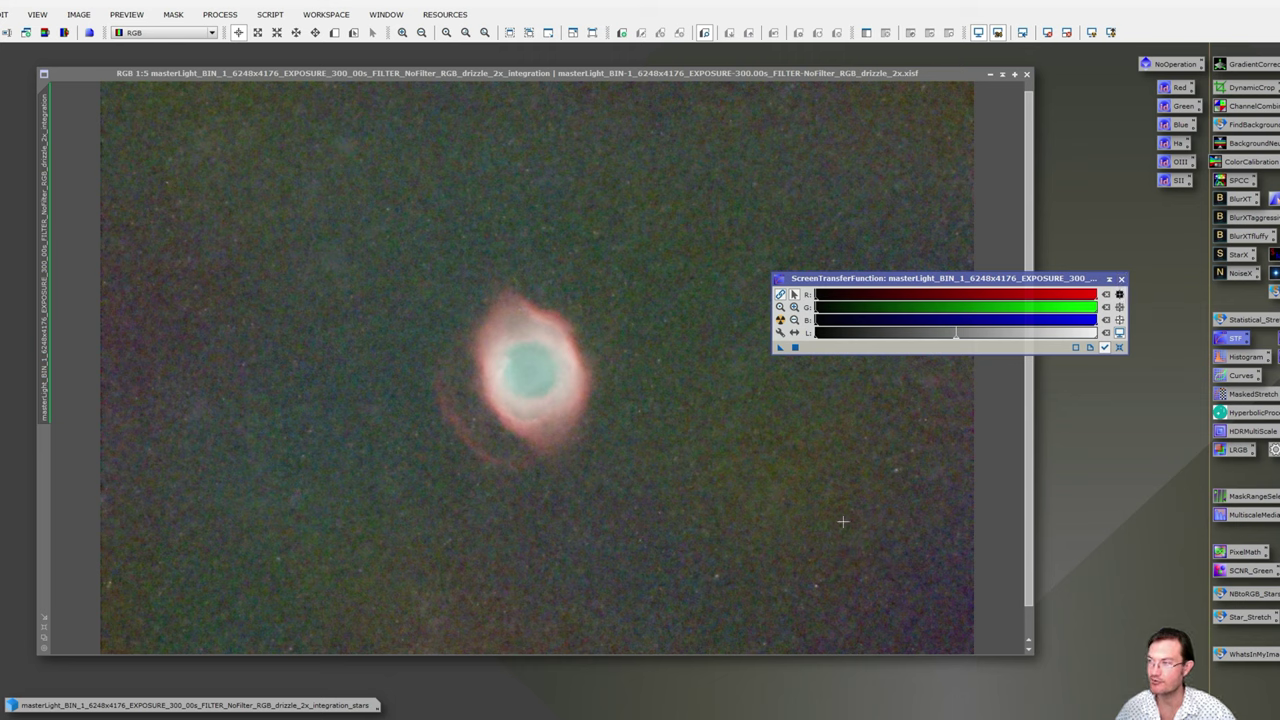
left_click(1121, 279)
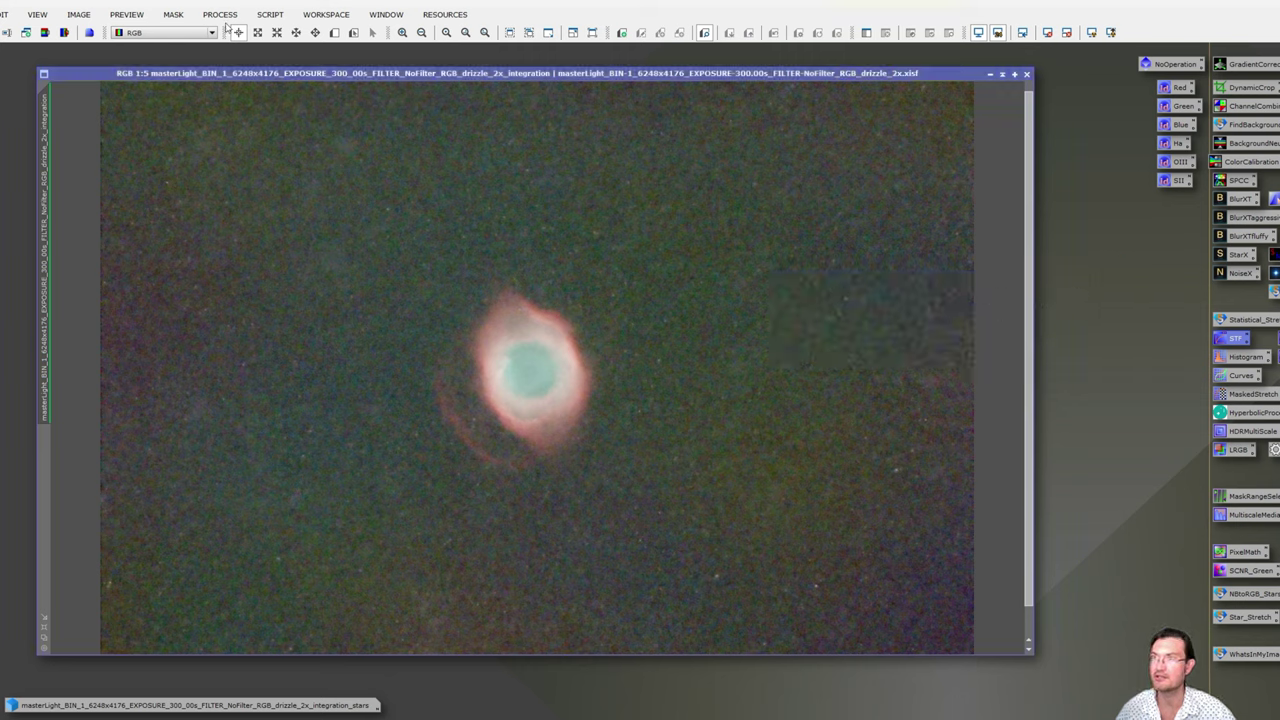
- Launch Statistical Stretch, enlarge it, and preview the starless image with range normalization turned off
left_click(270, 14)
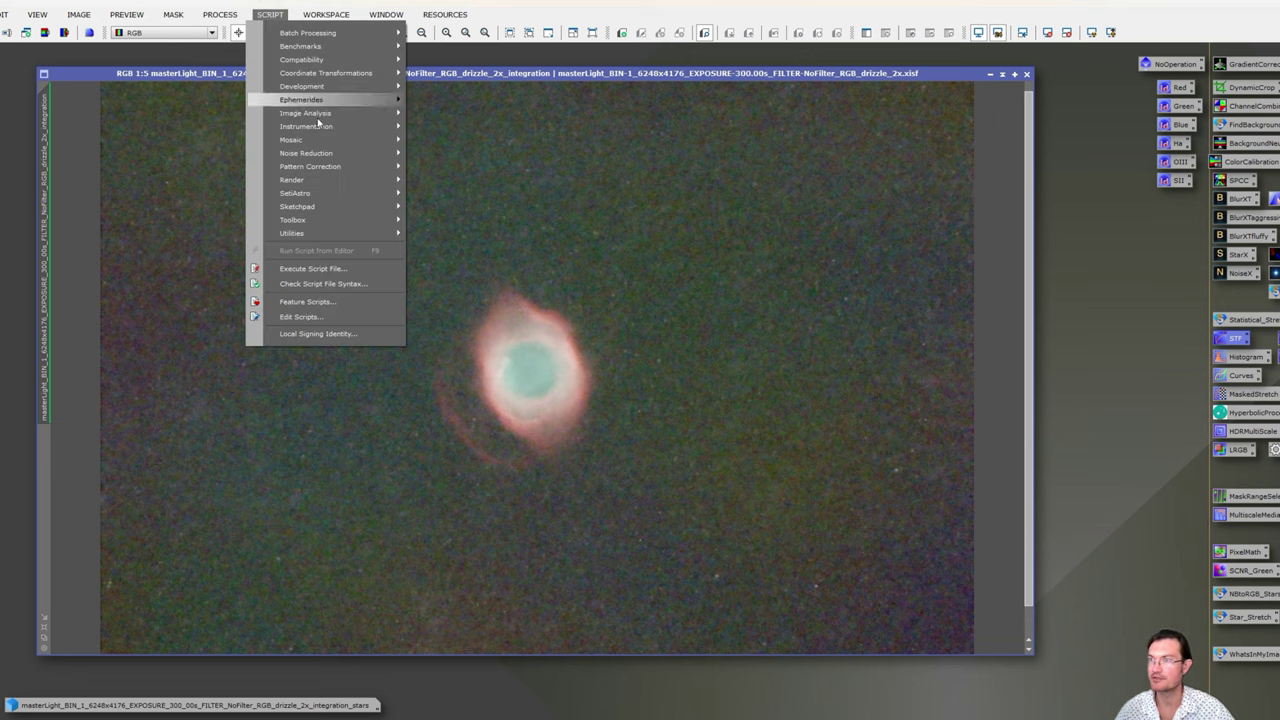
mouse_move(322, 193)
left_click(465, 359)
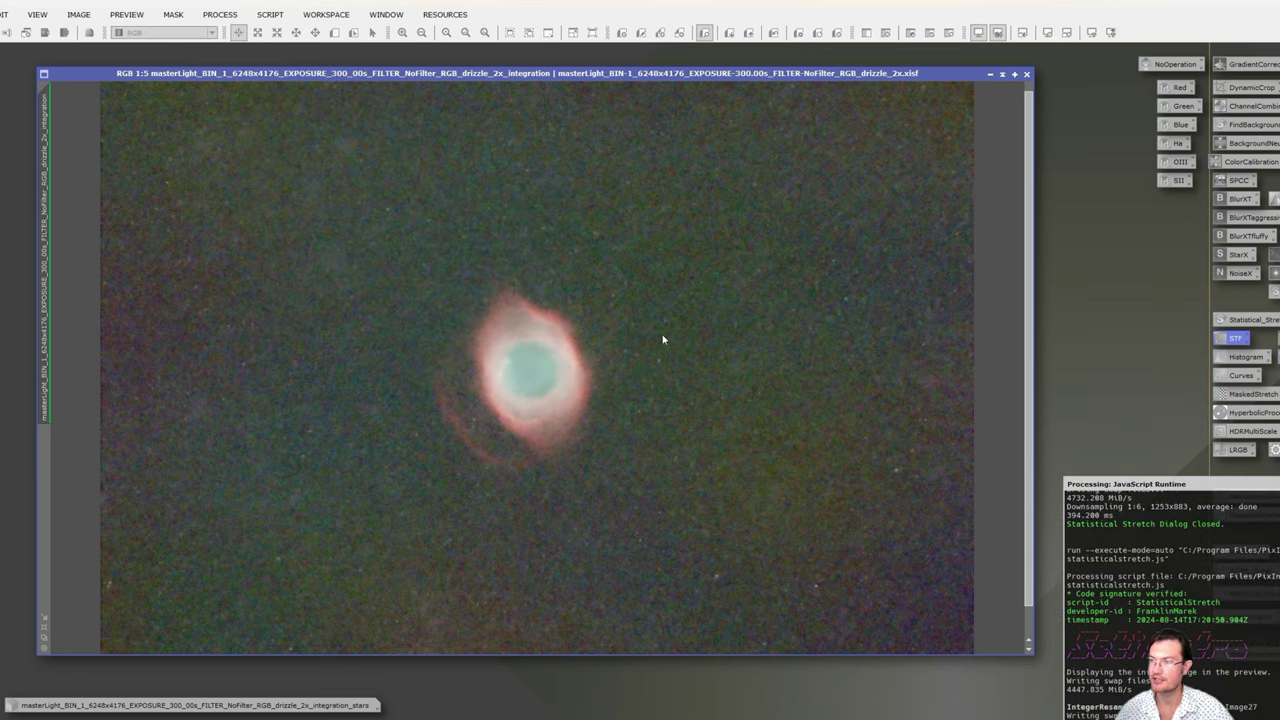
left_click_drag(613, 249, 365, 73)
left_click_drag(782, 356, 1097, 608)
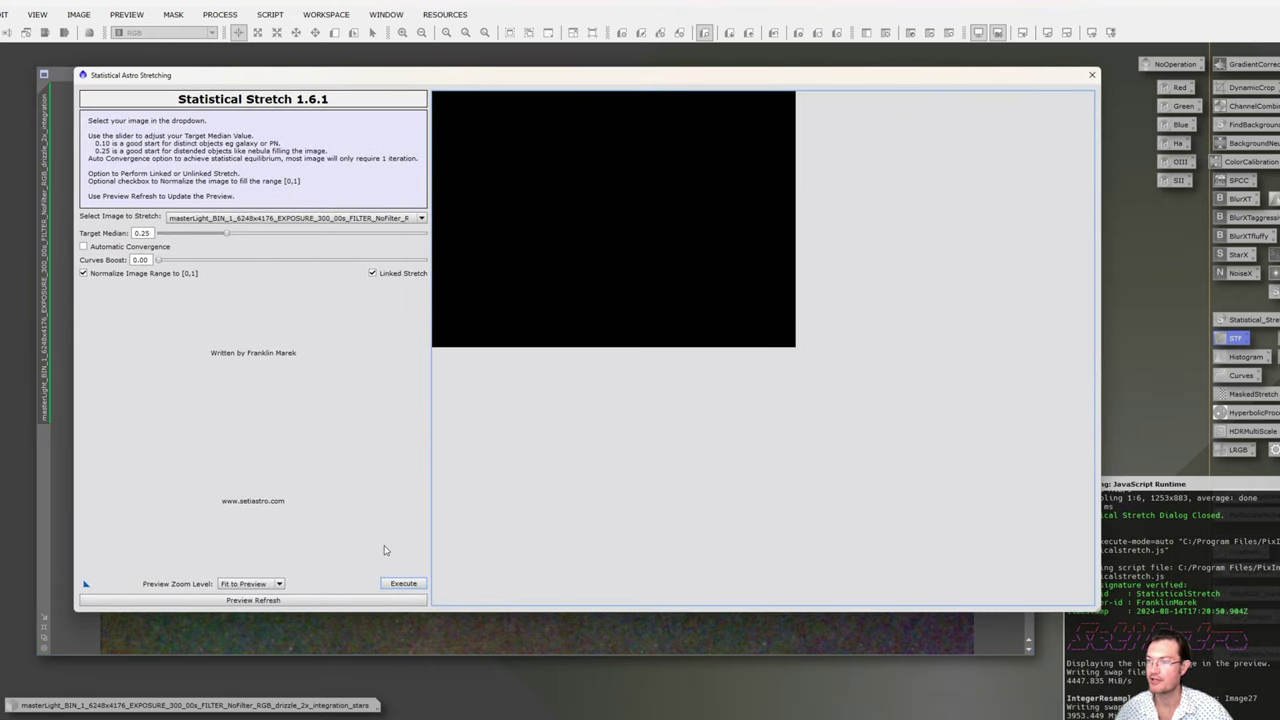
left_click(274, 602)
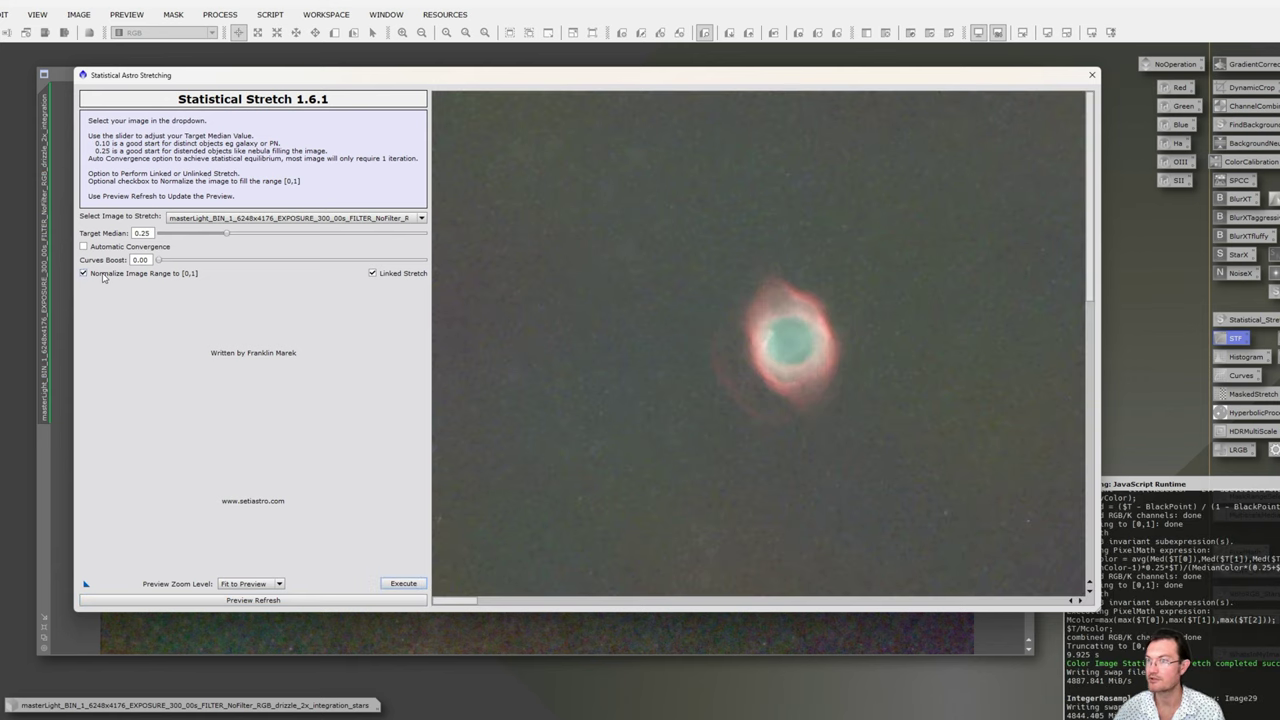
left_click(102, 277)
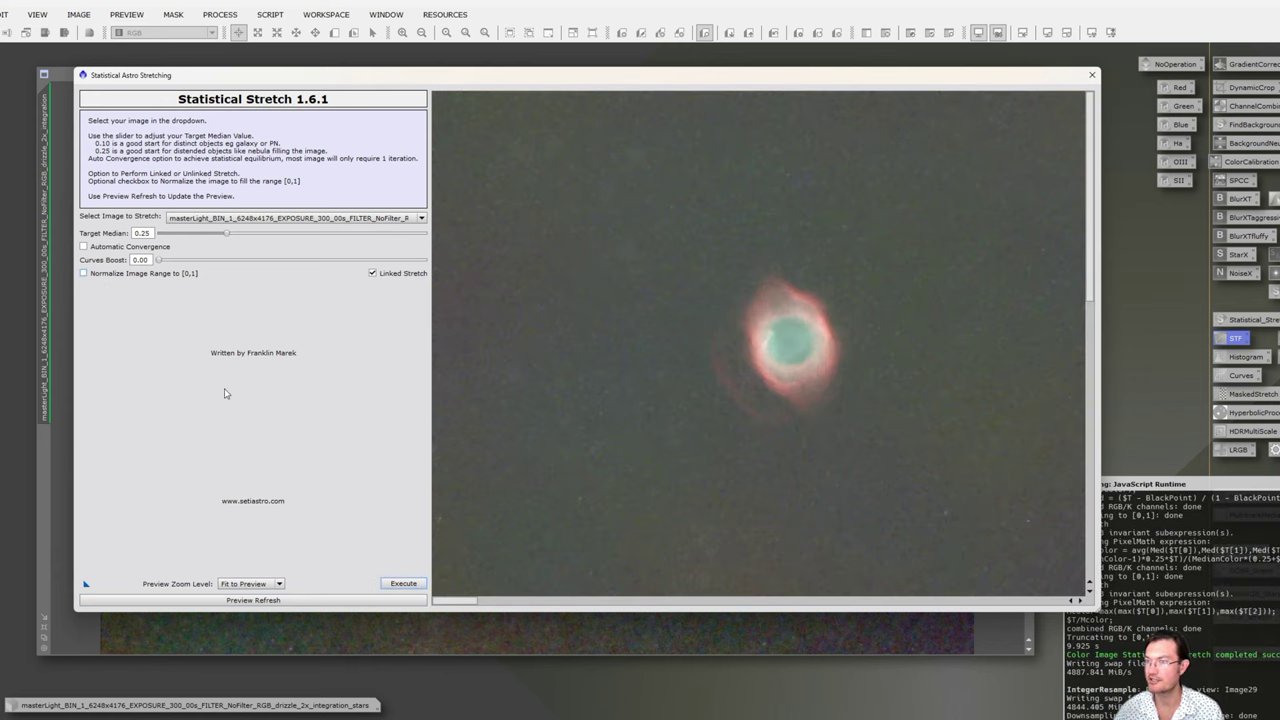
left_click(225, 602)
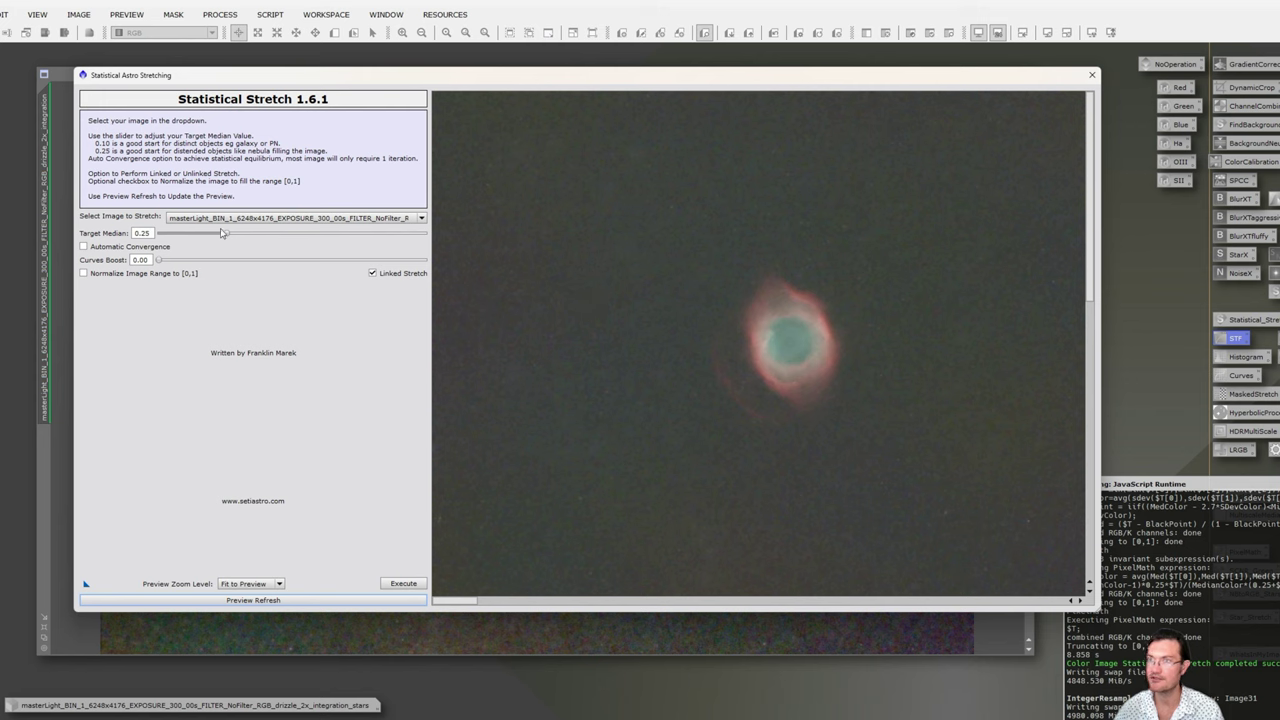
- Stretch the starless nebula at target median 0.13 with a 0.45 curves boost after previewing it
left_click_drag(227, 236, 195, 237)
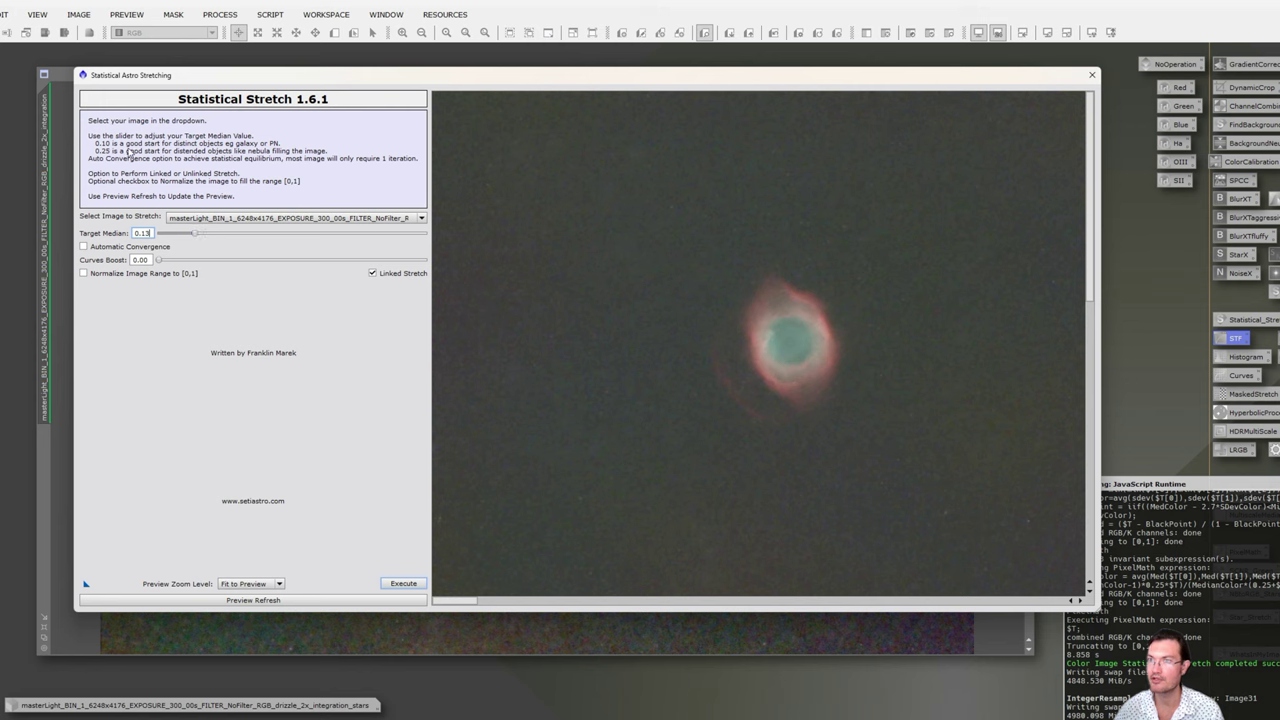
left_click_drag(160, 259, 290, 265)
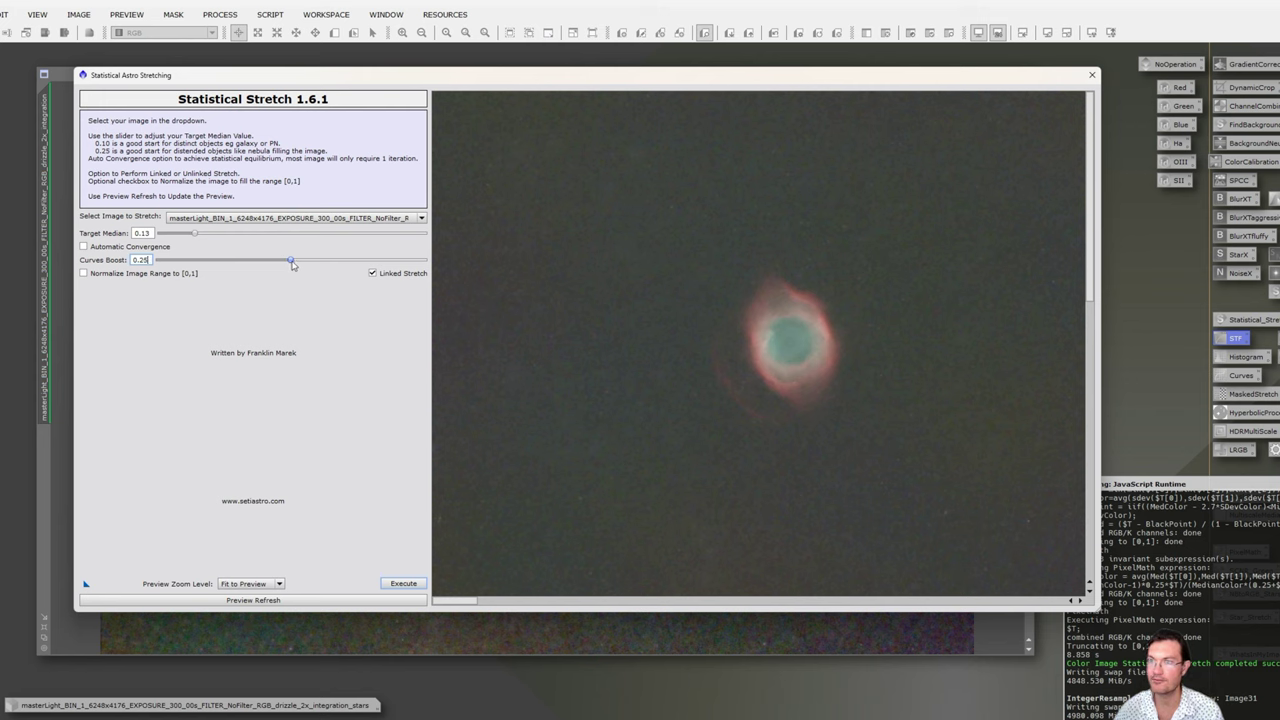
left_click(262, 600)
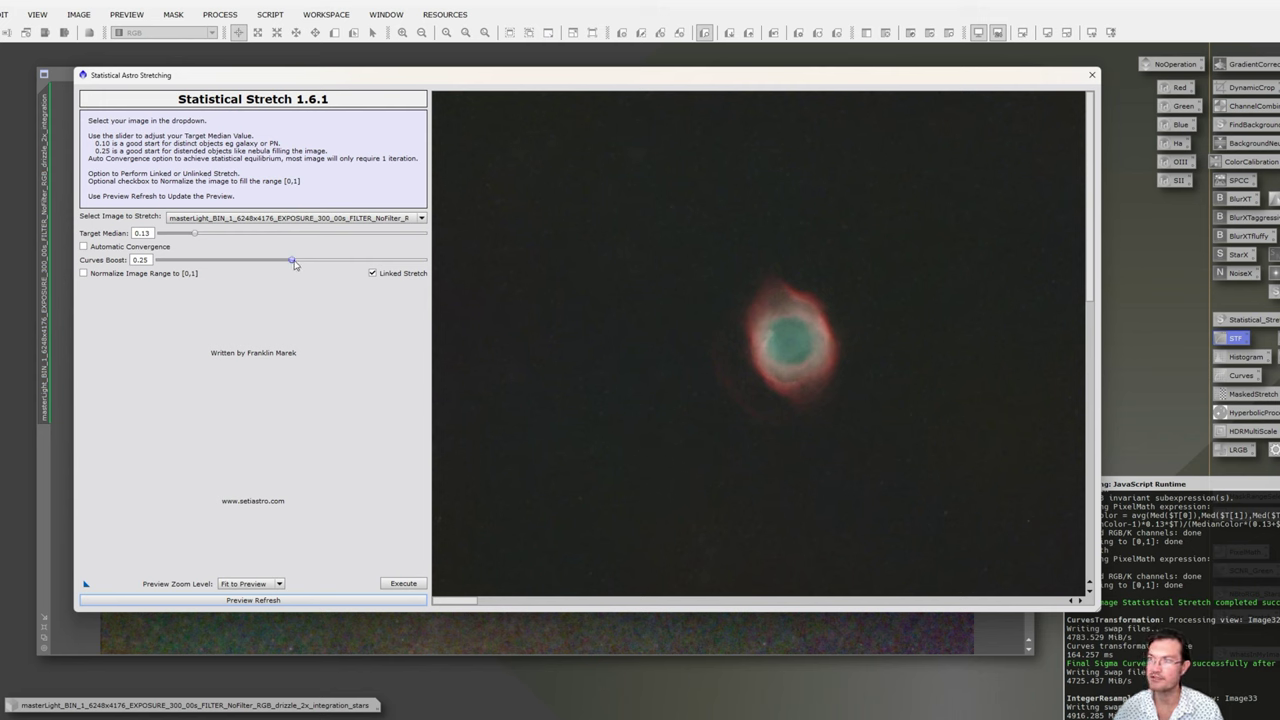
left_click_drag(293, 262, 398, 262)
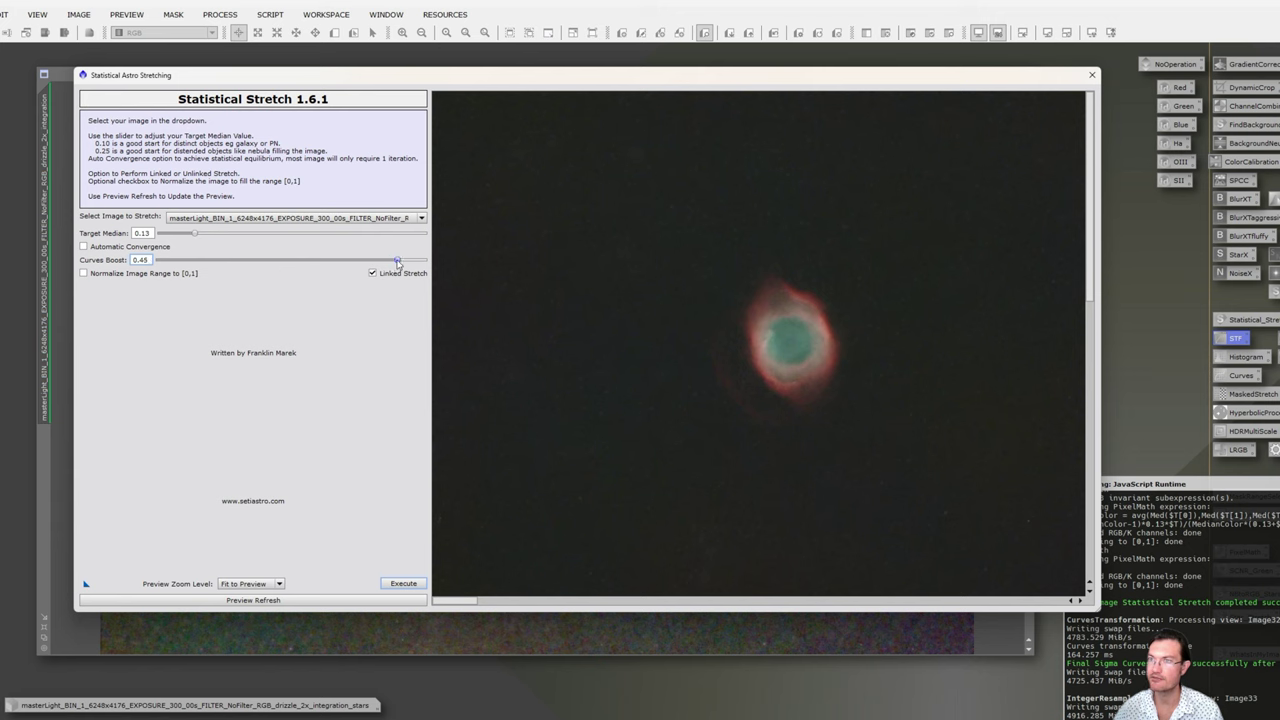
left_click(258, 600)
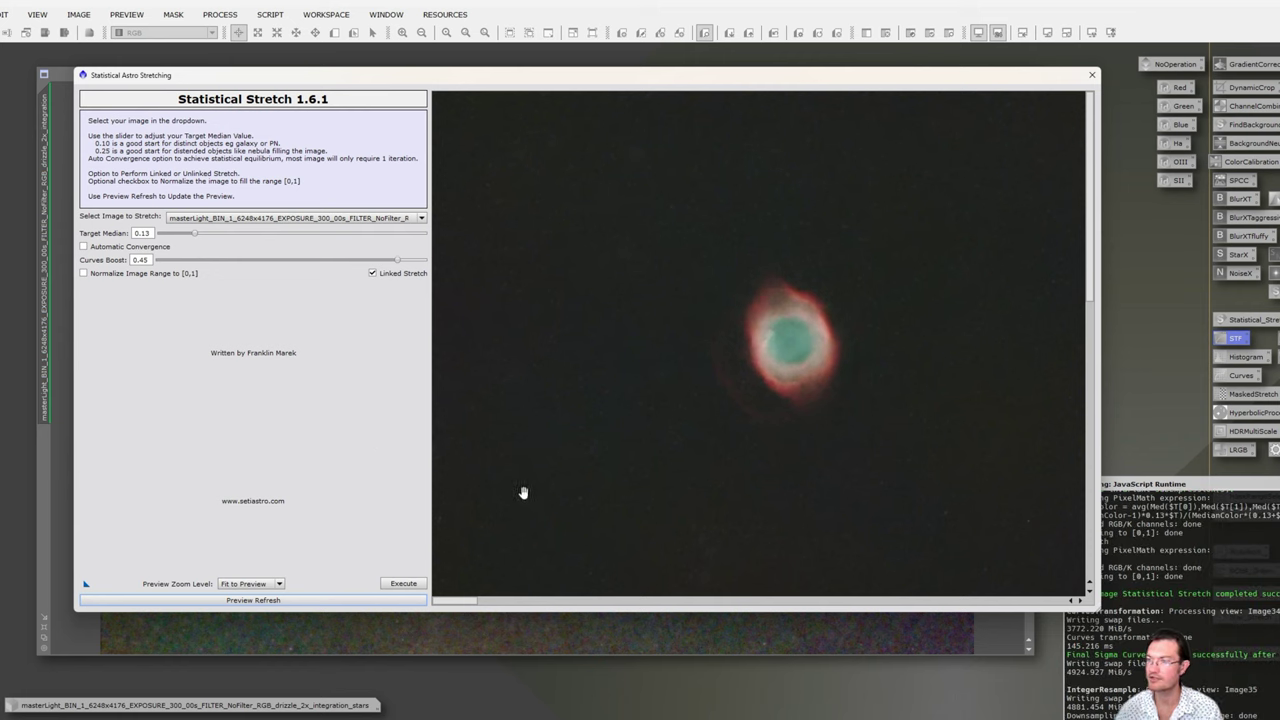
left_click(404, 584)
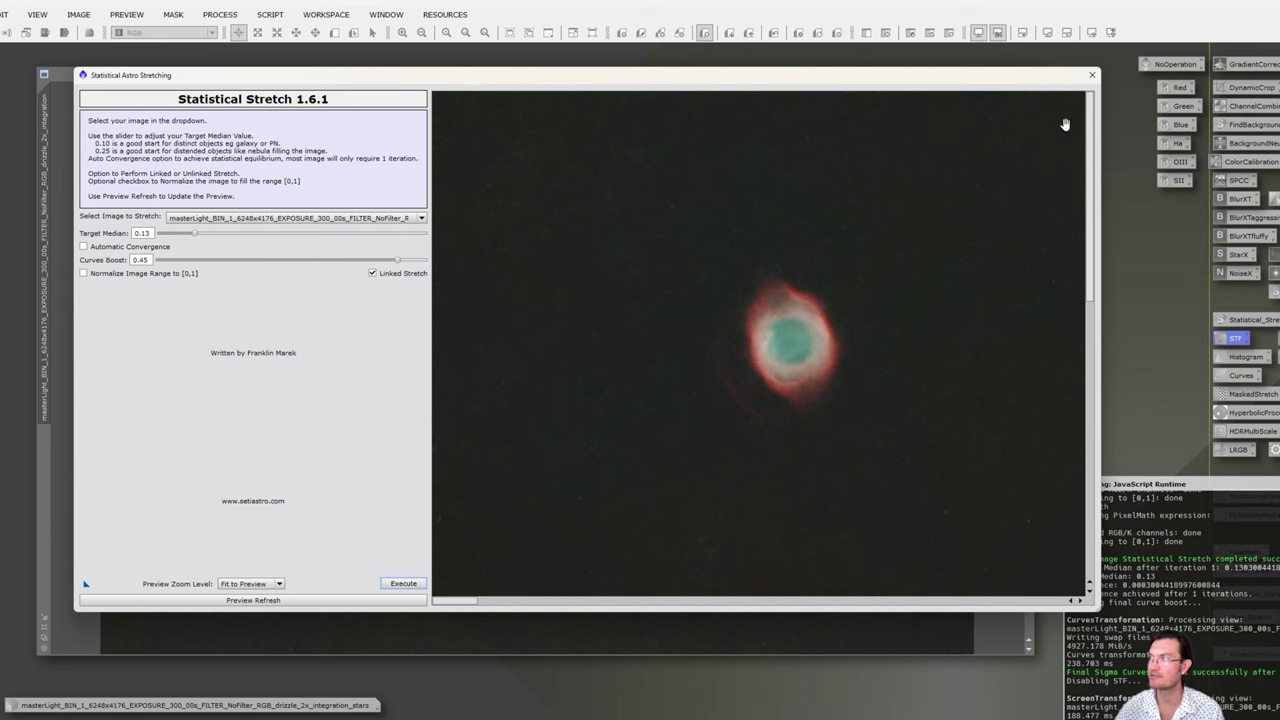
- Close the Statistical Stretch script and dismiss the process console
left_click(1092, 75)
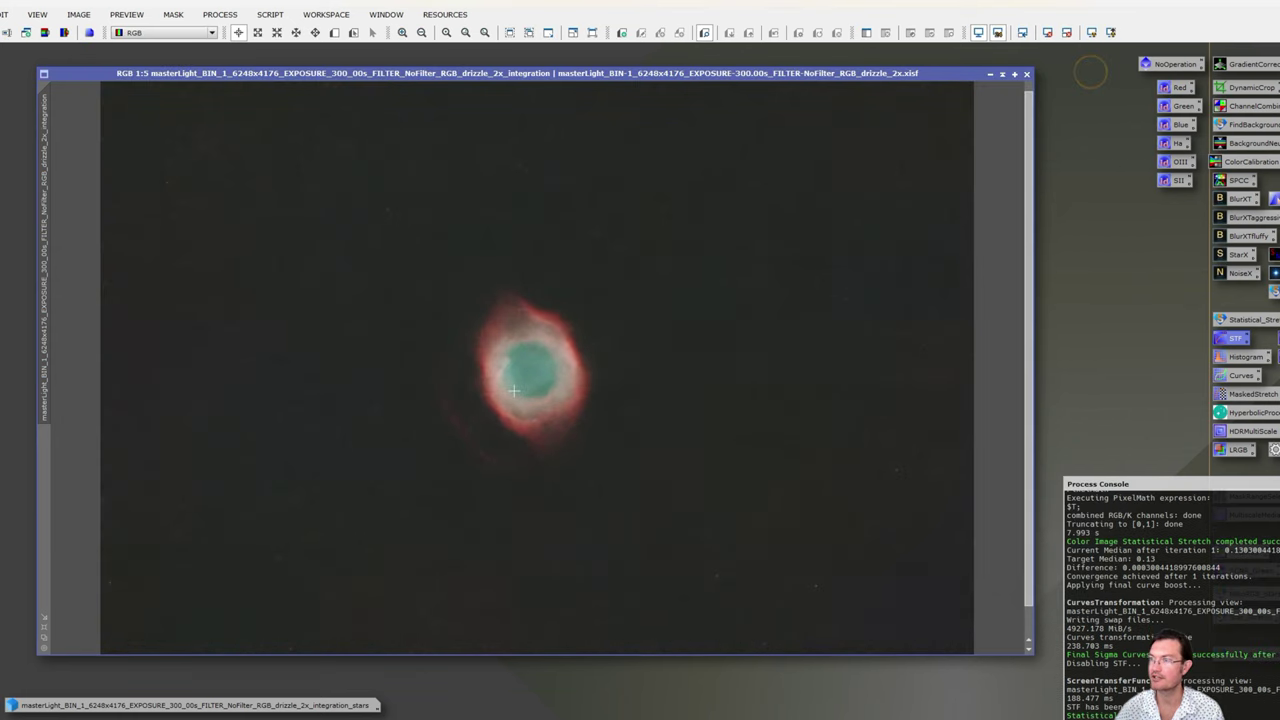
scroll(571, 370, "down", 1)
scroll(571, 370, "up", 1)
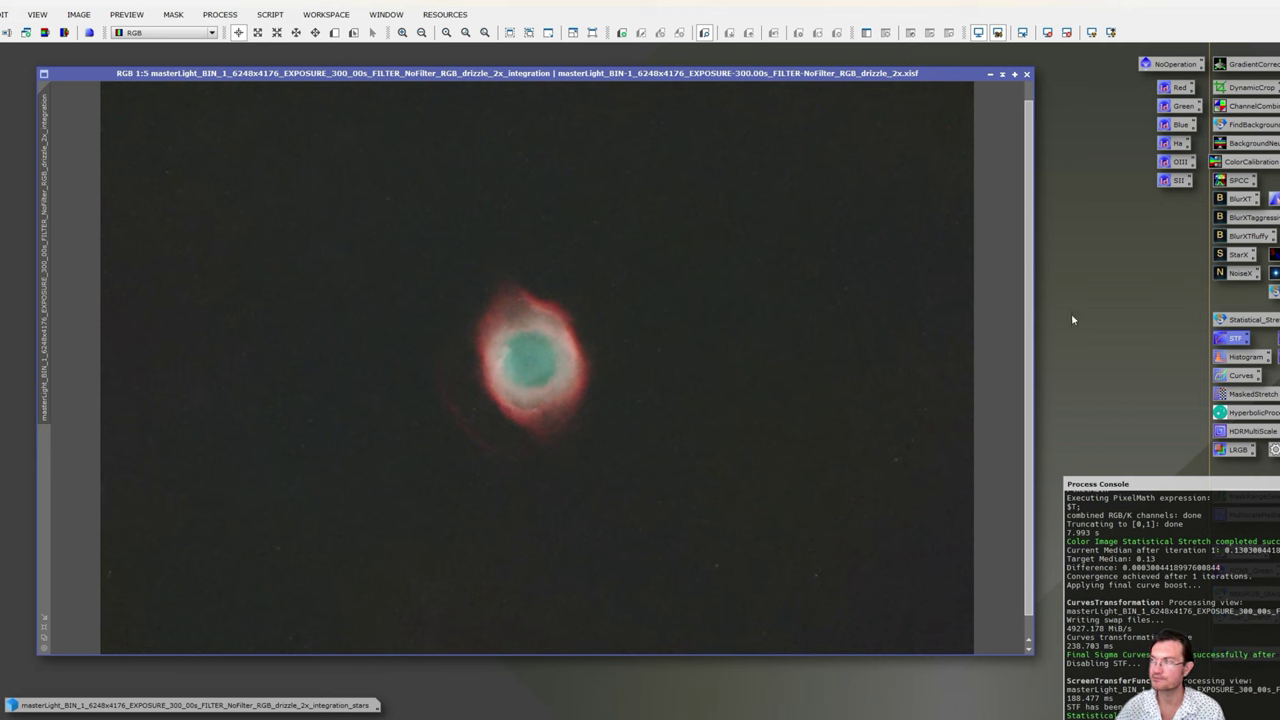
left_click(1111, 429)
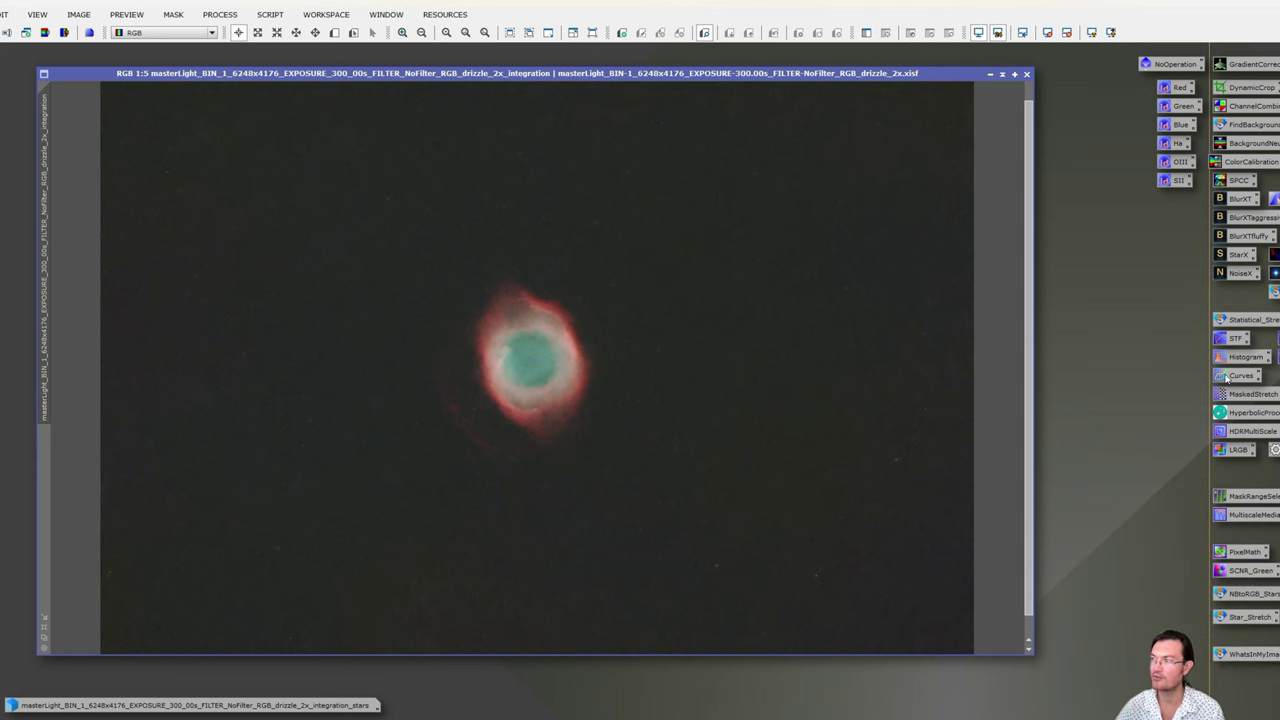
- Start CurvesTransformation with Real-Time Preview on, and sample the preview background brightness
double_click(1226, 377)
left_click_drag(955, 214, 962, 186)
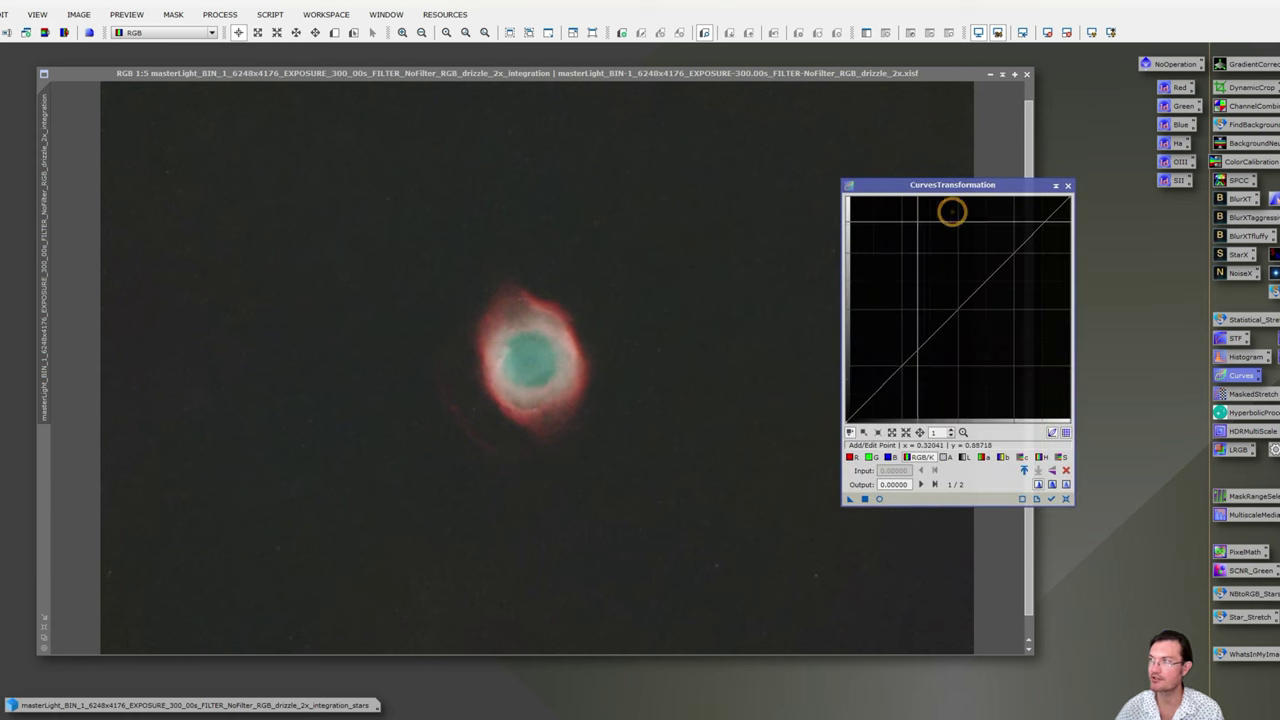
left_click(879, 500)
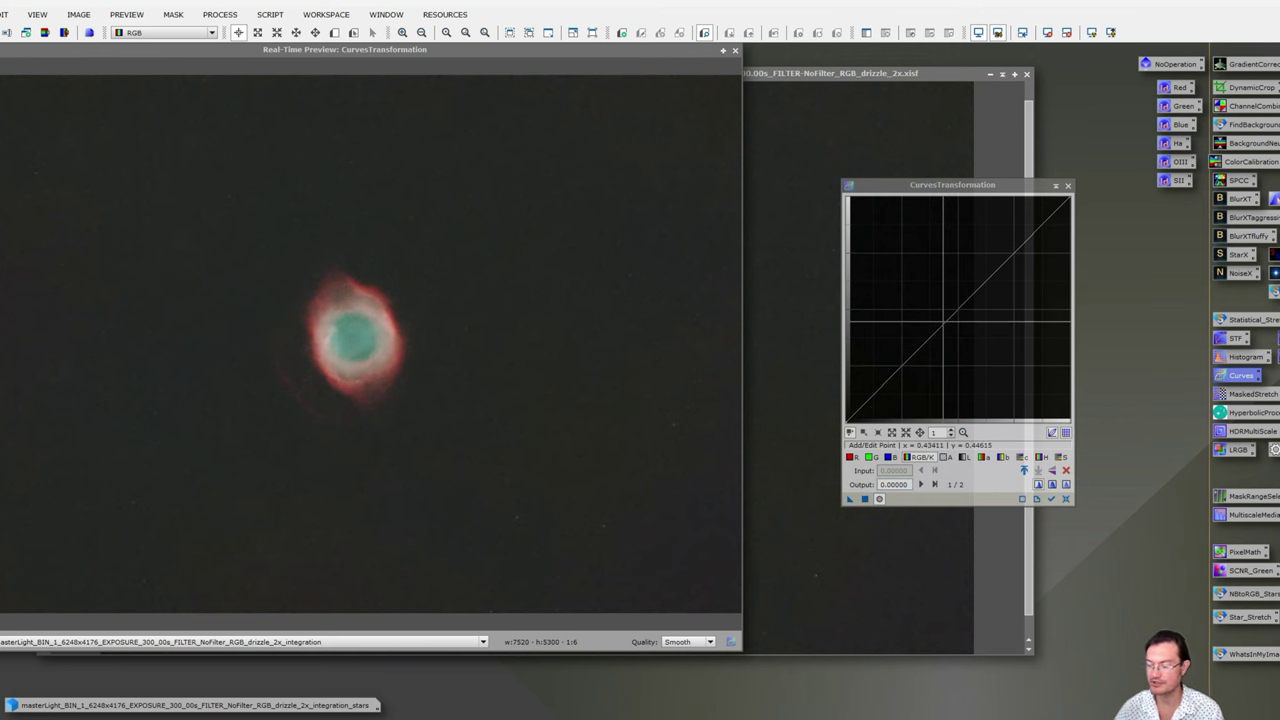
left_click_drag(943, 320, 952, 289)
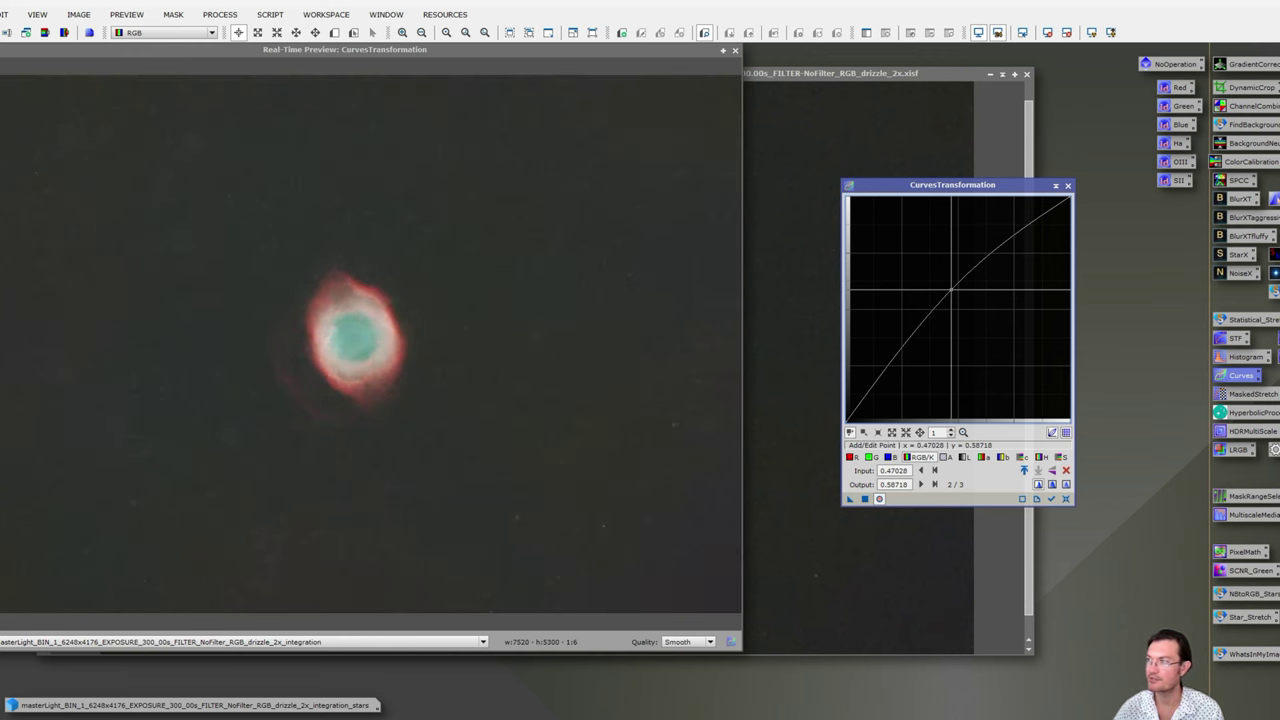
double_click(952, 289)
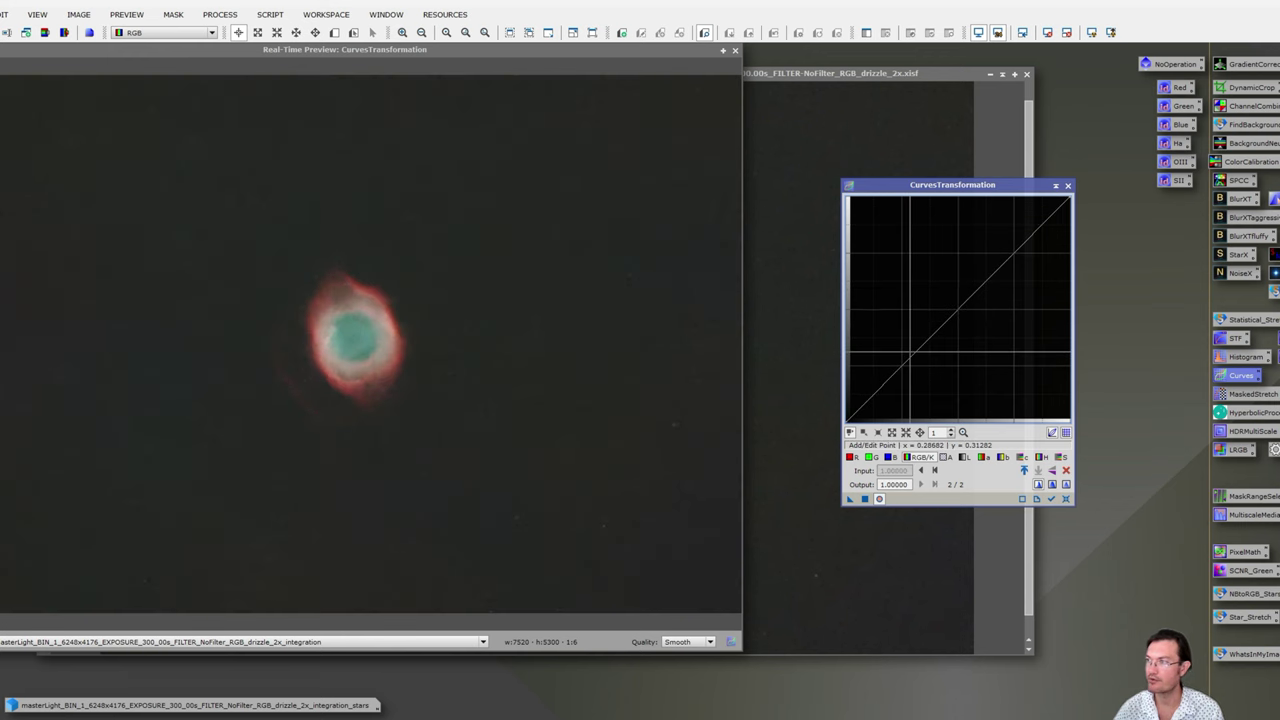
left_click(535, 294)
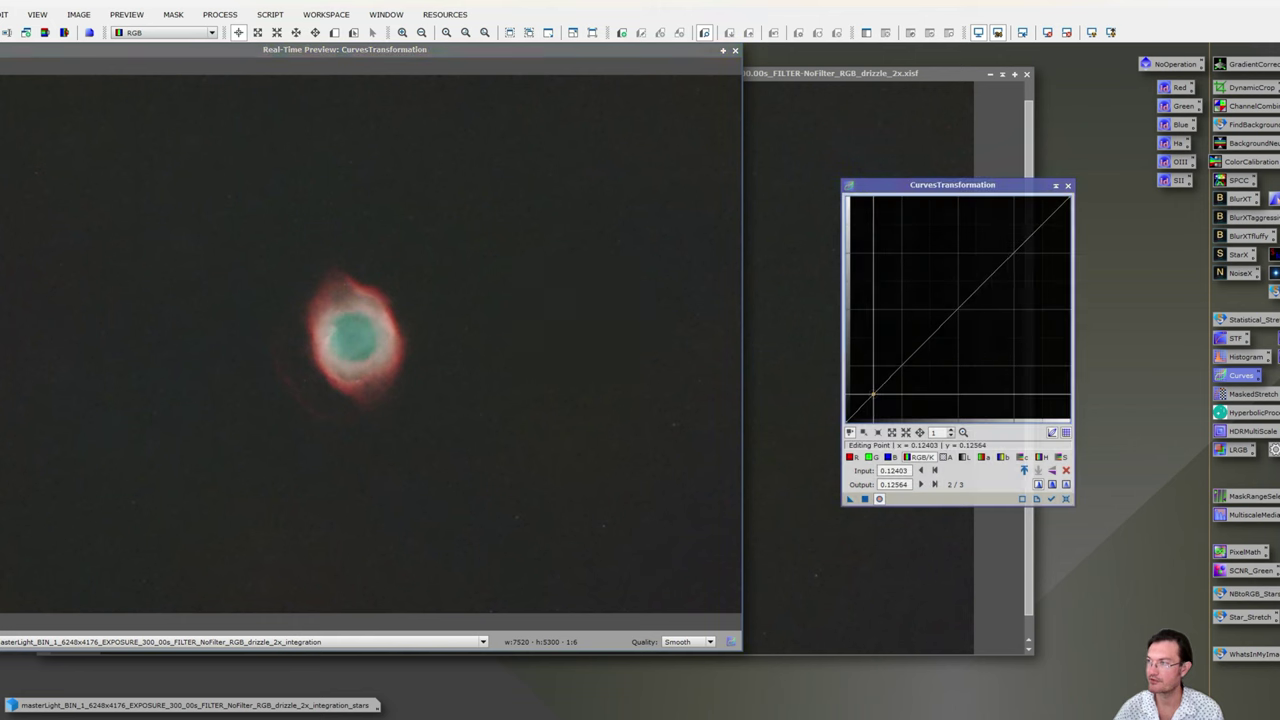
- Shape an S-curve on RGB/K that slightly darkens the shadows and lifts the midtones
left_click(873, 394)
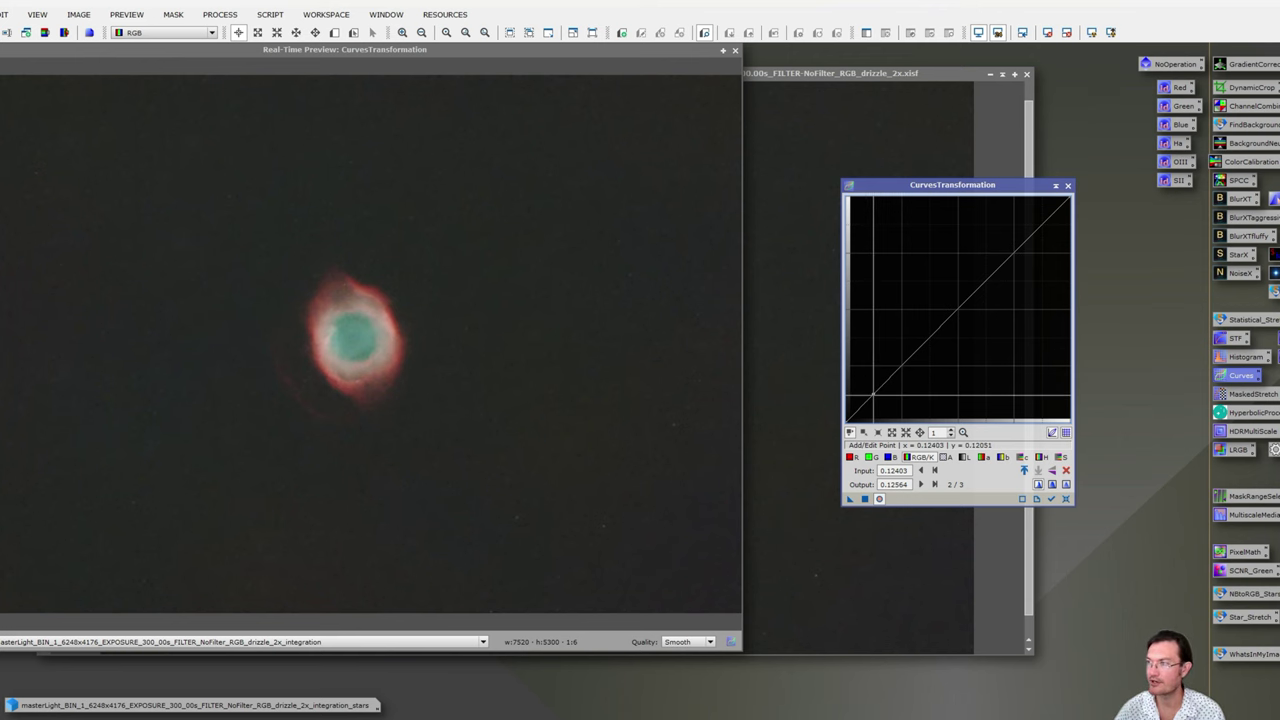
left_click(873, 395)
left_click_drag(873, 395, 876, 398)
left_click(958, 309)
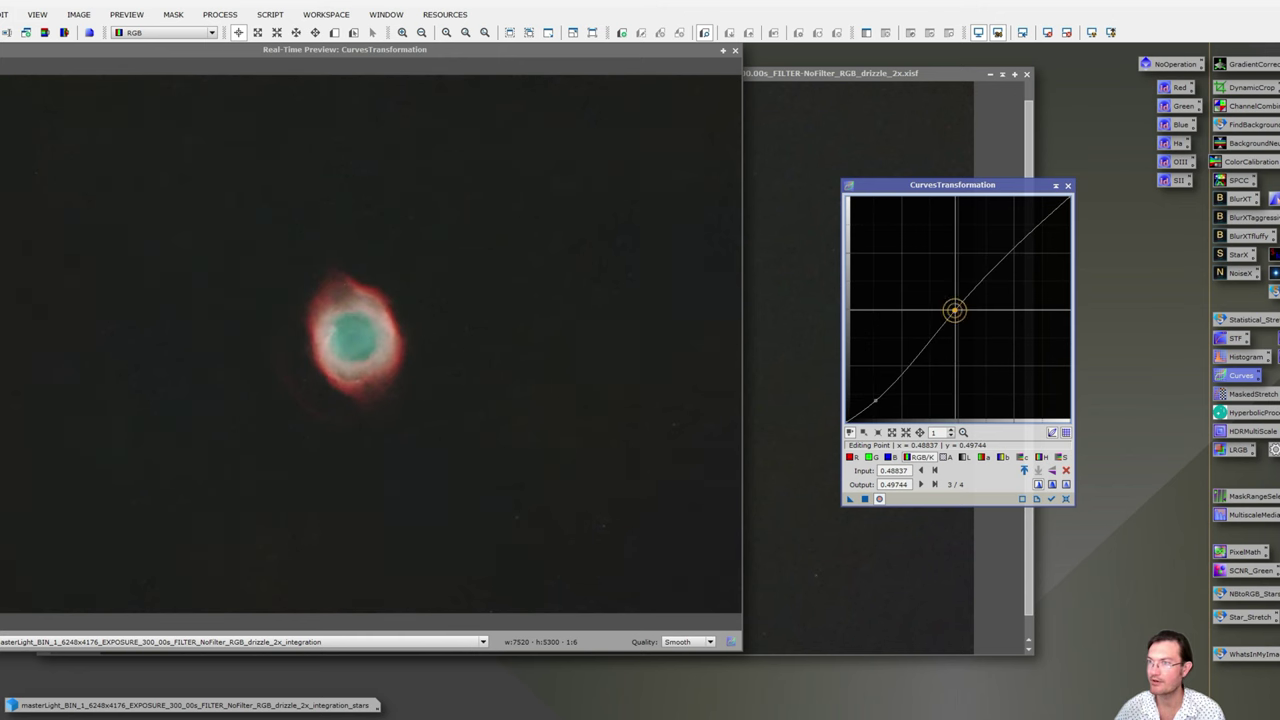
left_click_drag(958, 309, 961, 289)
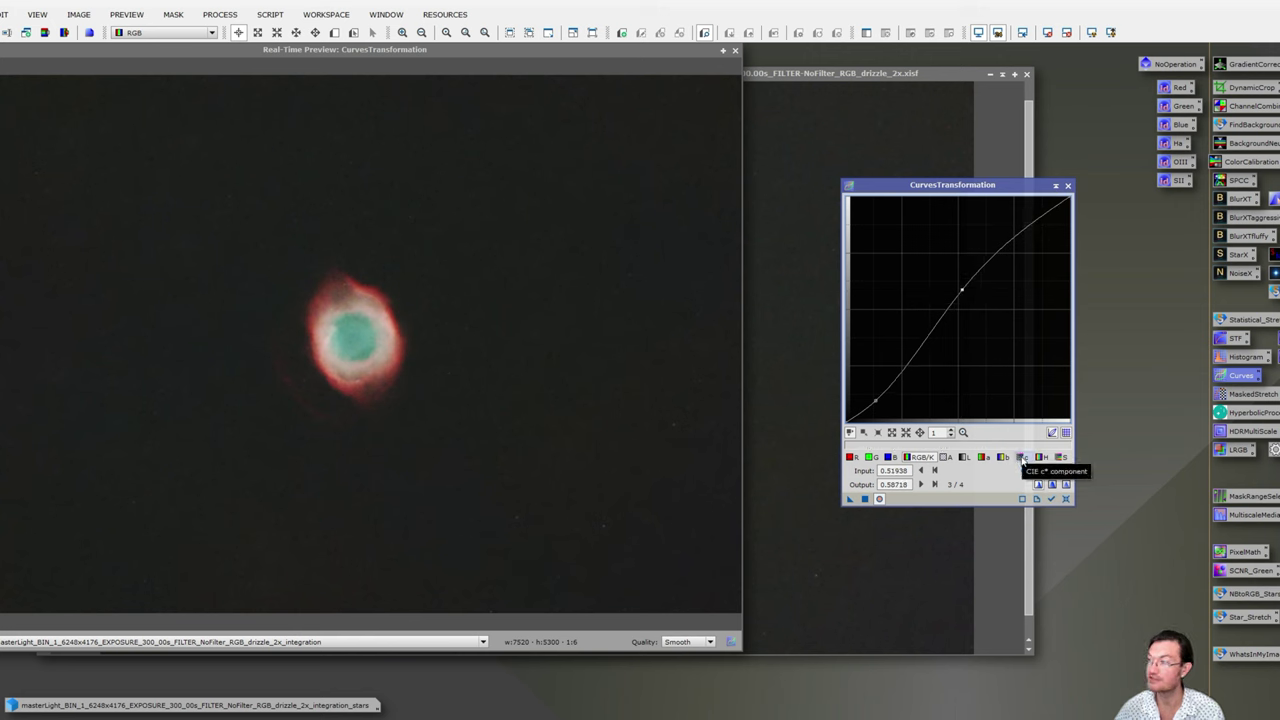
- Raise the c* saturation curve slightly, apply the curves to the nebula, and close the tool
left_click(1021, 458)
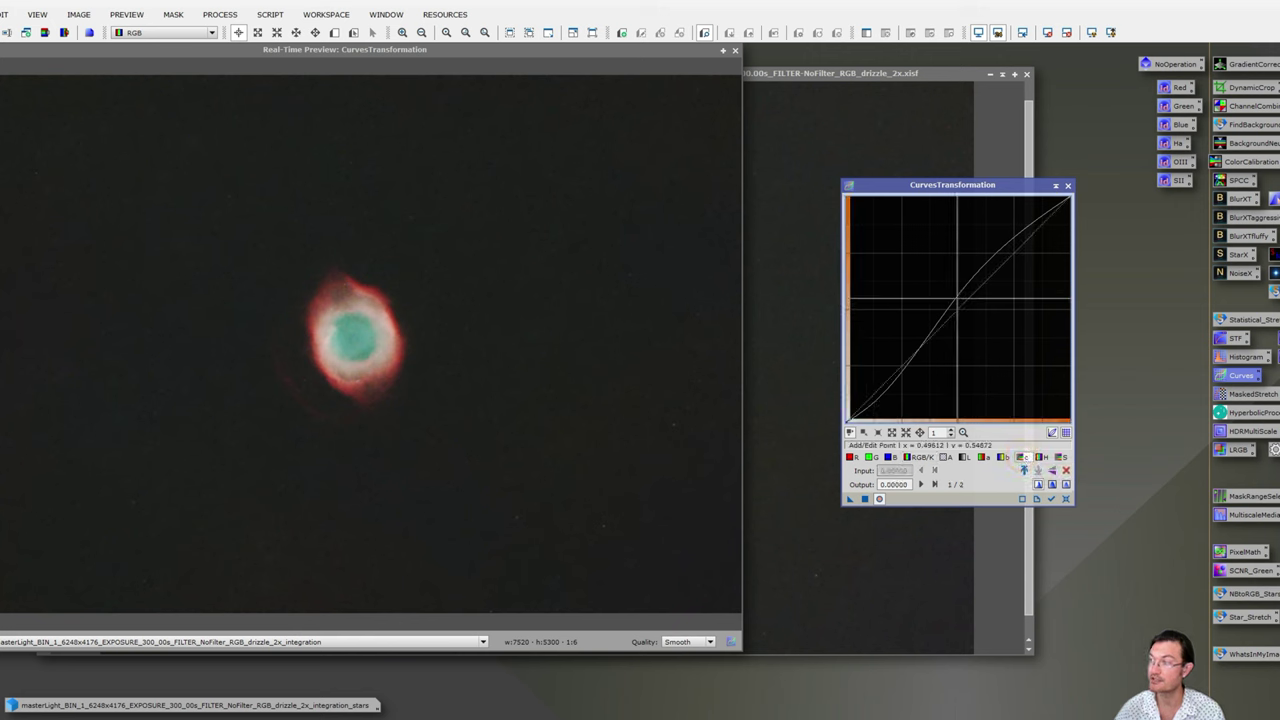
left_click(960, 299)
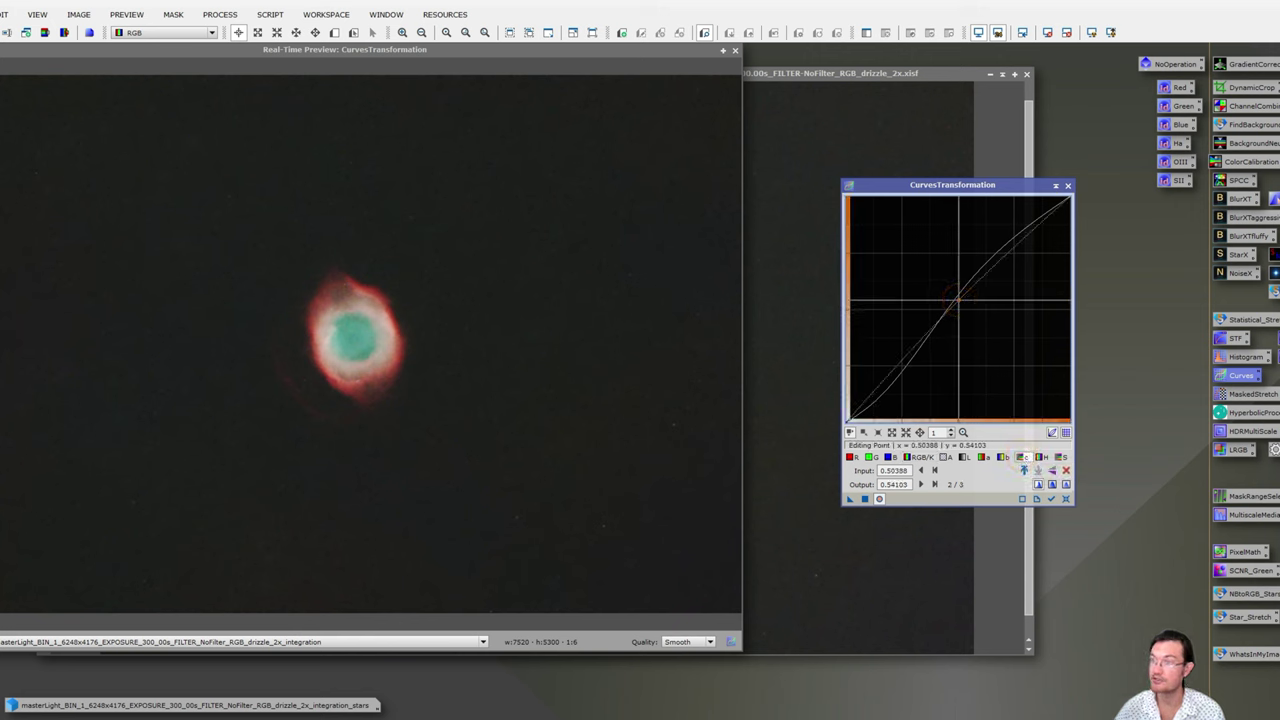
left_click_drag(960, 299, 957, 302)
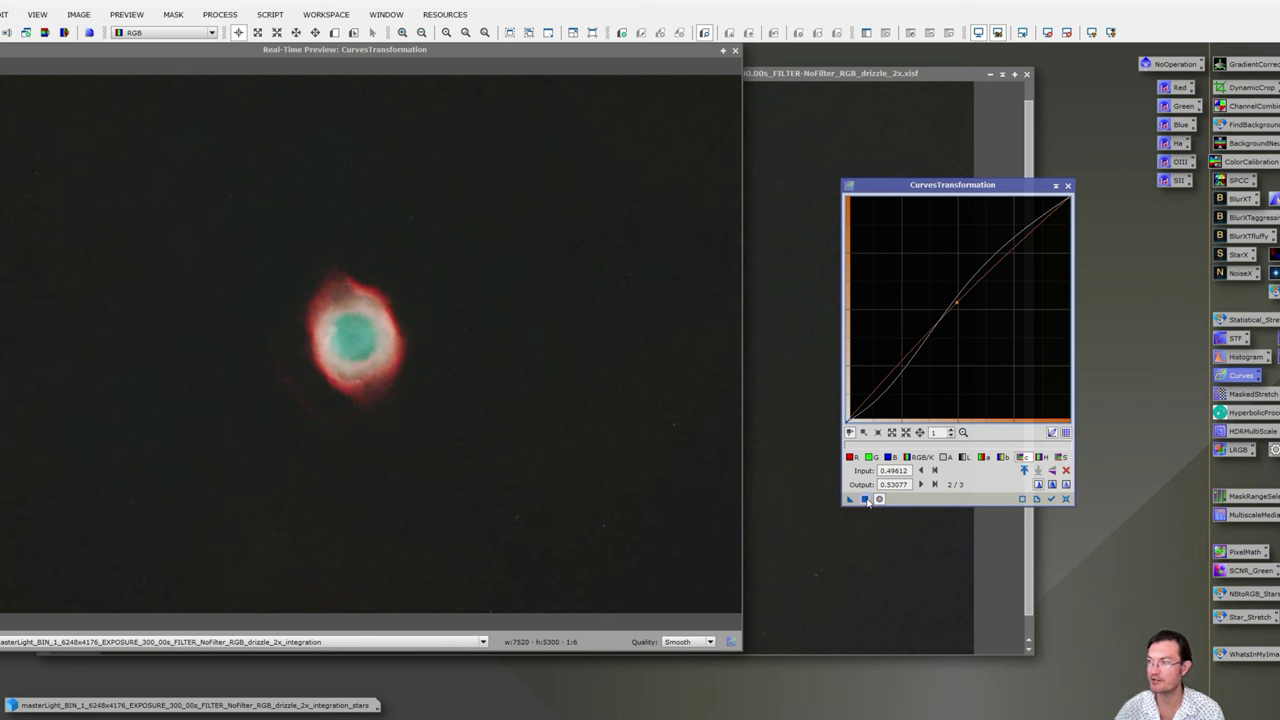
left_click(865, 499)
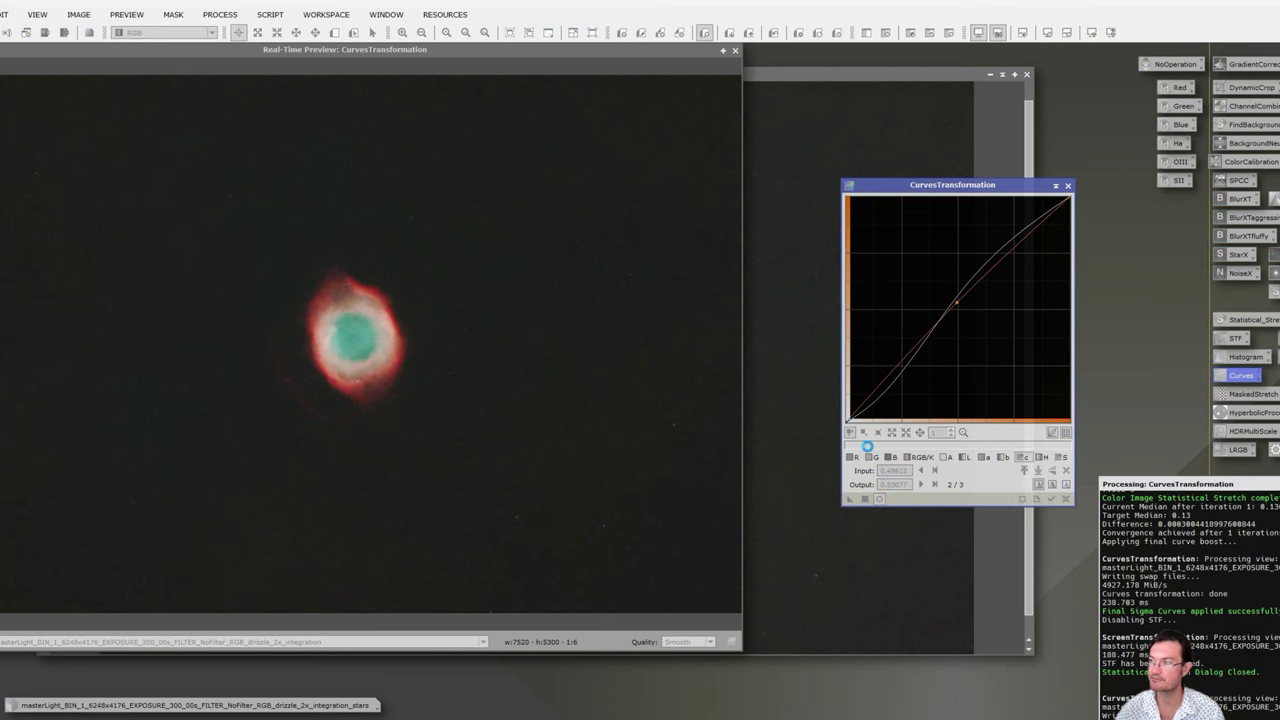
left_click(1067, 185)
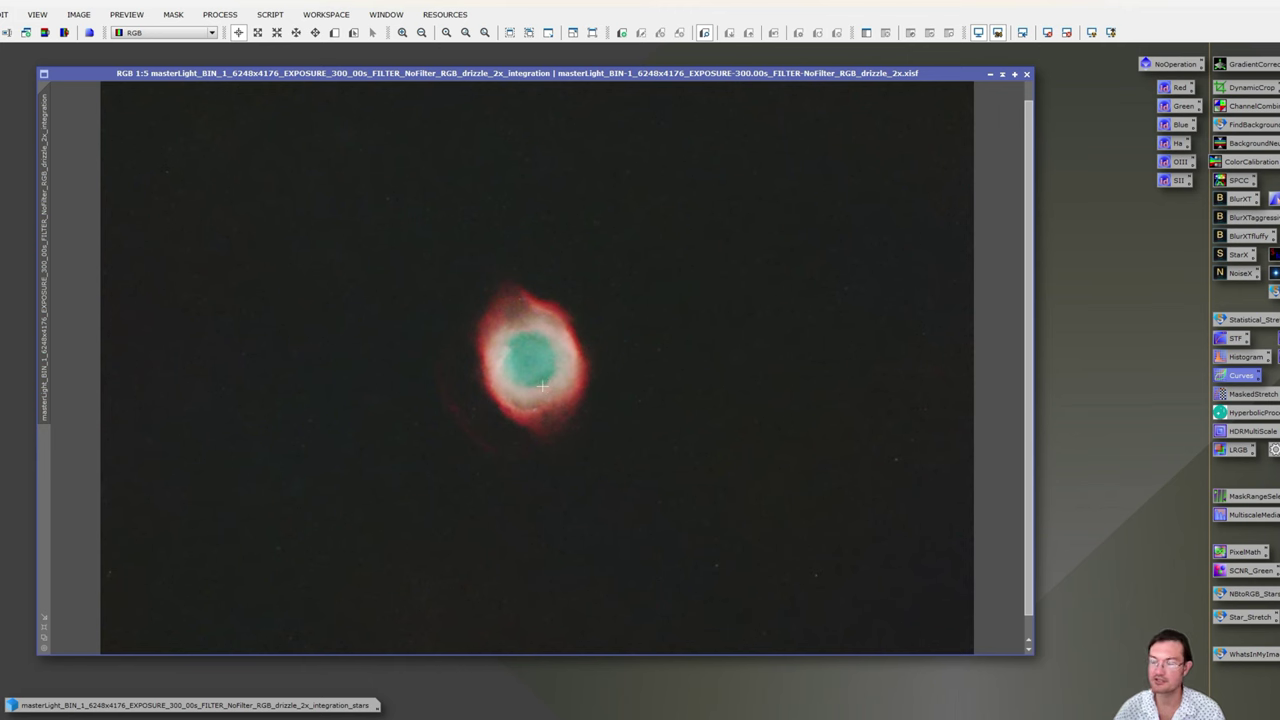
- Restore the stars-only image, check it with an STF auto stretch, then reset to unstretched display
double_click(201, 706)
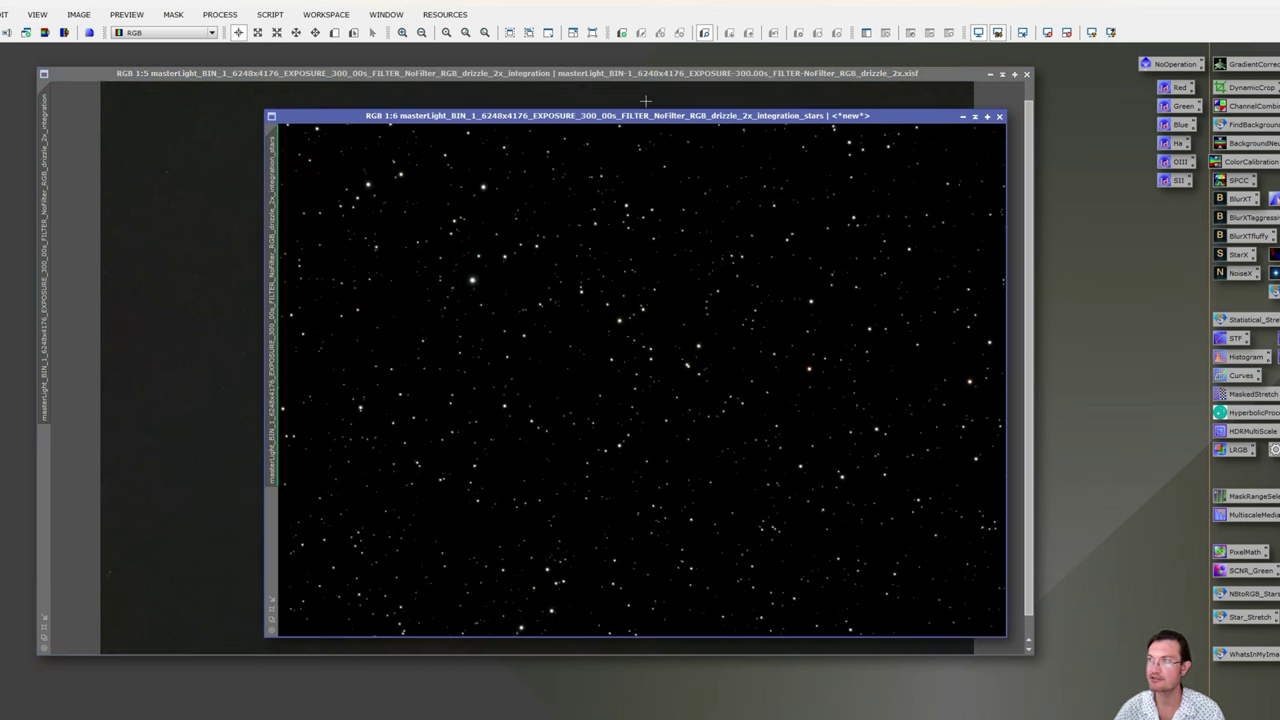
left_click_drag(644, 114, 472, 92)
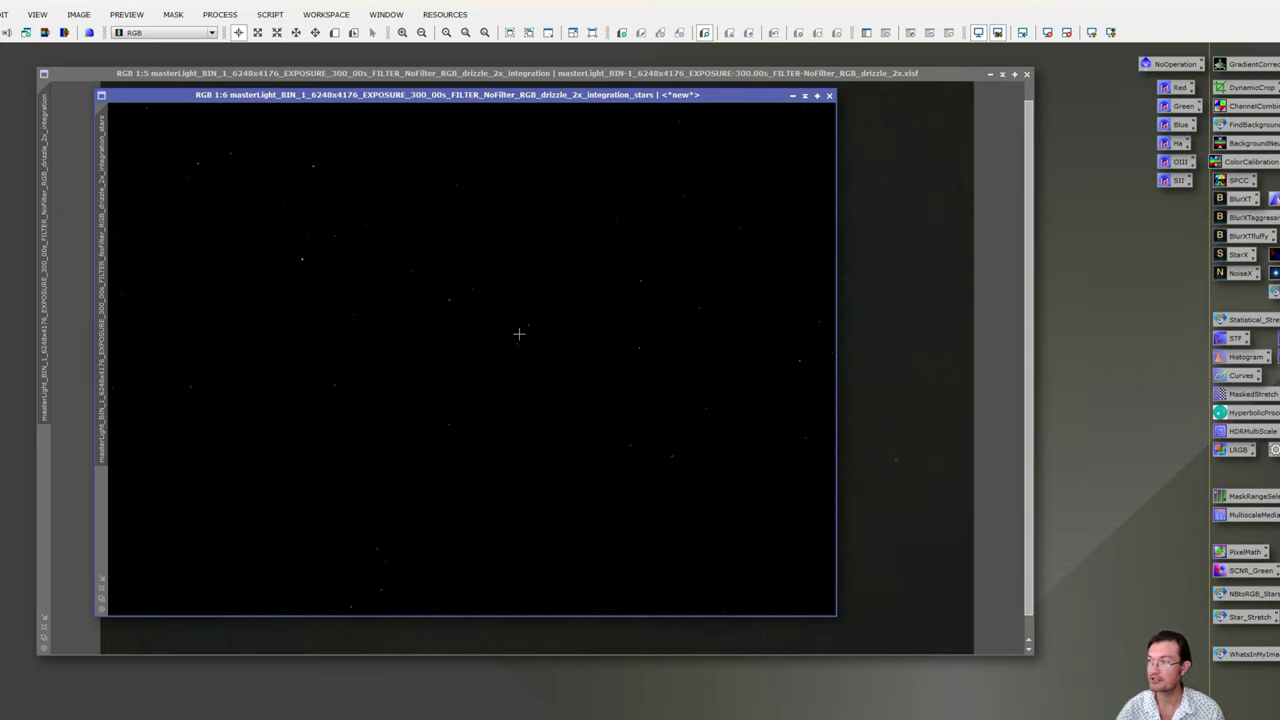
double_click(1235, 340)
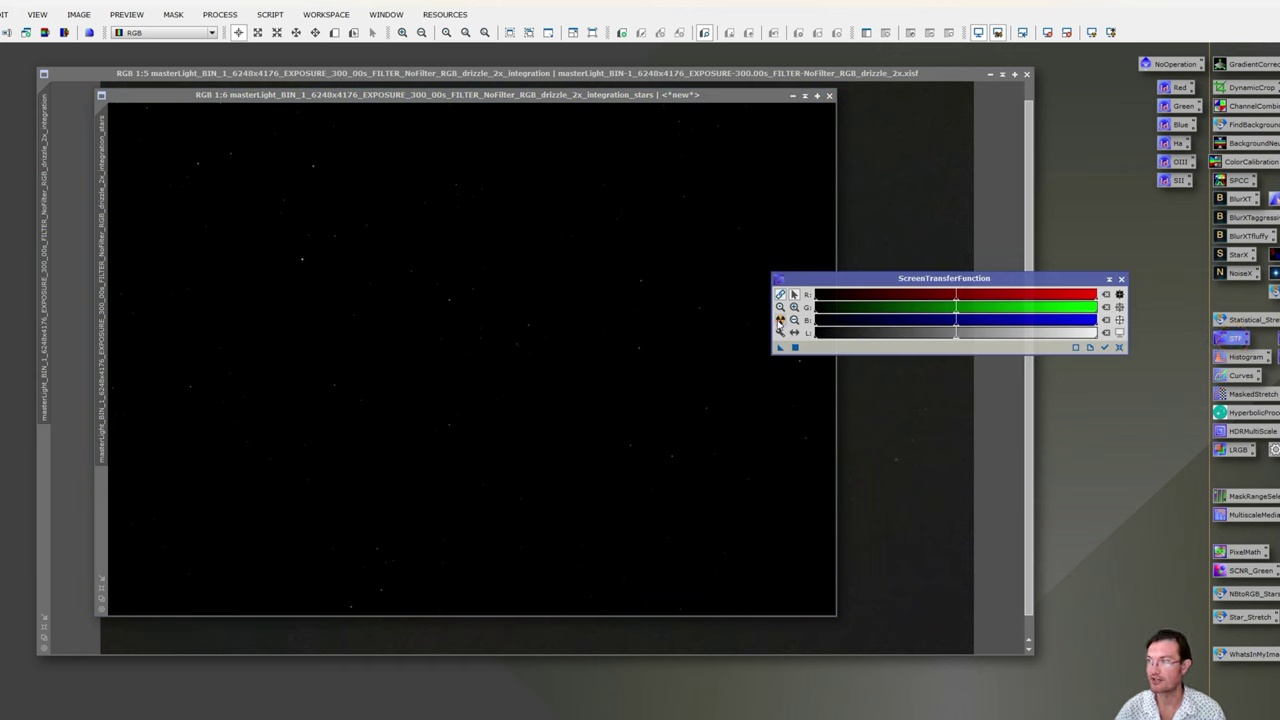
left_click(780, 320)
left_click(597, 361)
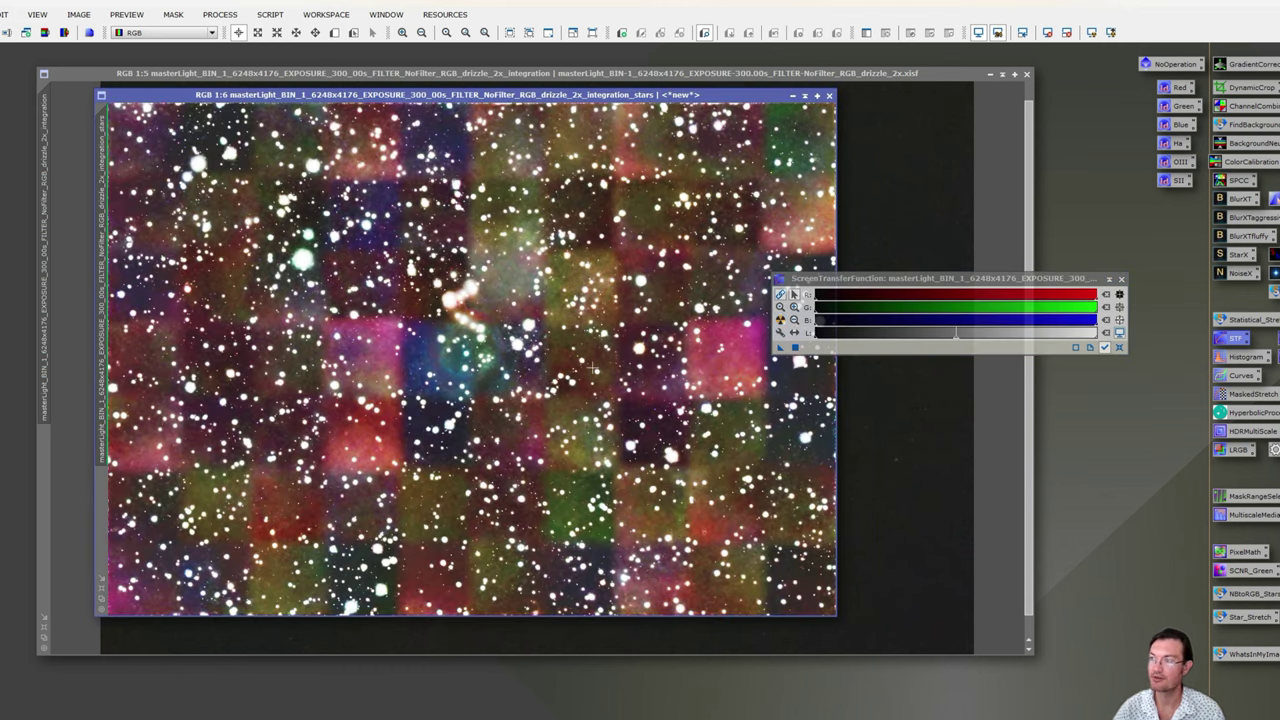
left_click(1122, 280)
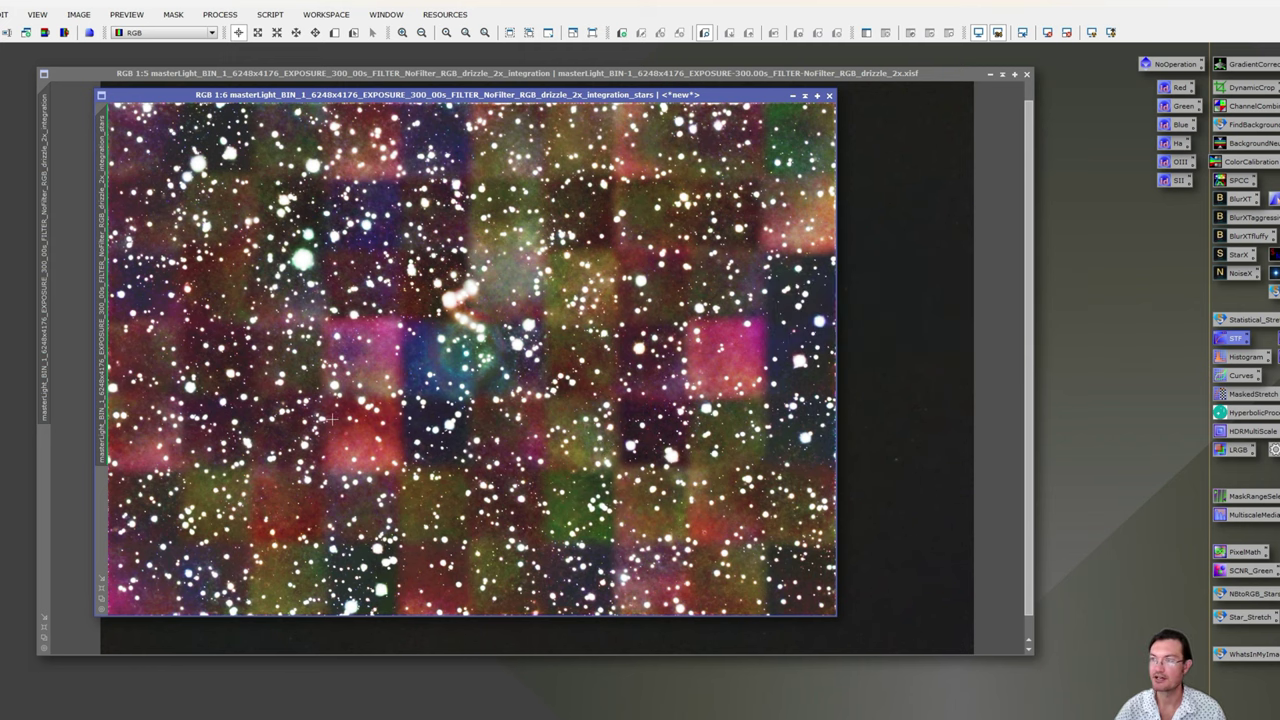
key("ctrl+F12")
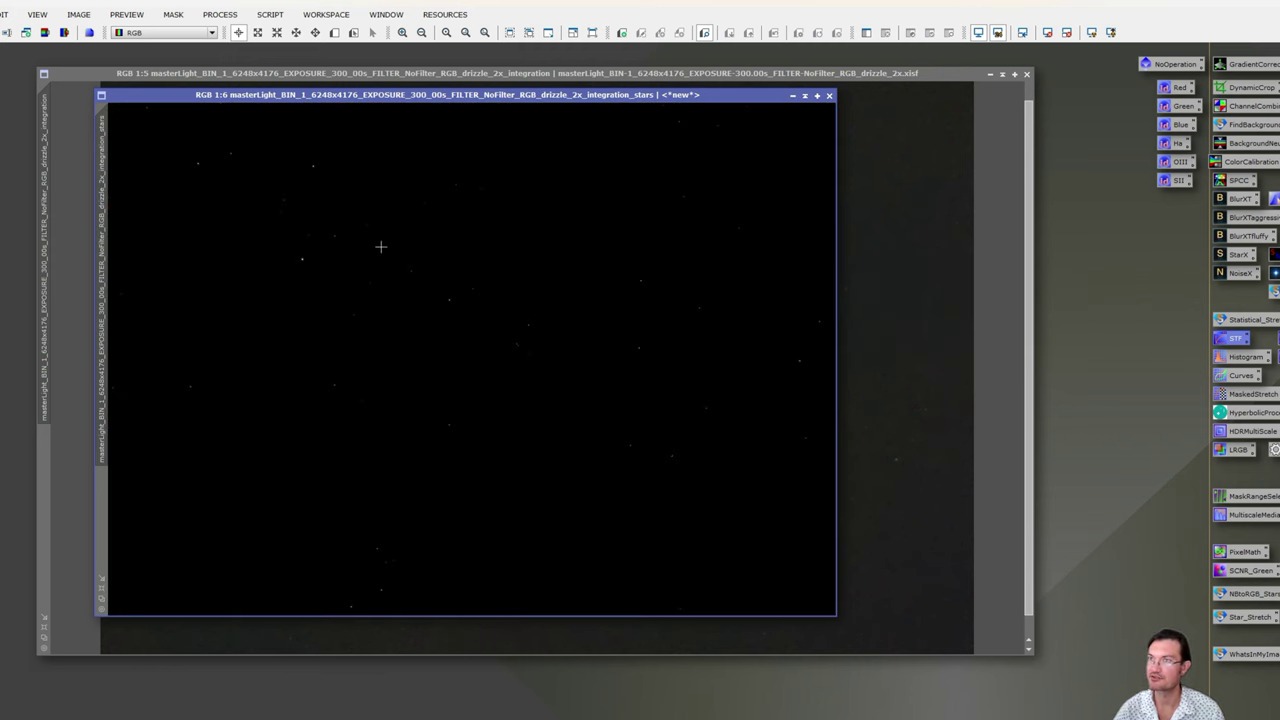
- Run the Star Stretch script on the stars-only image with Remove Green via SCNR enabled
left_click(270, 14)
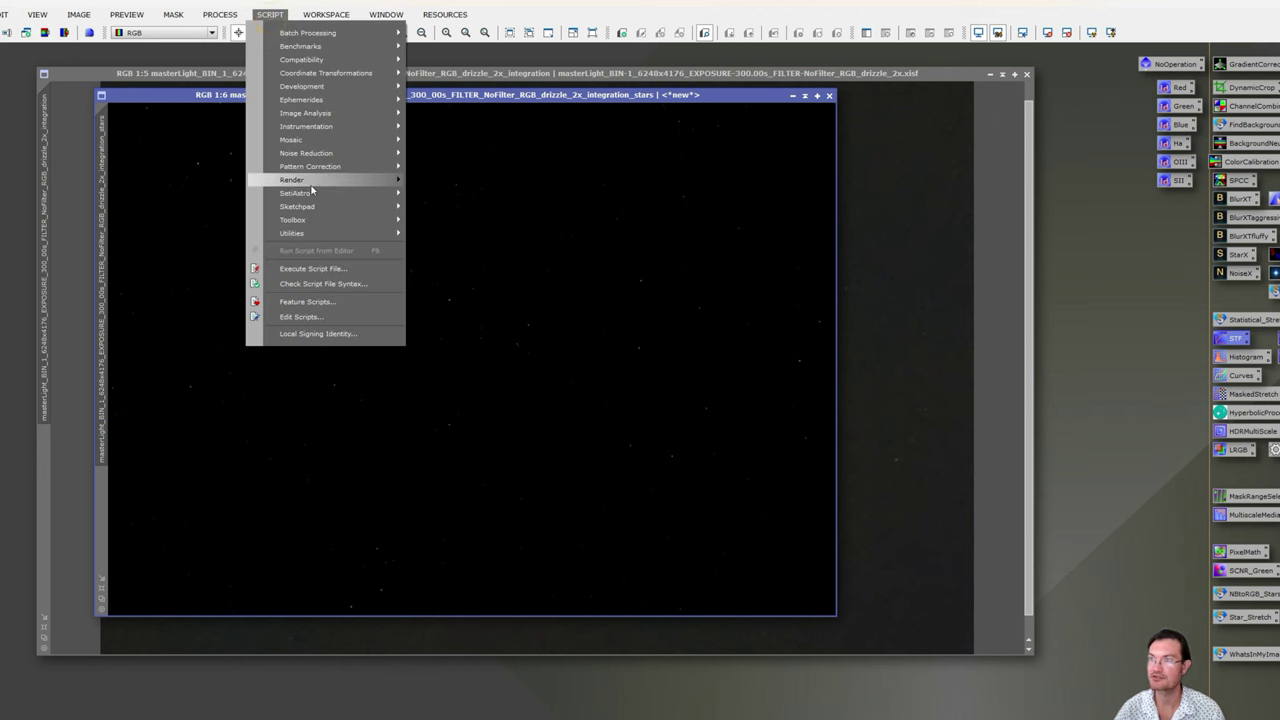
mouse_move(300, 193)
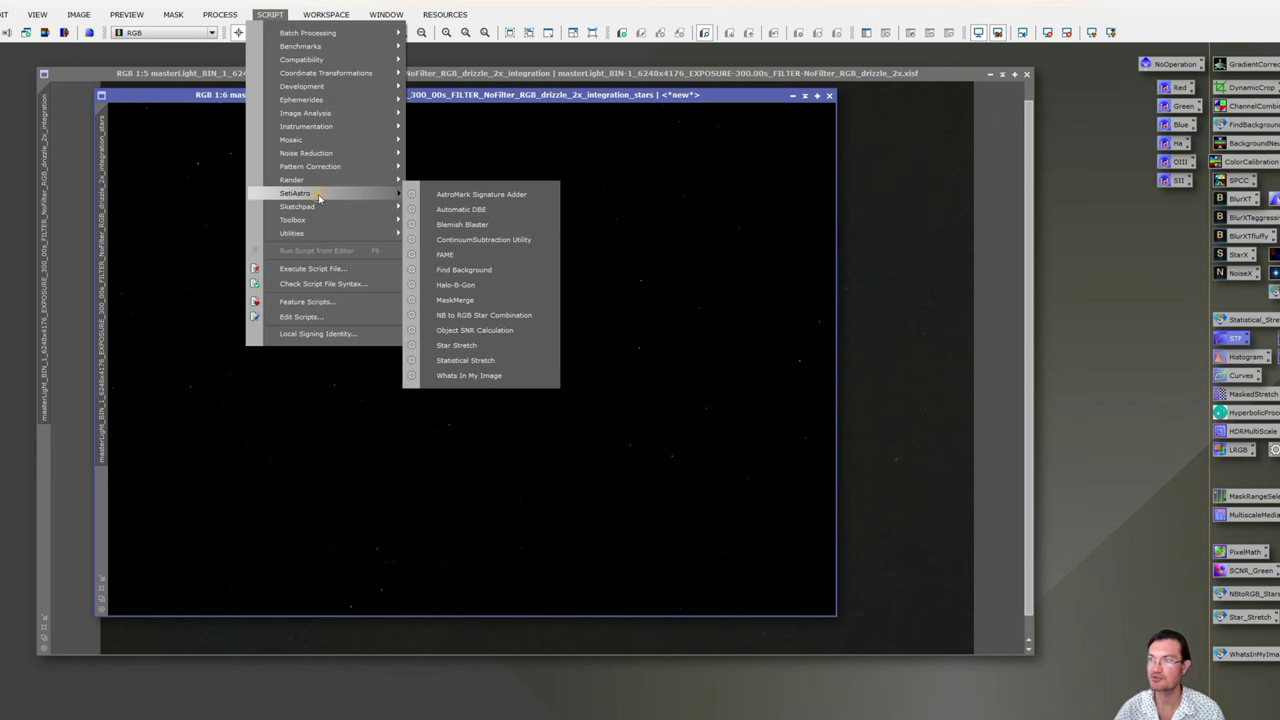
left_click(493, 339)
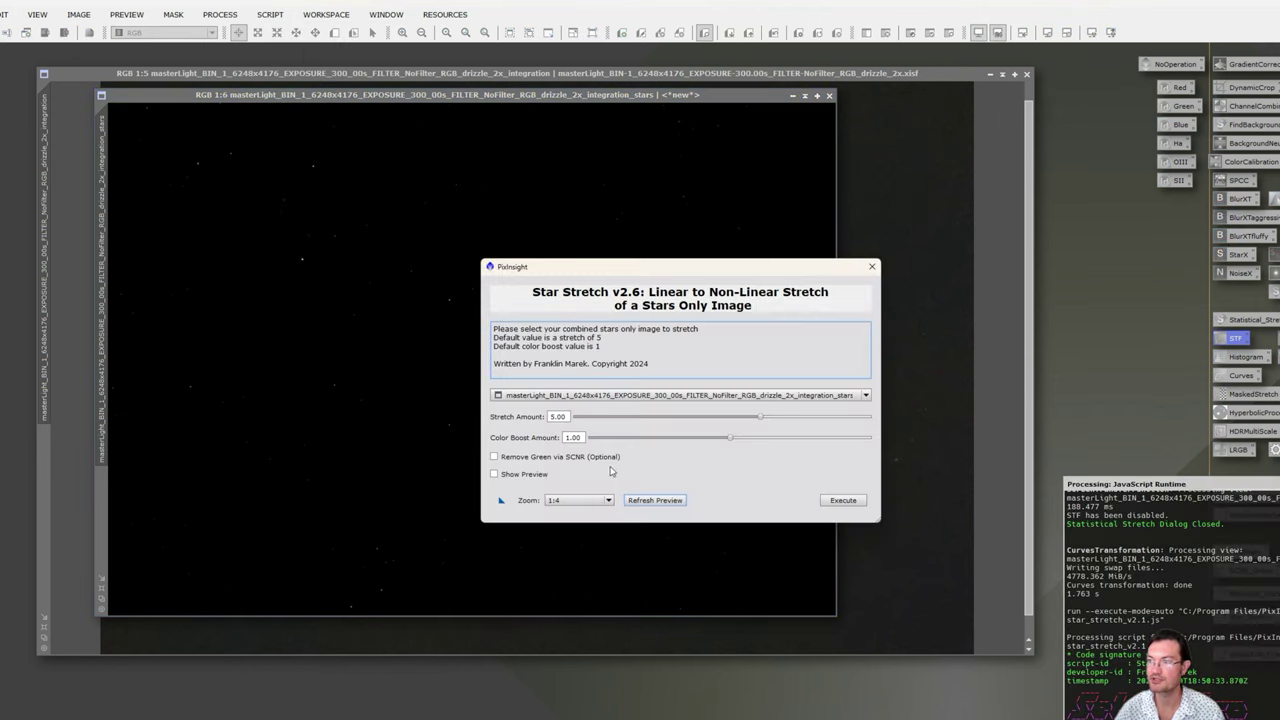
left_click(540, 459)
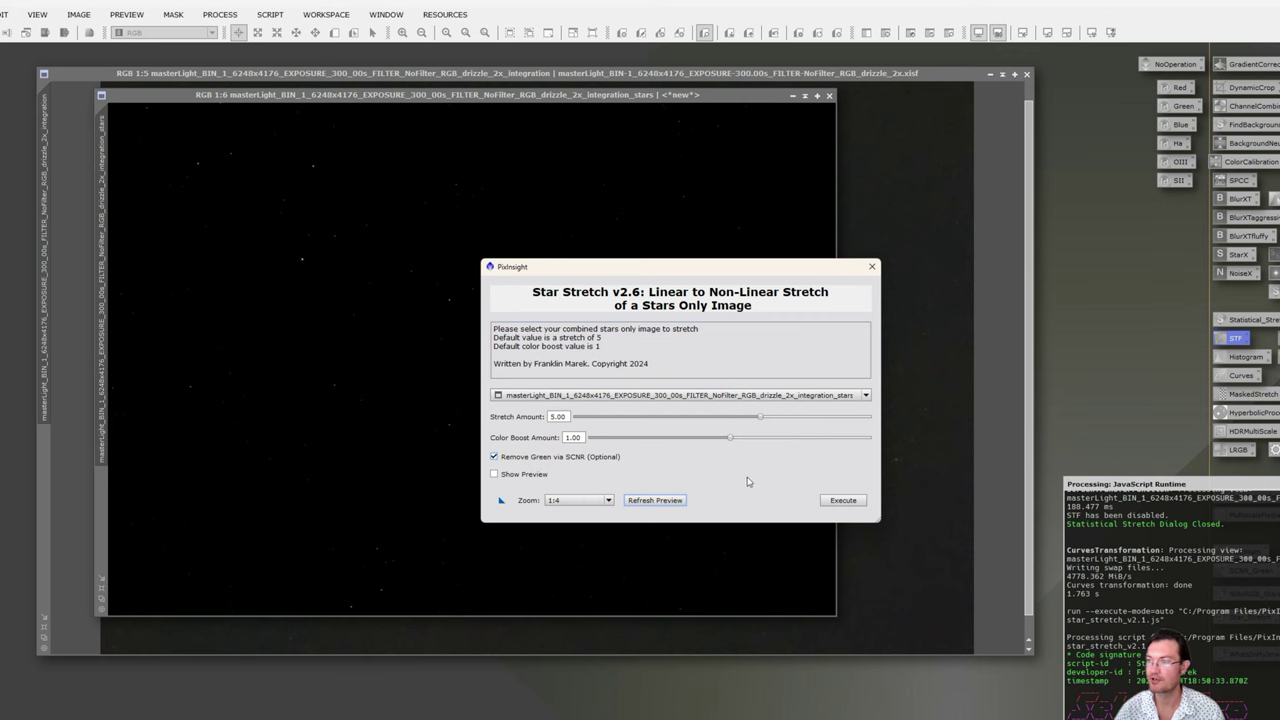
left_click(850, 503)
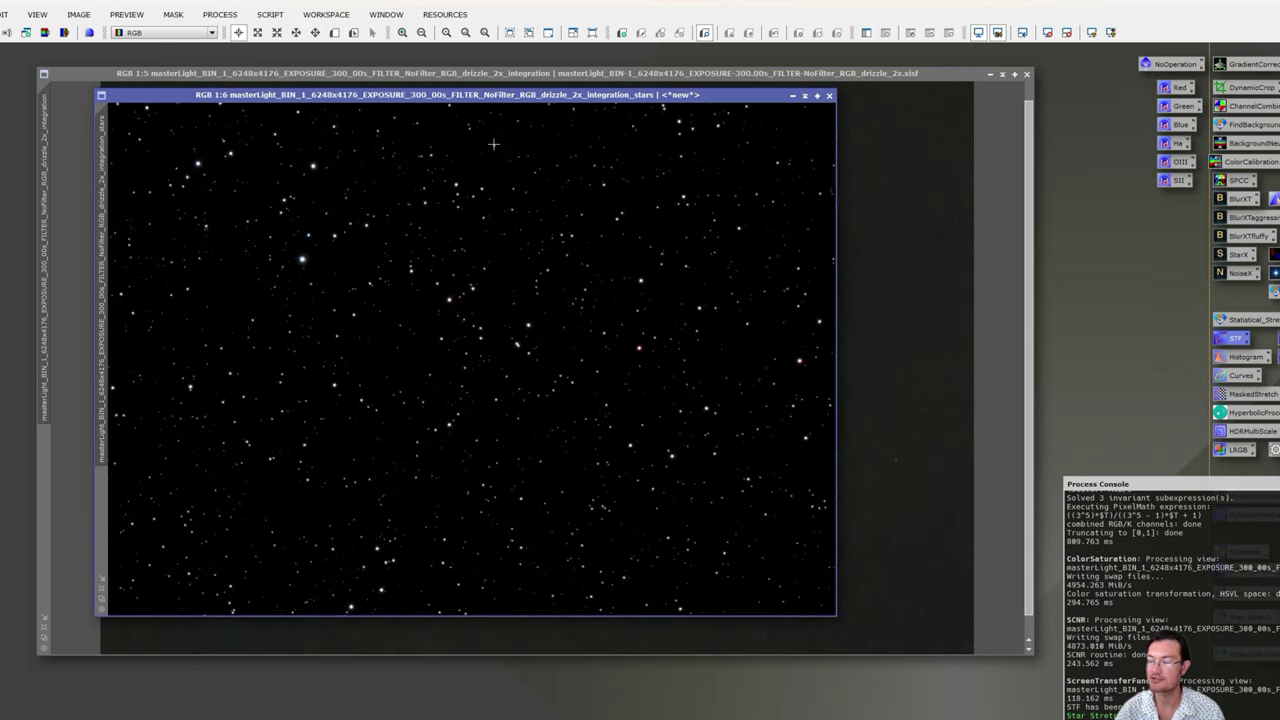
- Inspect the stretched stars up close and move their window aside to reveal the nebula
scroll(563, 289, "up", 5)
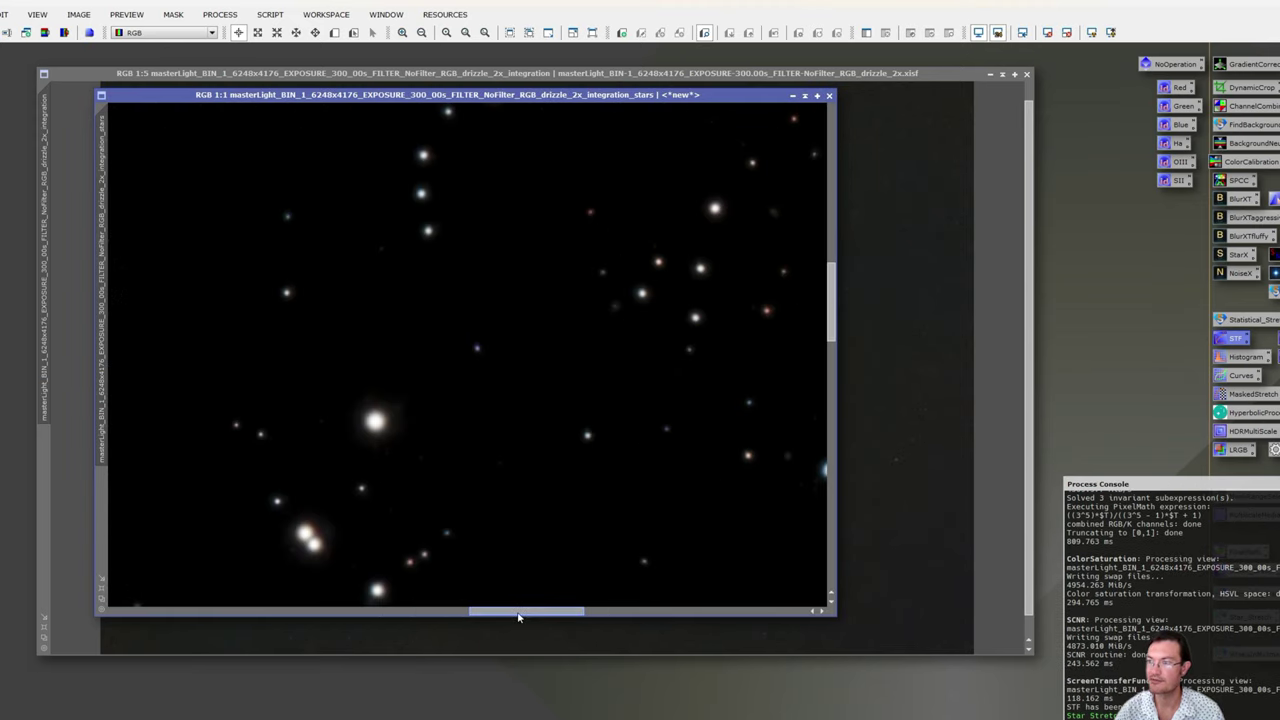
left_click_drag(530, 611, 568, 612)
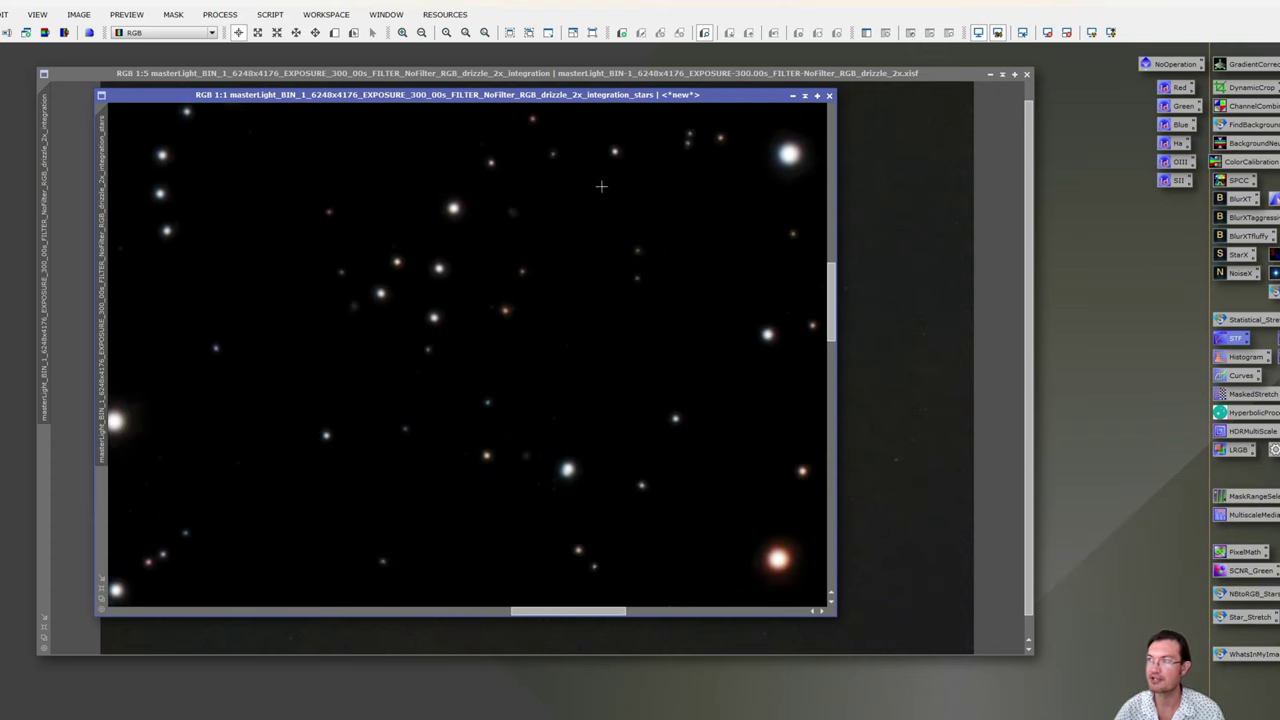
scroll(536, 310, "down", 6)
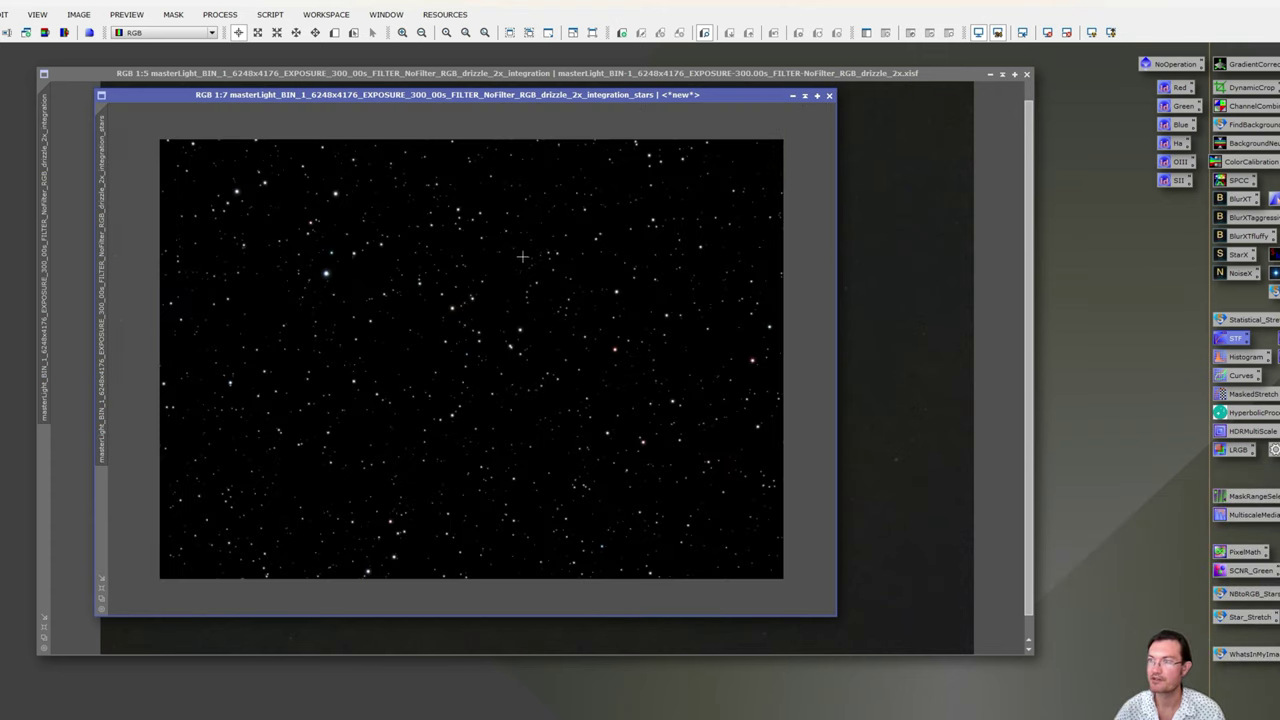
scroll(516, 234, "up", 1)
left_click_drag(463, 97, 823, 153)
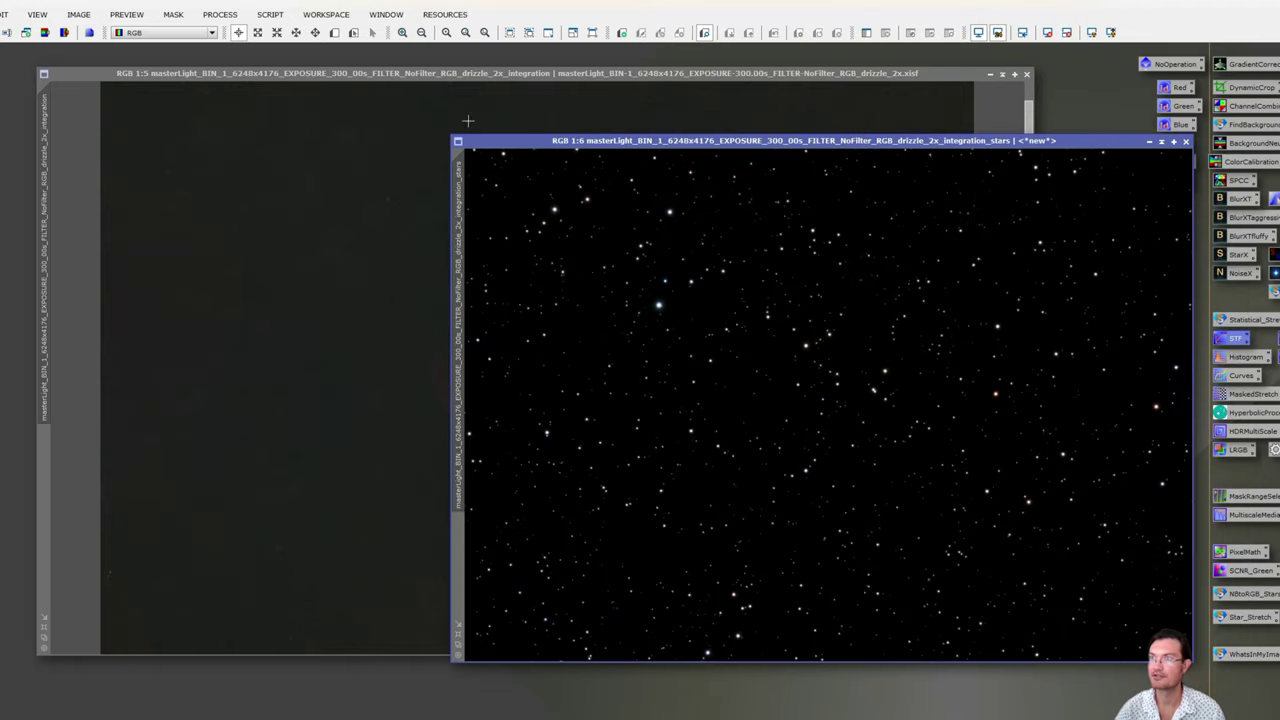
- Screen-combine the stretched stars with the starless nebula as Image #2 using CombineImages
left_click(284, 15)
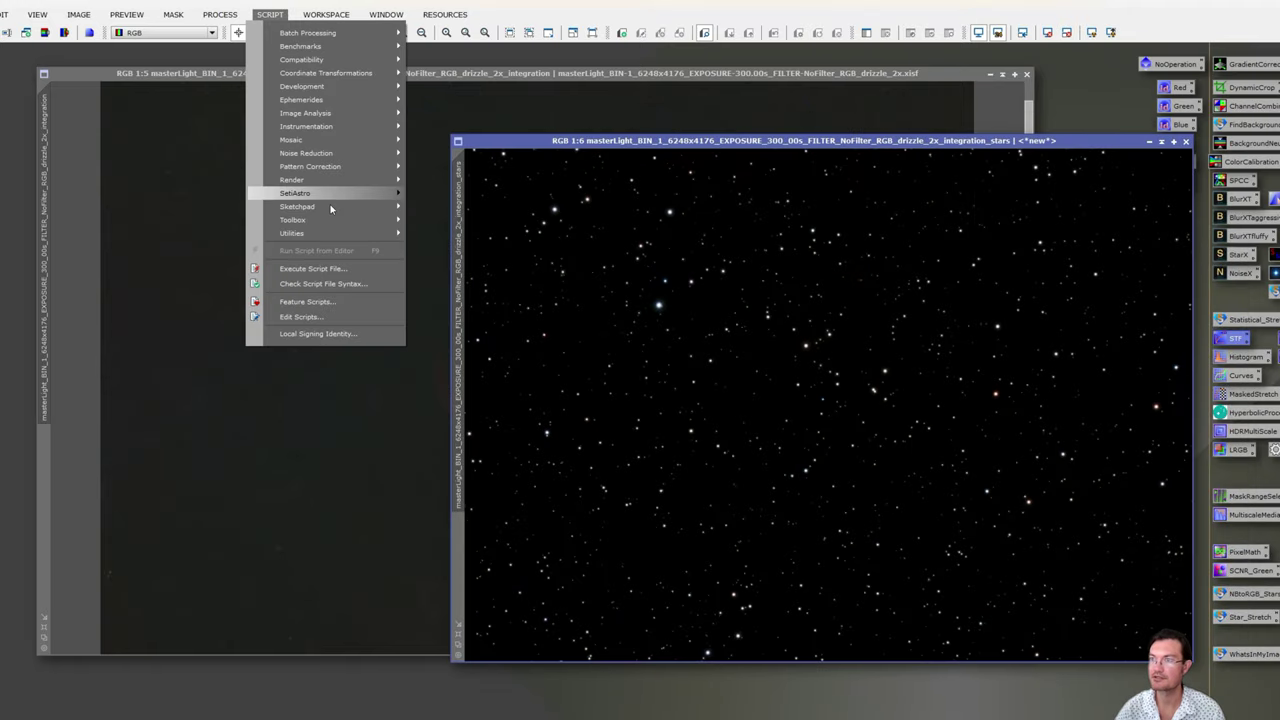
mouse_move(329, 219)
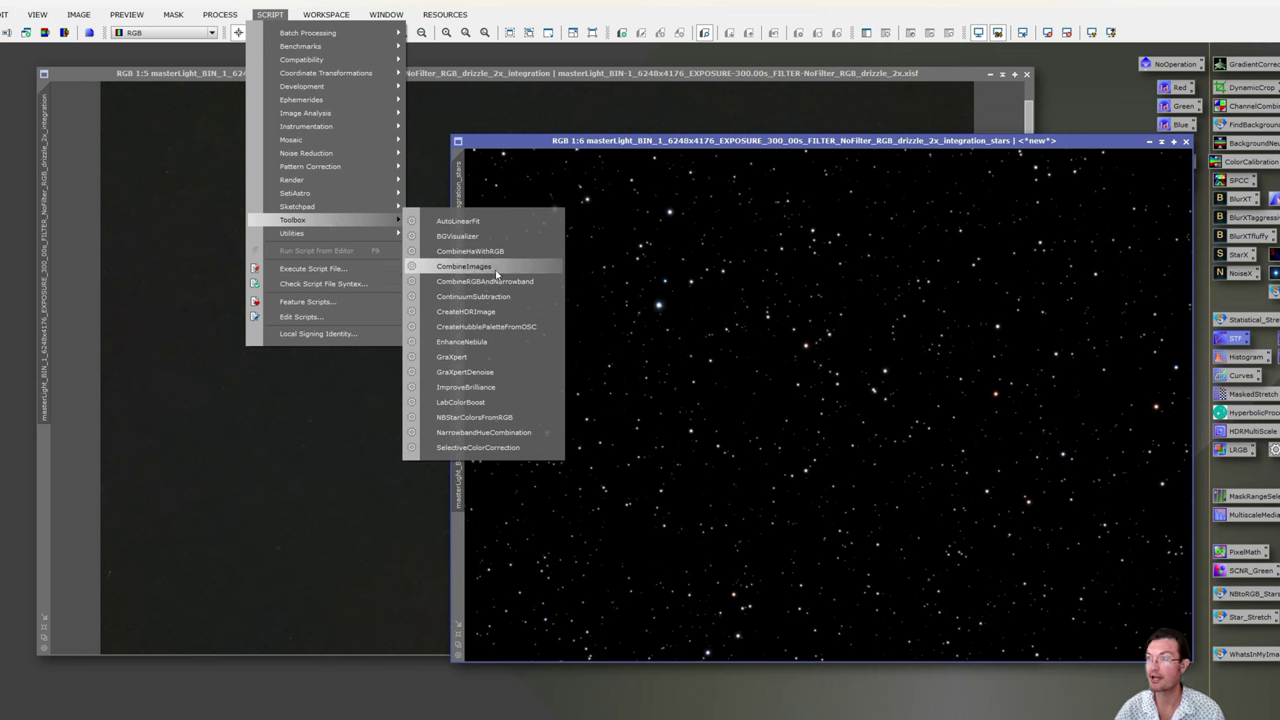
left_click(495, 268)
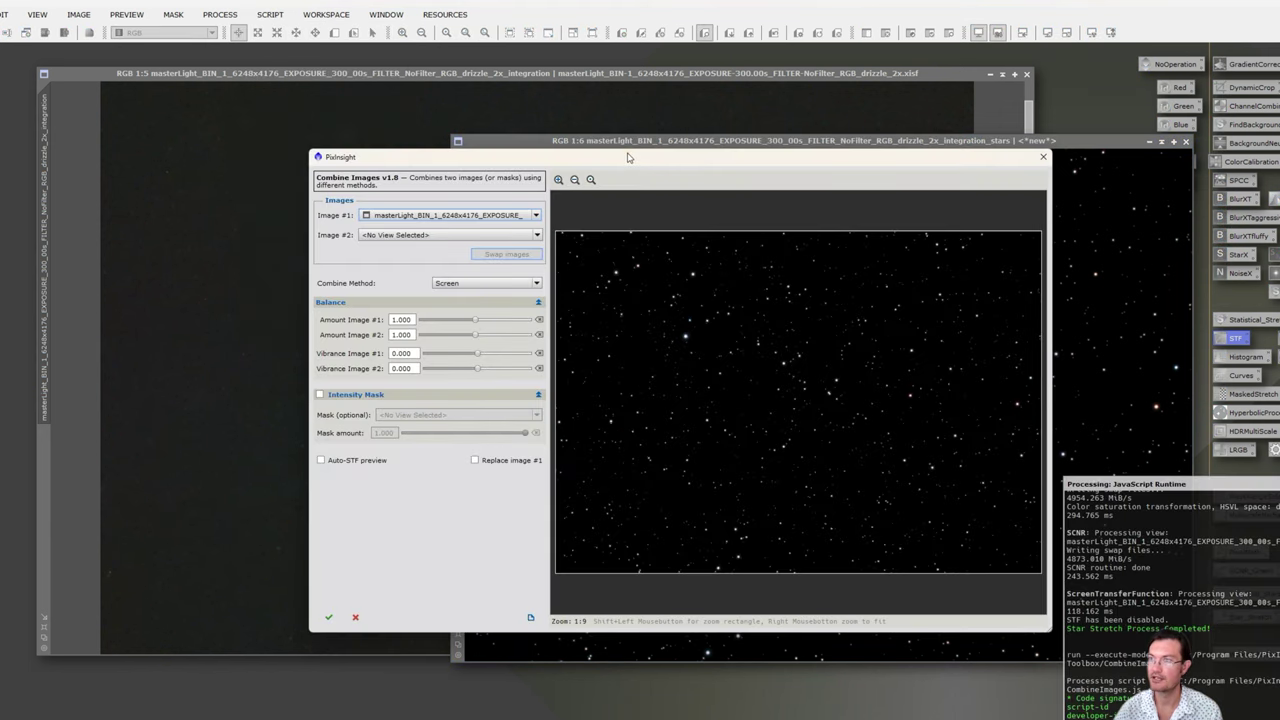
left_click_drag(607, 152, 440, 92)
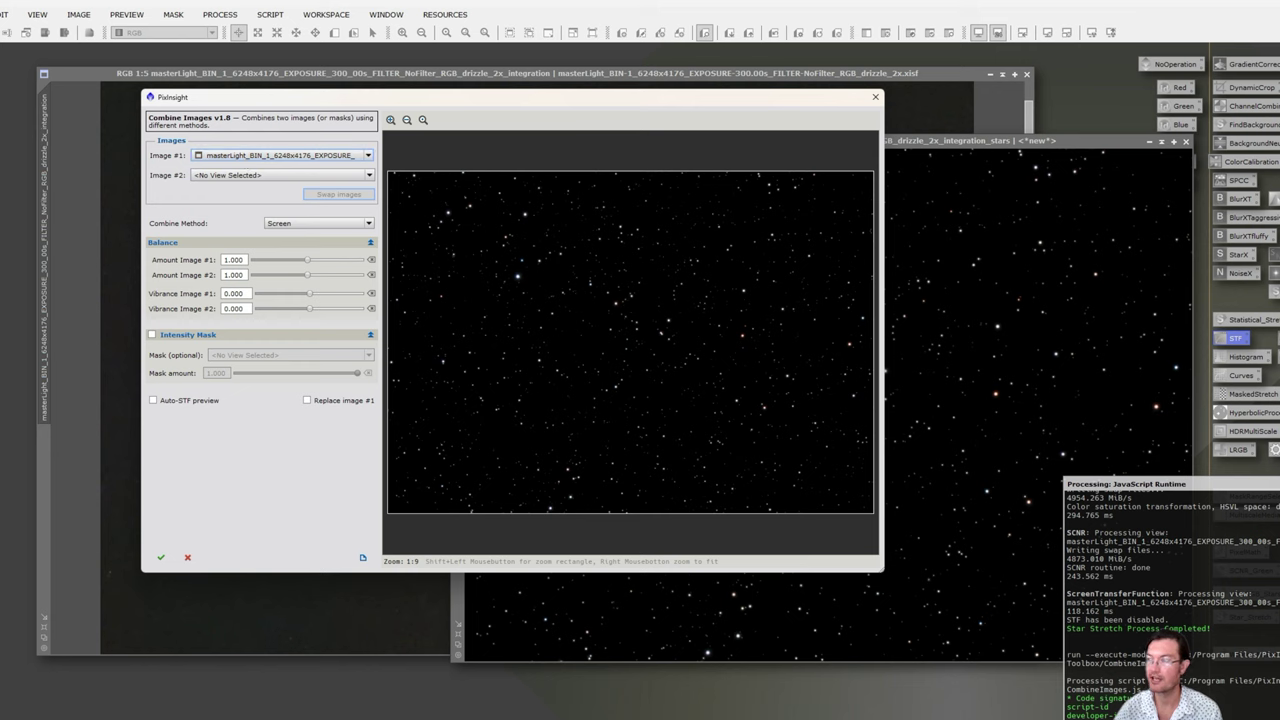
left_click(256, 176)
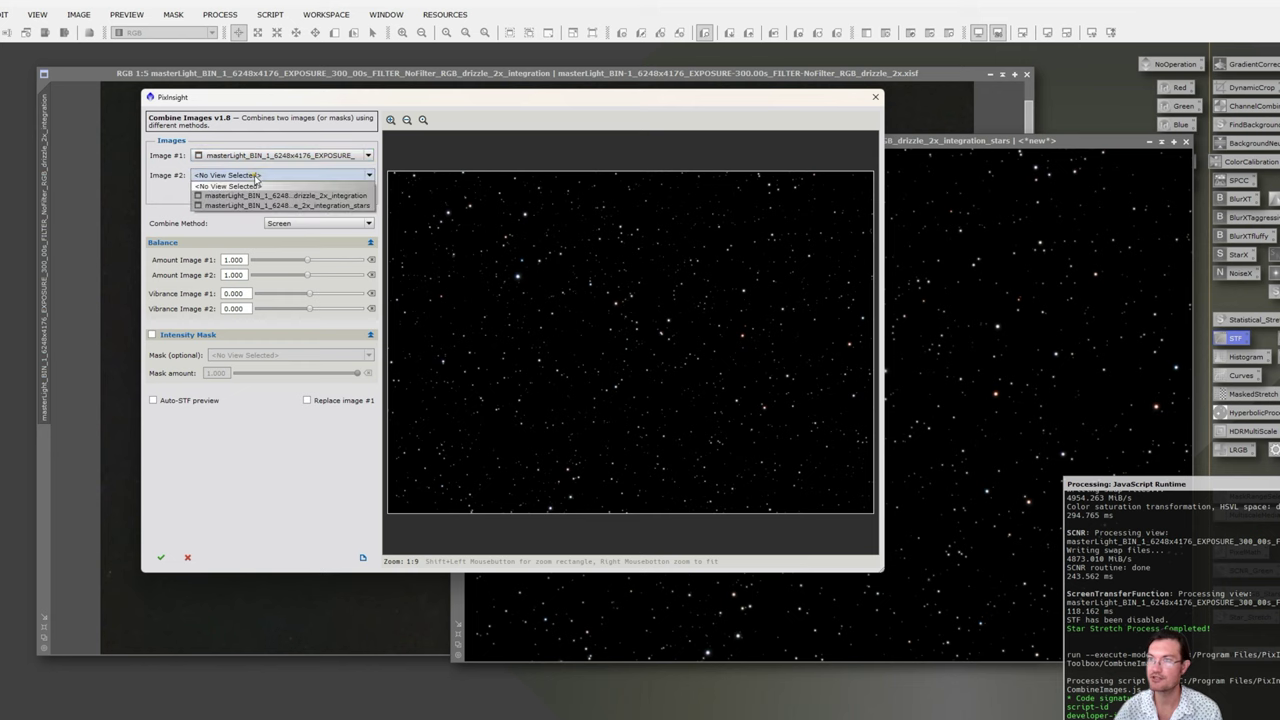
left_click(256, 196)
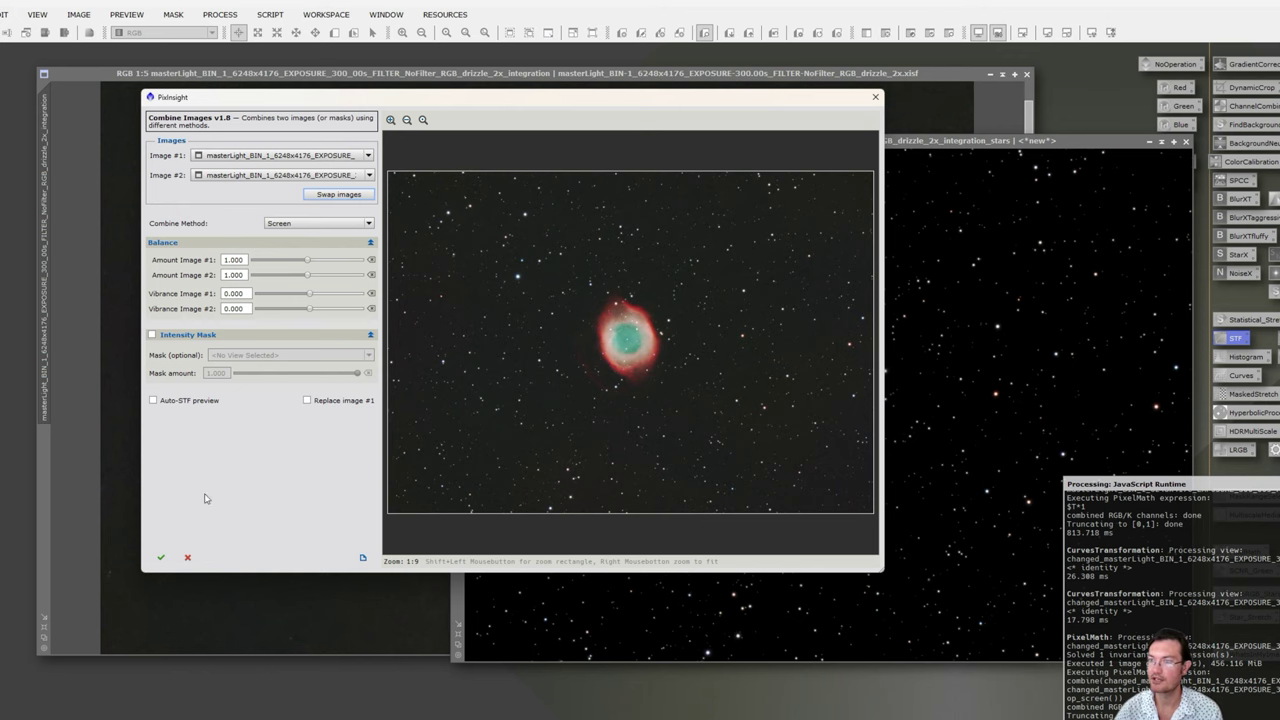
left_click(161, 557)
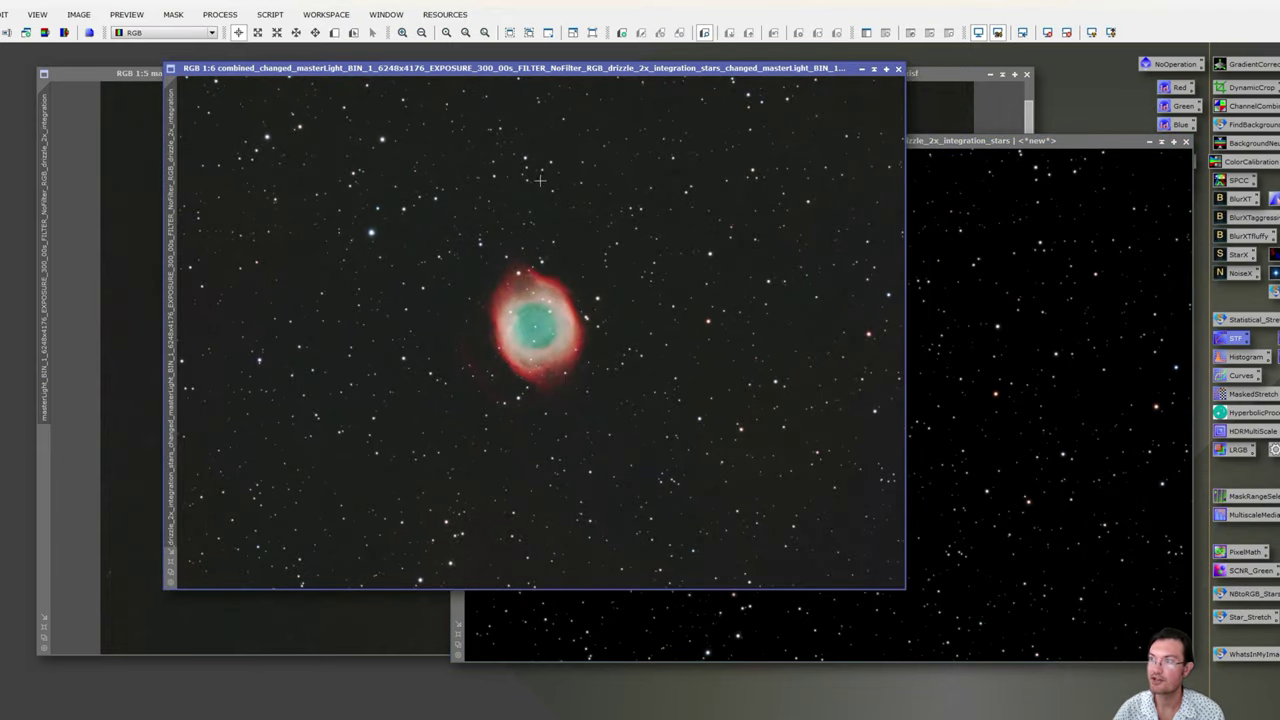
left_click_drag(590, 73, 622, 96)
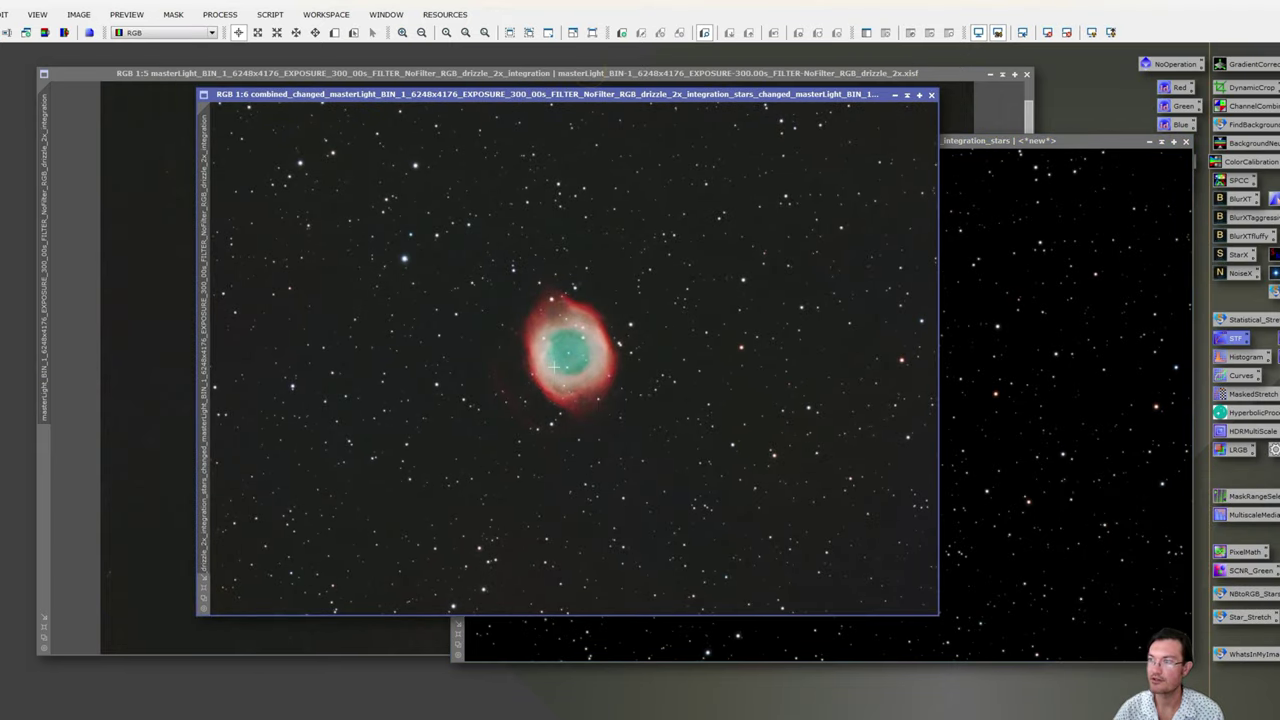
- On the combined image's RGB/K curve, pull the shadows down and nudge the midtones brighter
left_click(1248, 377)
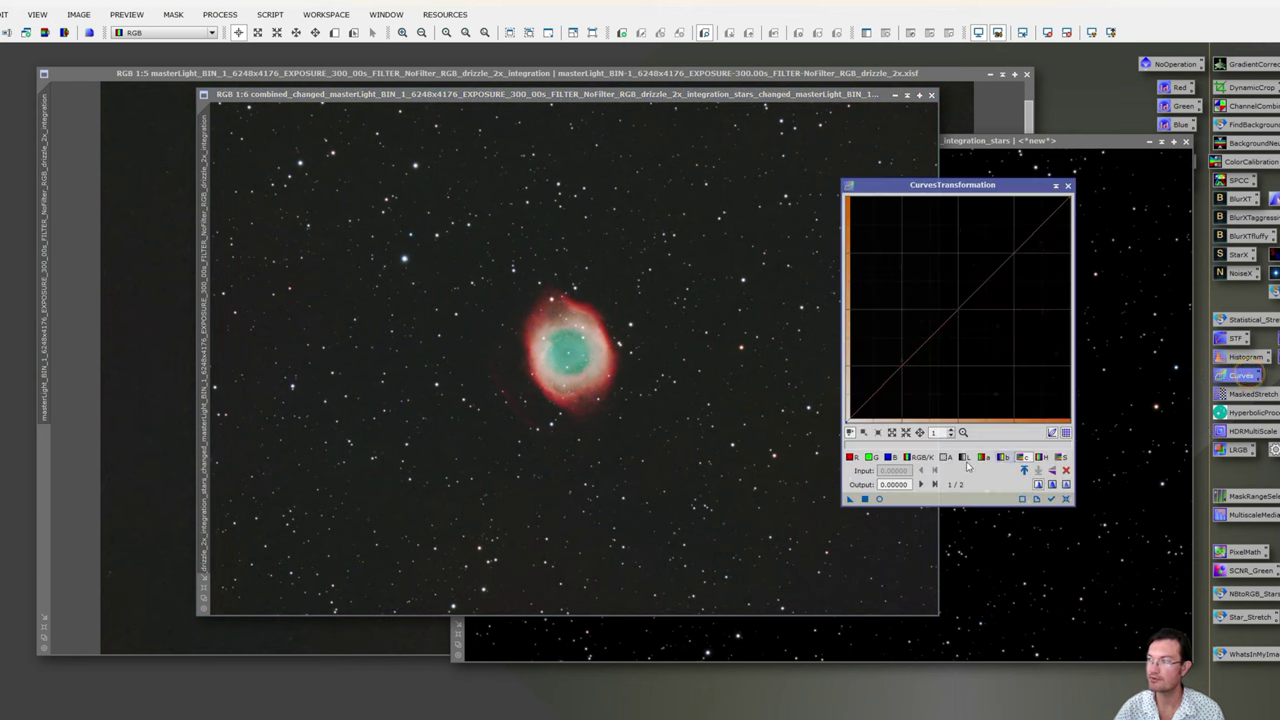
left_click(924, 455)
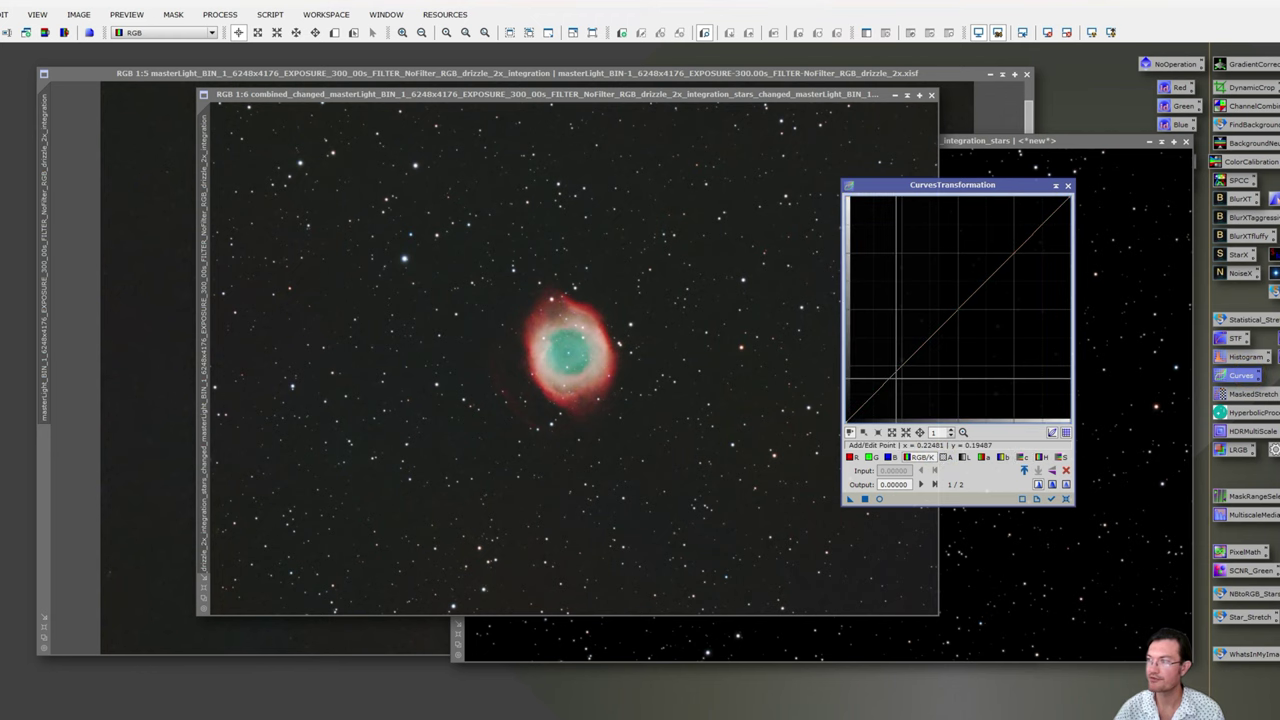
left_click_drag(896, 377, 899, 386)
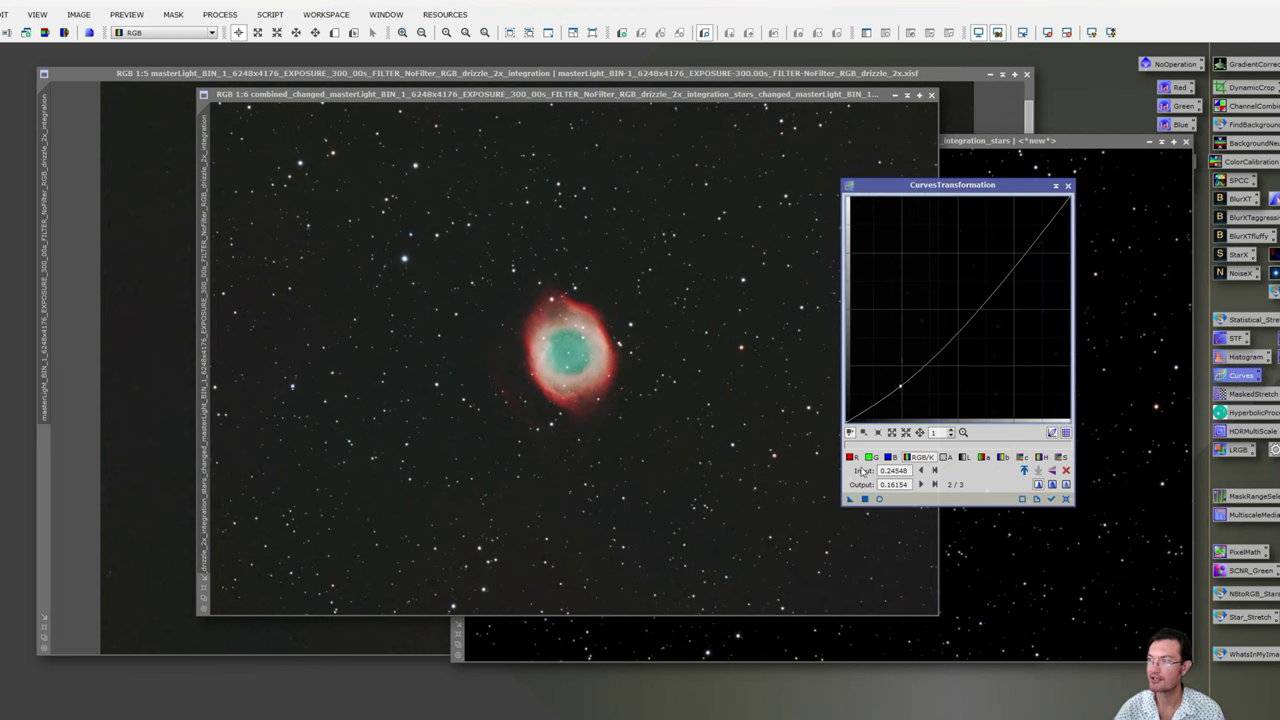
left_click(879, 499)
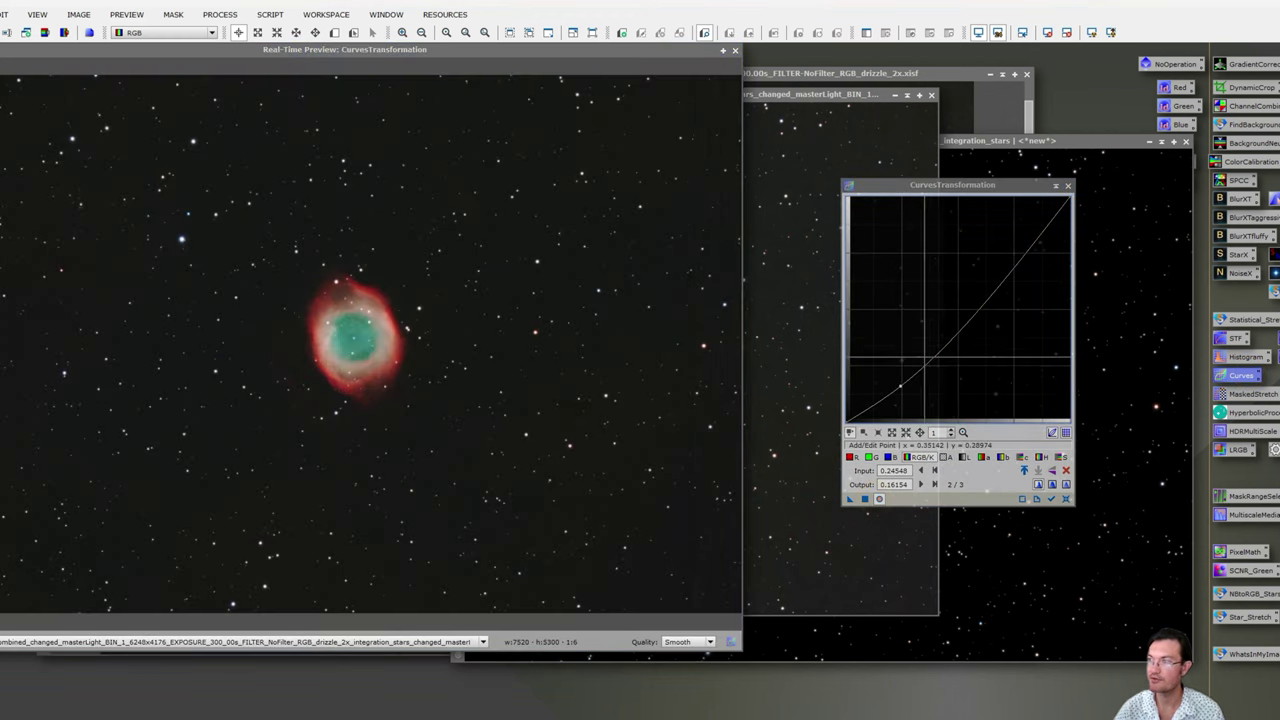
left_click_drag(900, 380, 872, 402)
left_click(963, 309)
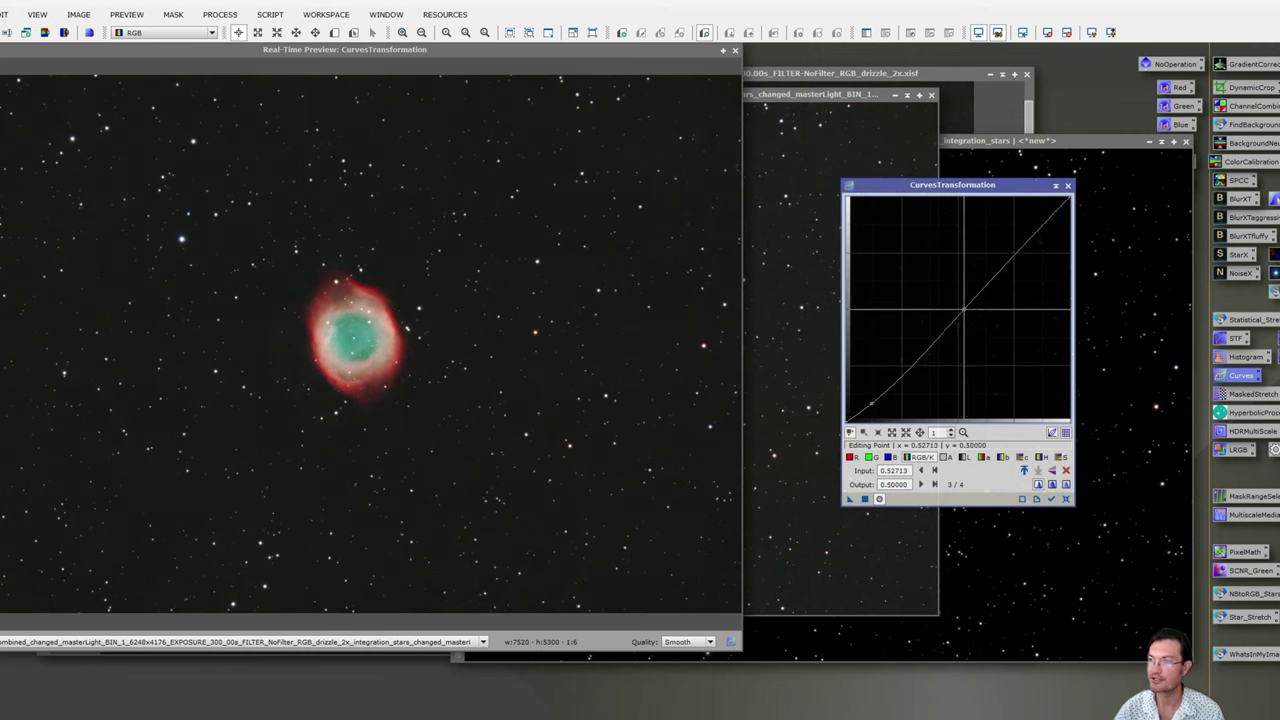
left_click_drag(963, 309, 957, 303)
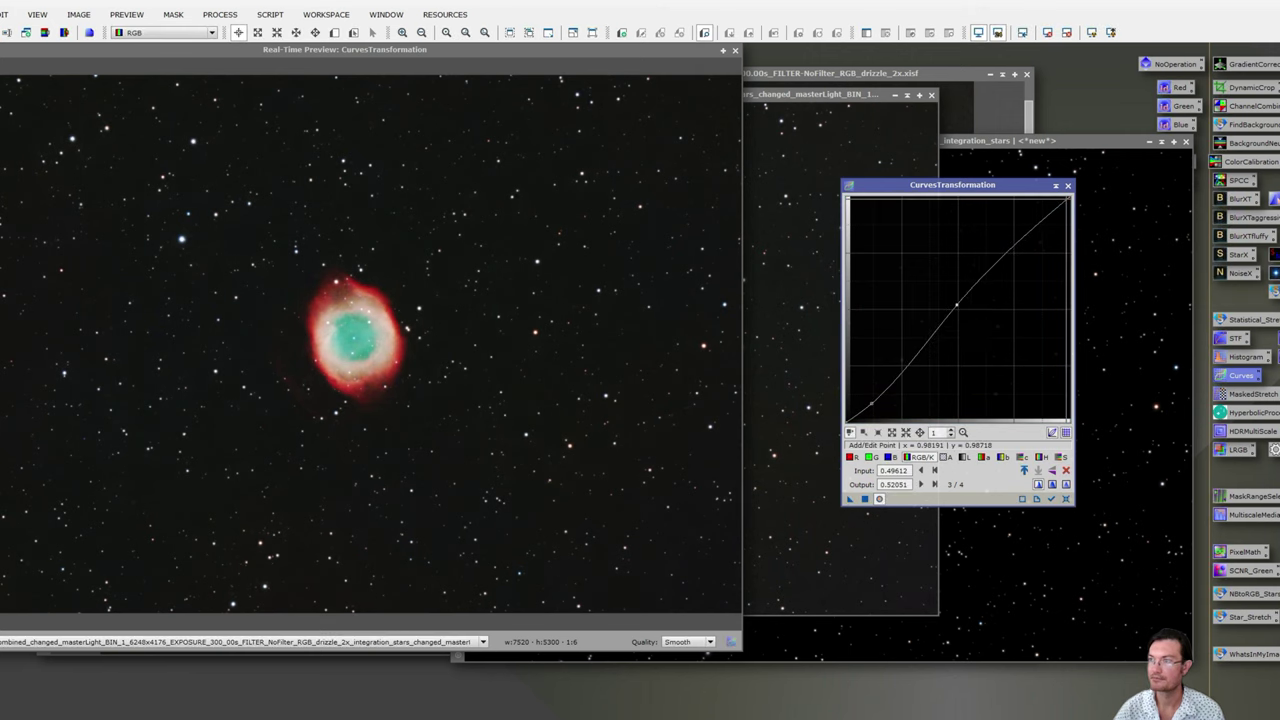
- Close the curves and preview windows, then read the background sky pixel values
left_click(1066, 184)
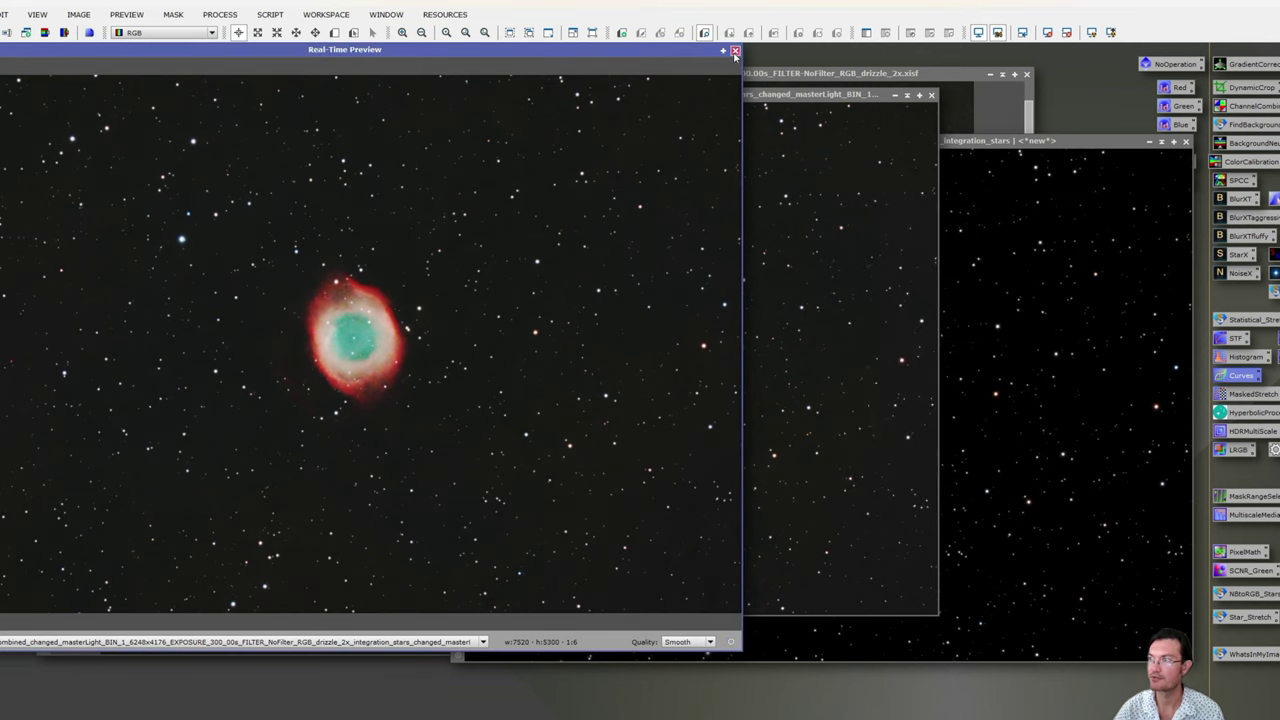
left_click(734, 51)
left_click_drag(337, 298, 332, 336)
left_click(834, 361)
scroll(564, 378, "up", 3)
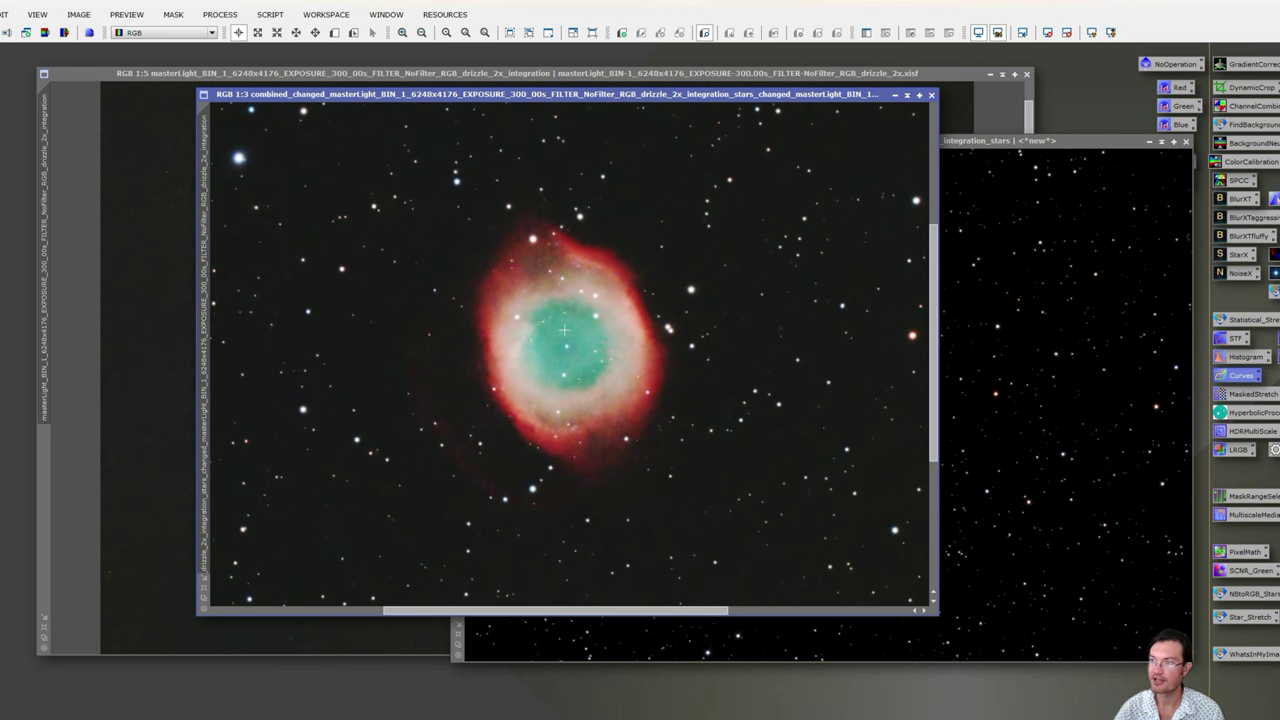
scroll(564, 330, "down", 1)
scroll(564, 330, "down", 1)
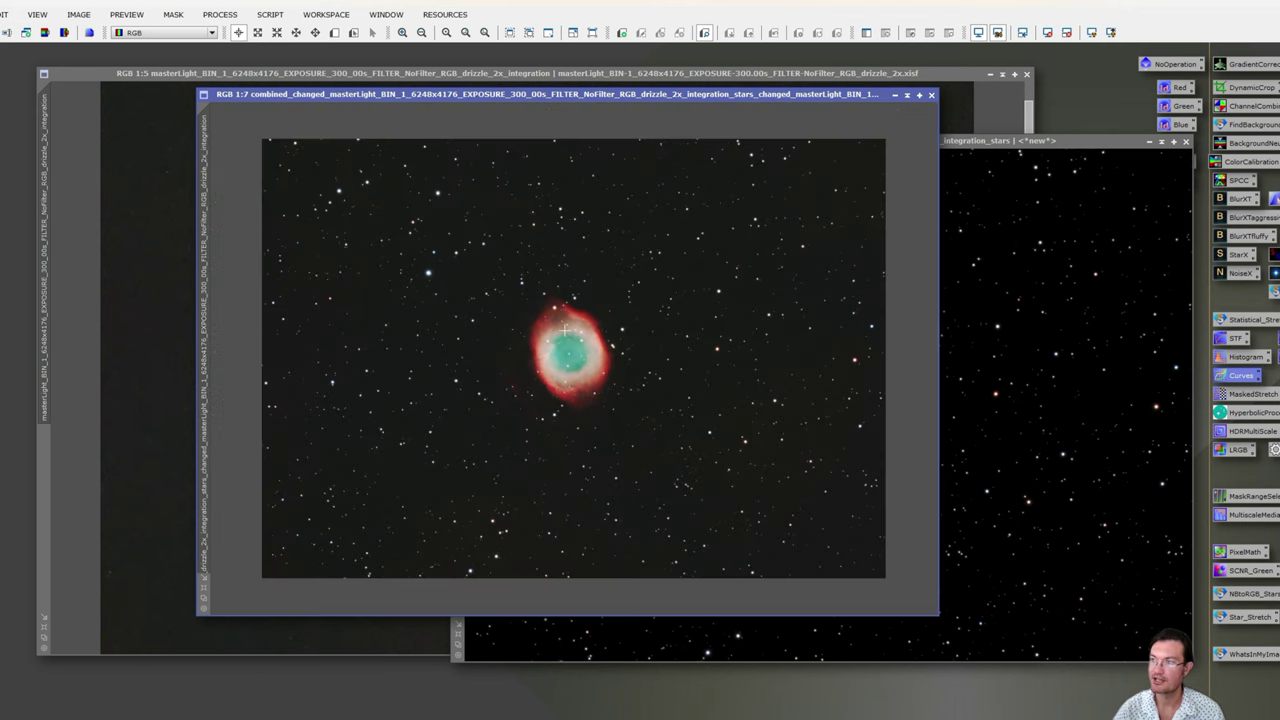
scroll(564, 330, "up", 1)
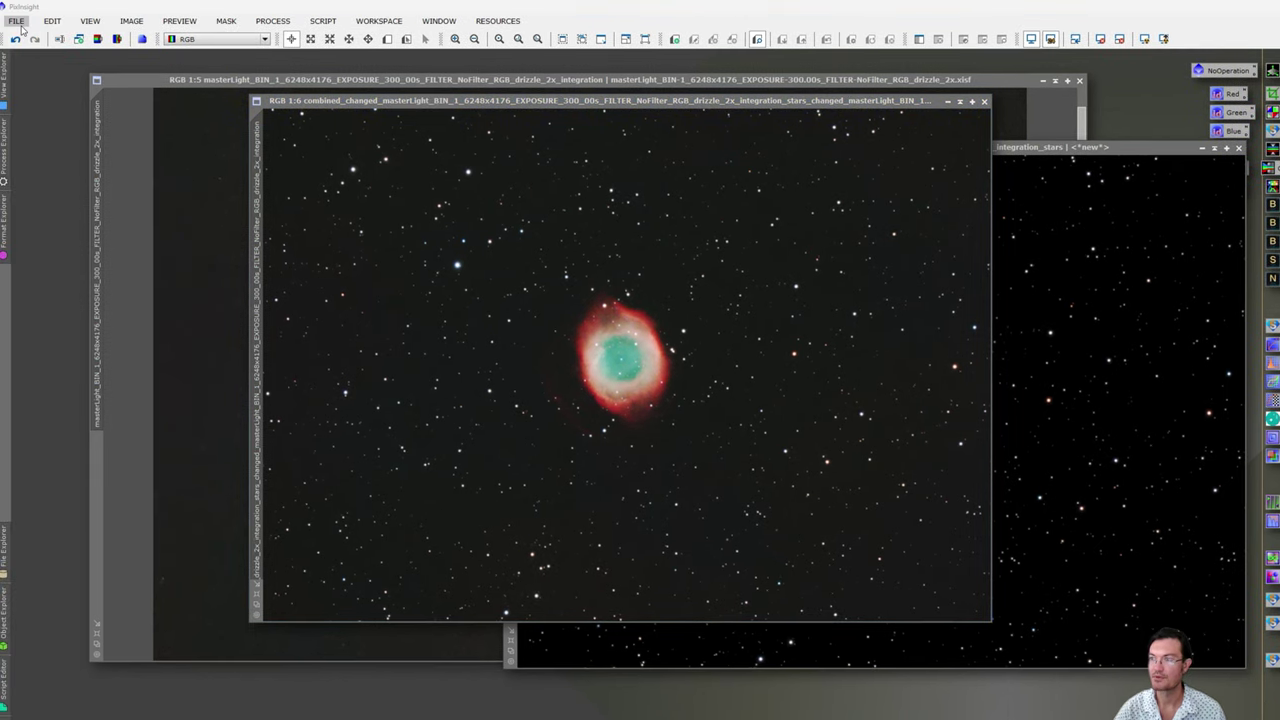
left_click(20, 21)
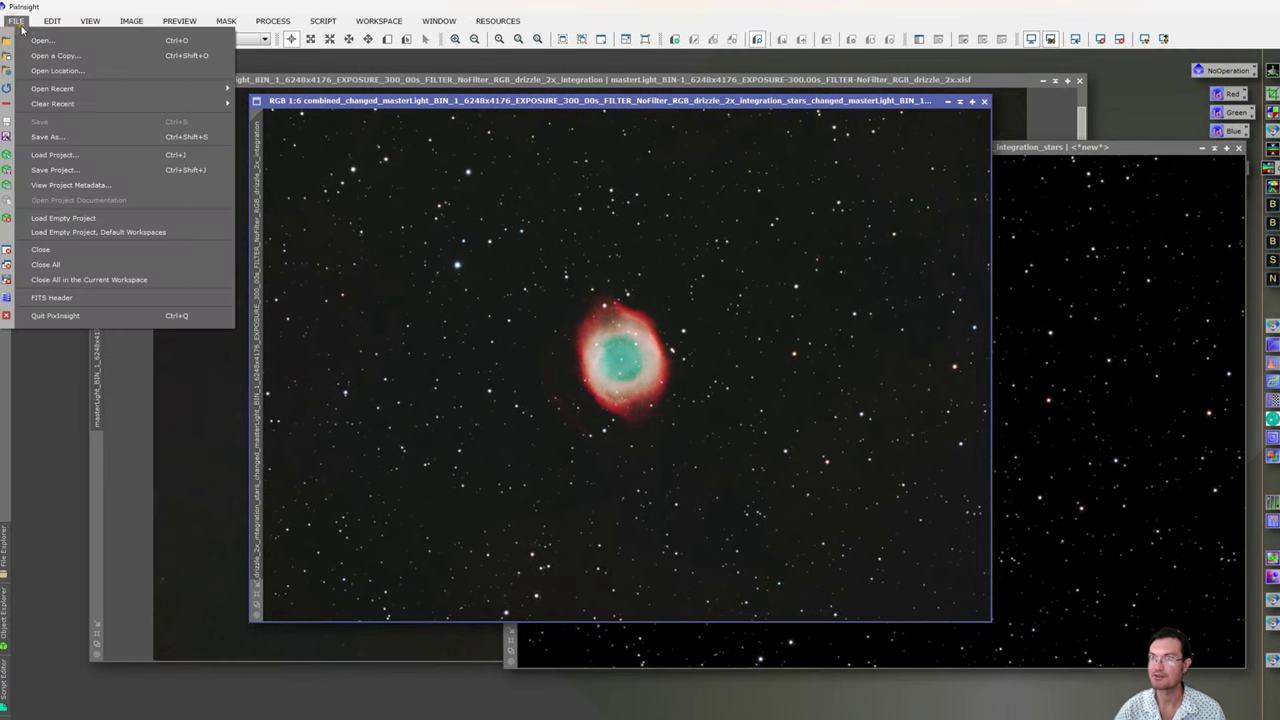
left_click(64, 130)
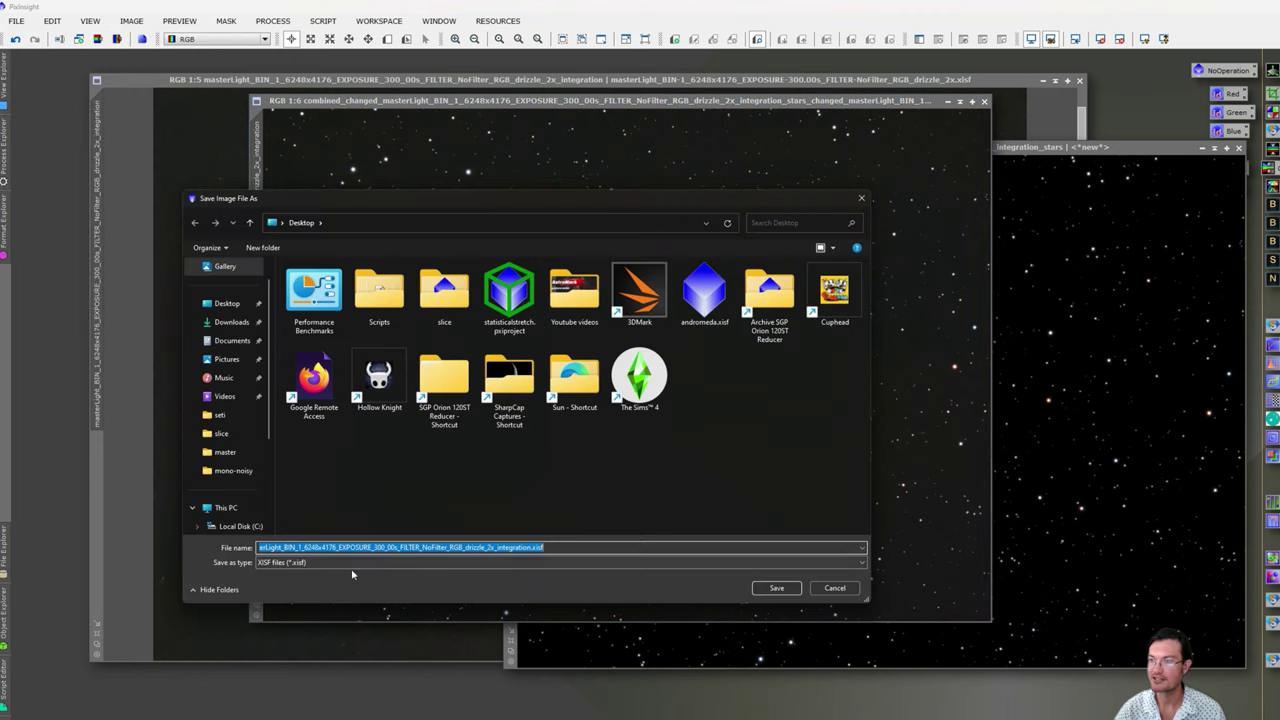
left_click(350, 567)
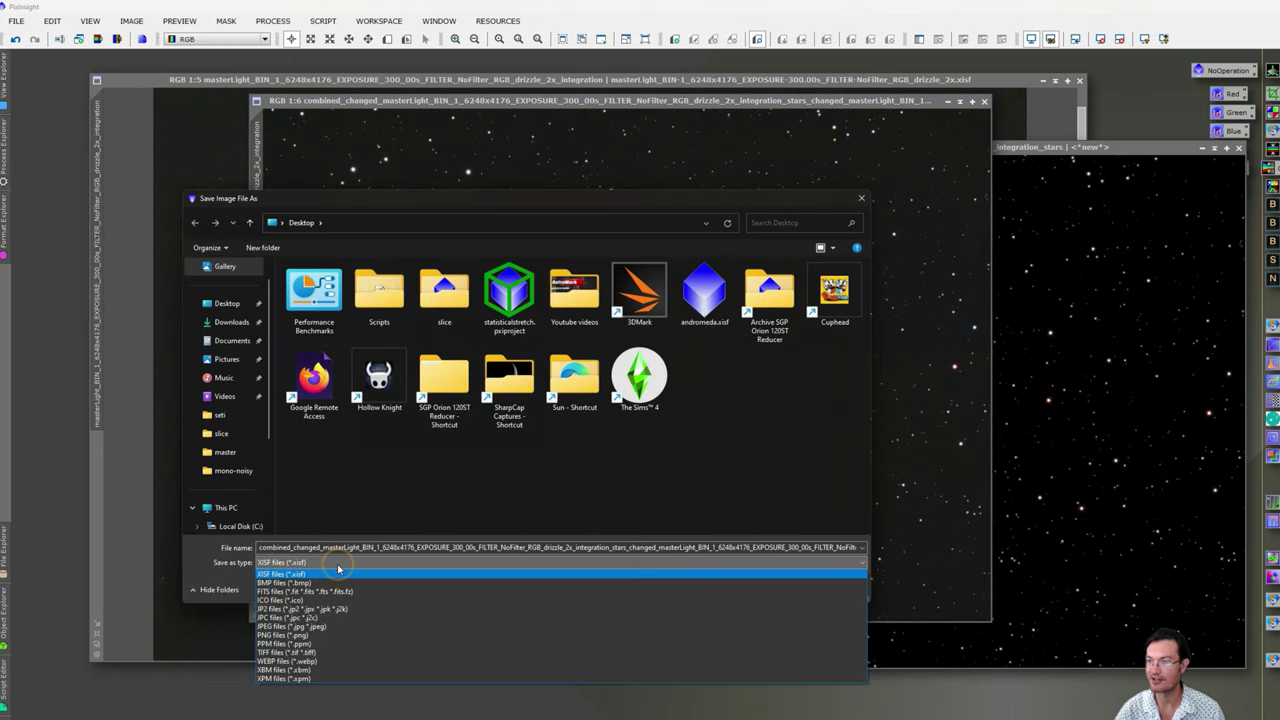
left_click(338, 566)
left_click(338, 566)
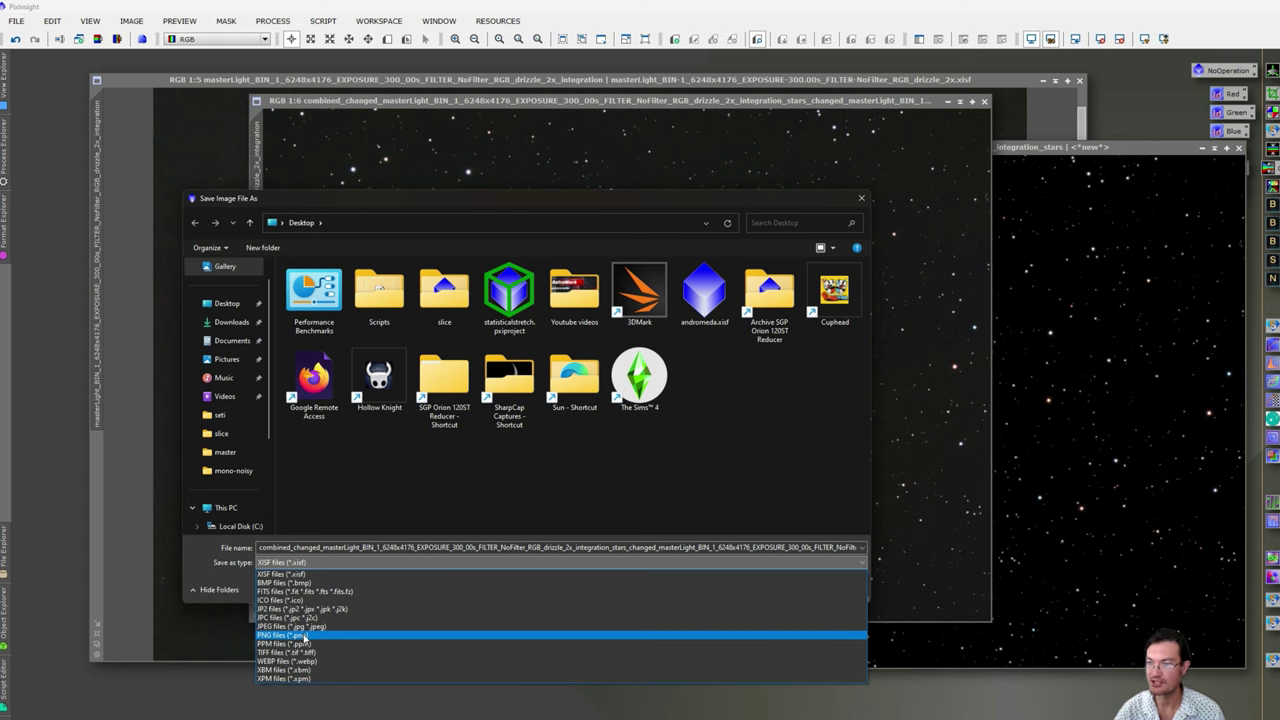
left_click(340, 505)
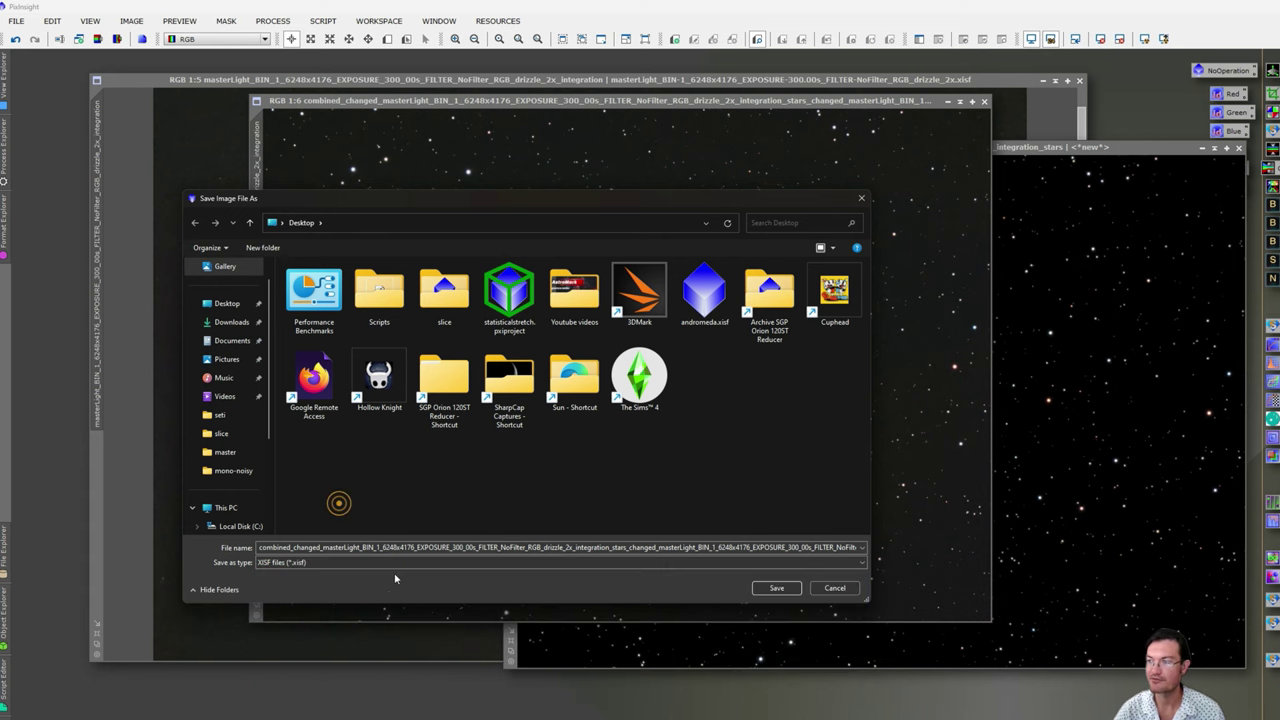
double_click(511, 547)
left_click(834, 588)
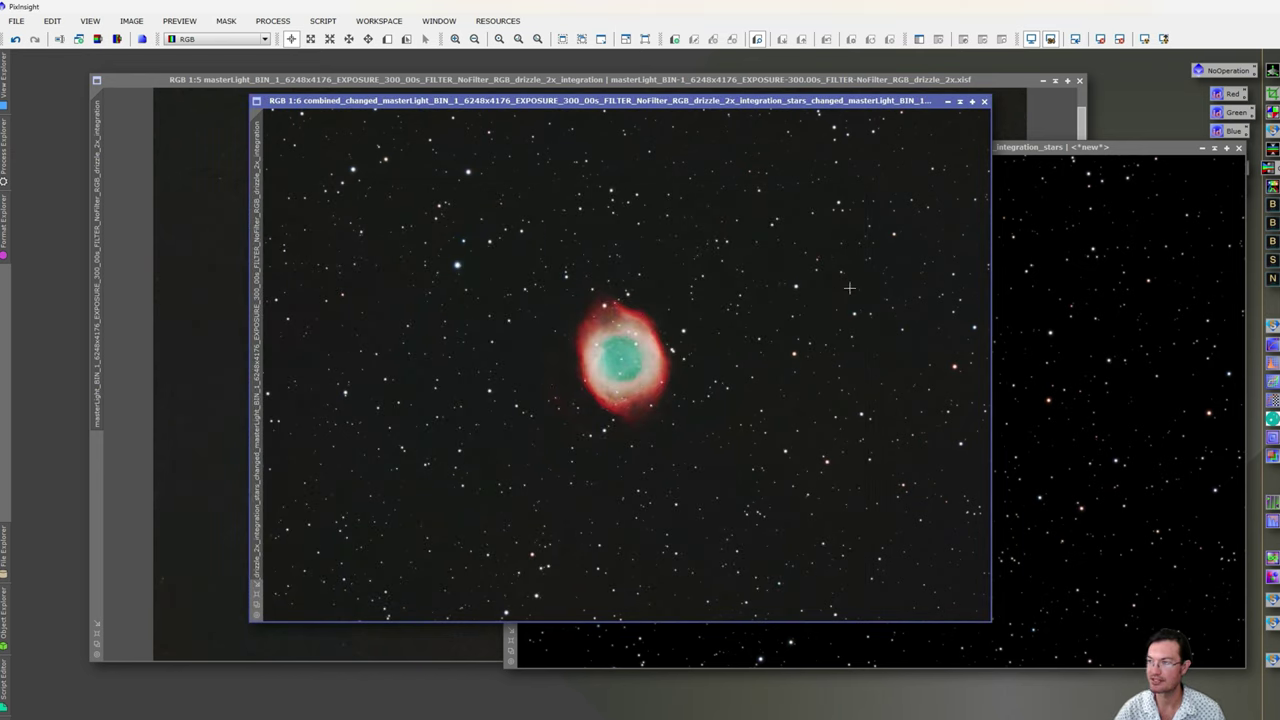